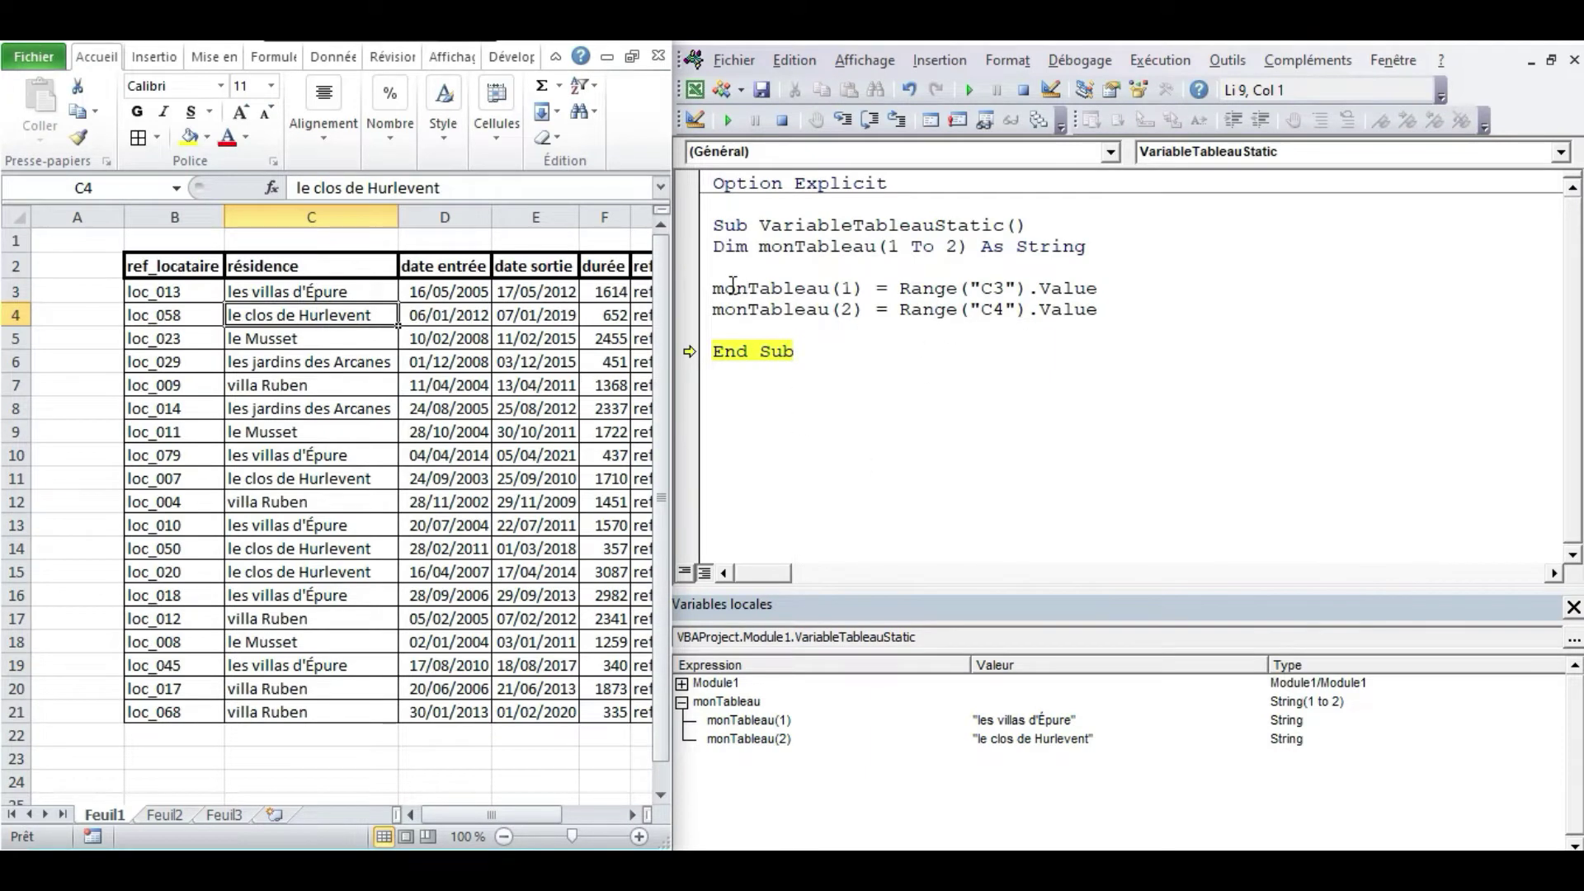
Step: Insert a blank line after the two monTableau assignments, just before End Sub
{"action": "left_click_drag", "start_coordinate": [713, 287], "coordinate": [1133, 315]}
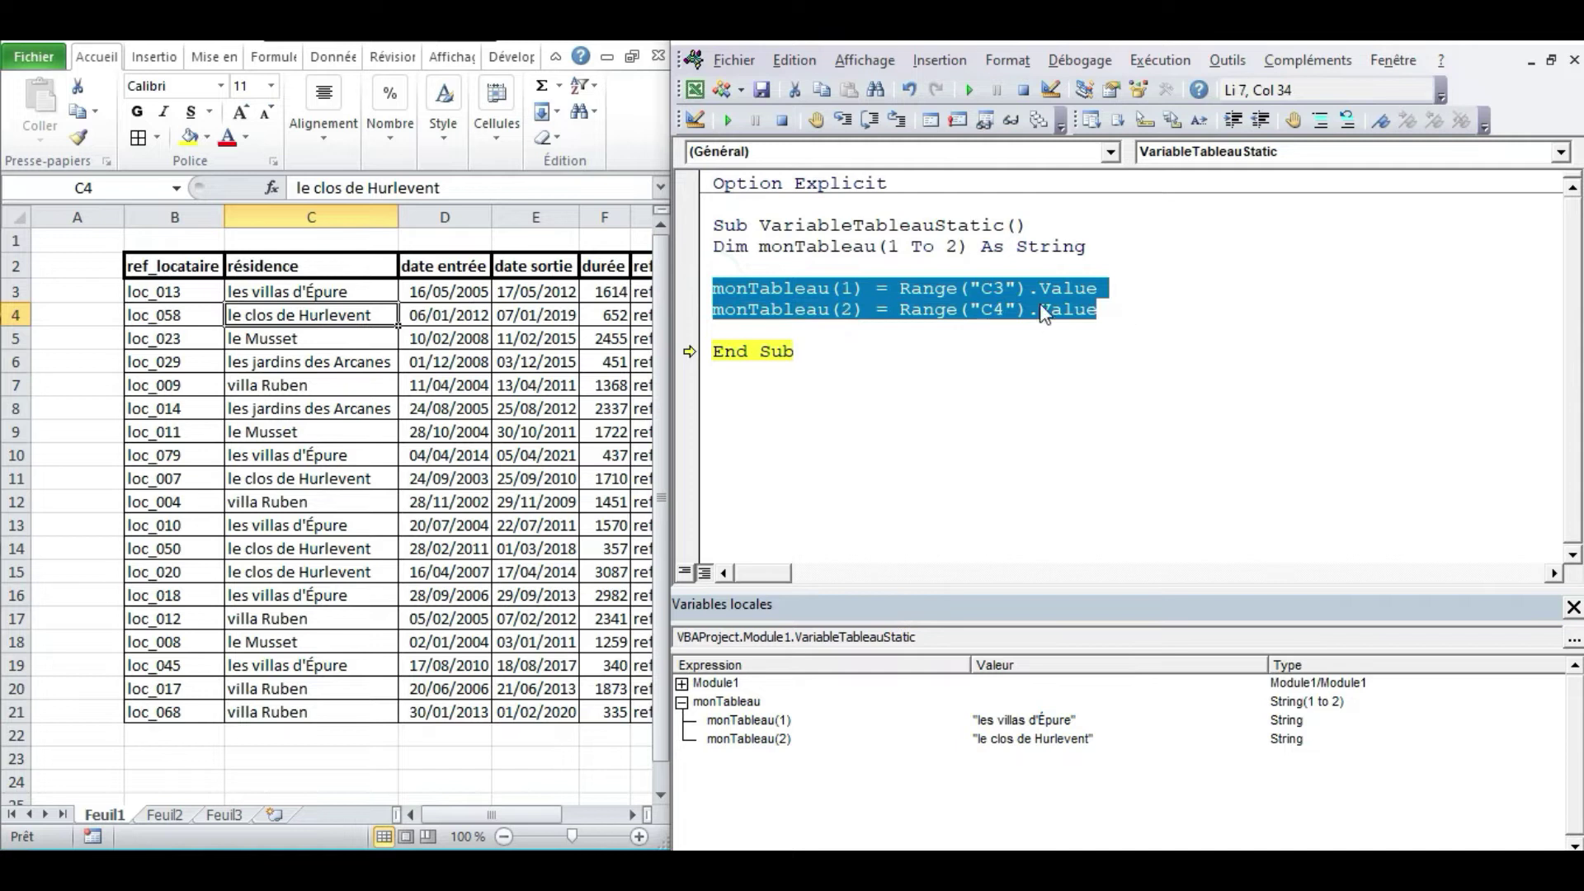
{"action": "left_click", "coordinate": [806, 288]}
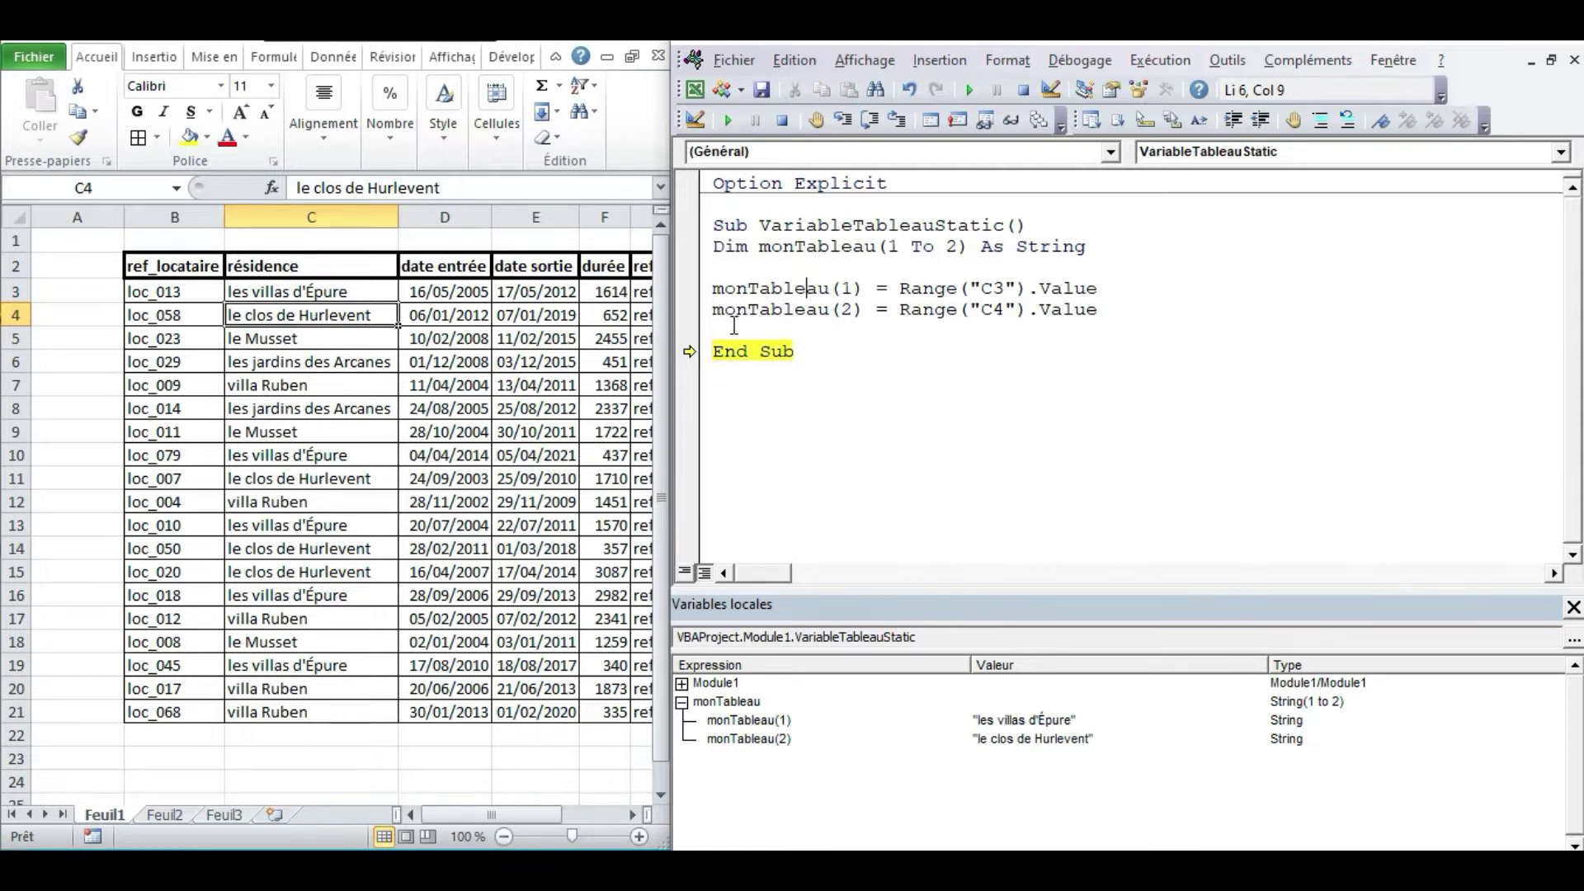
{"action": "left_click", "coordinate": [736, 330]}
{"action": "key", "text": "Return"}
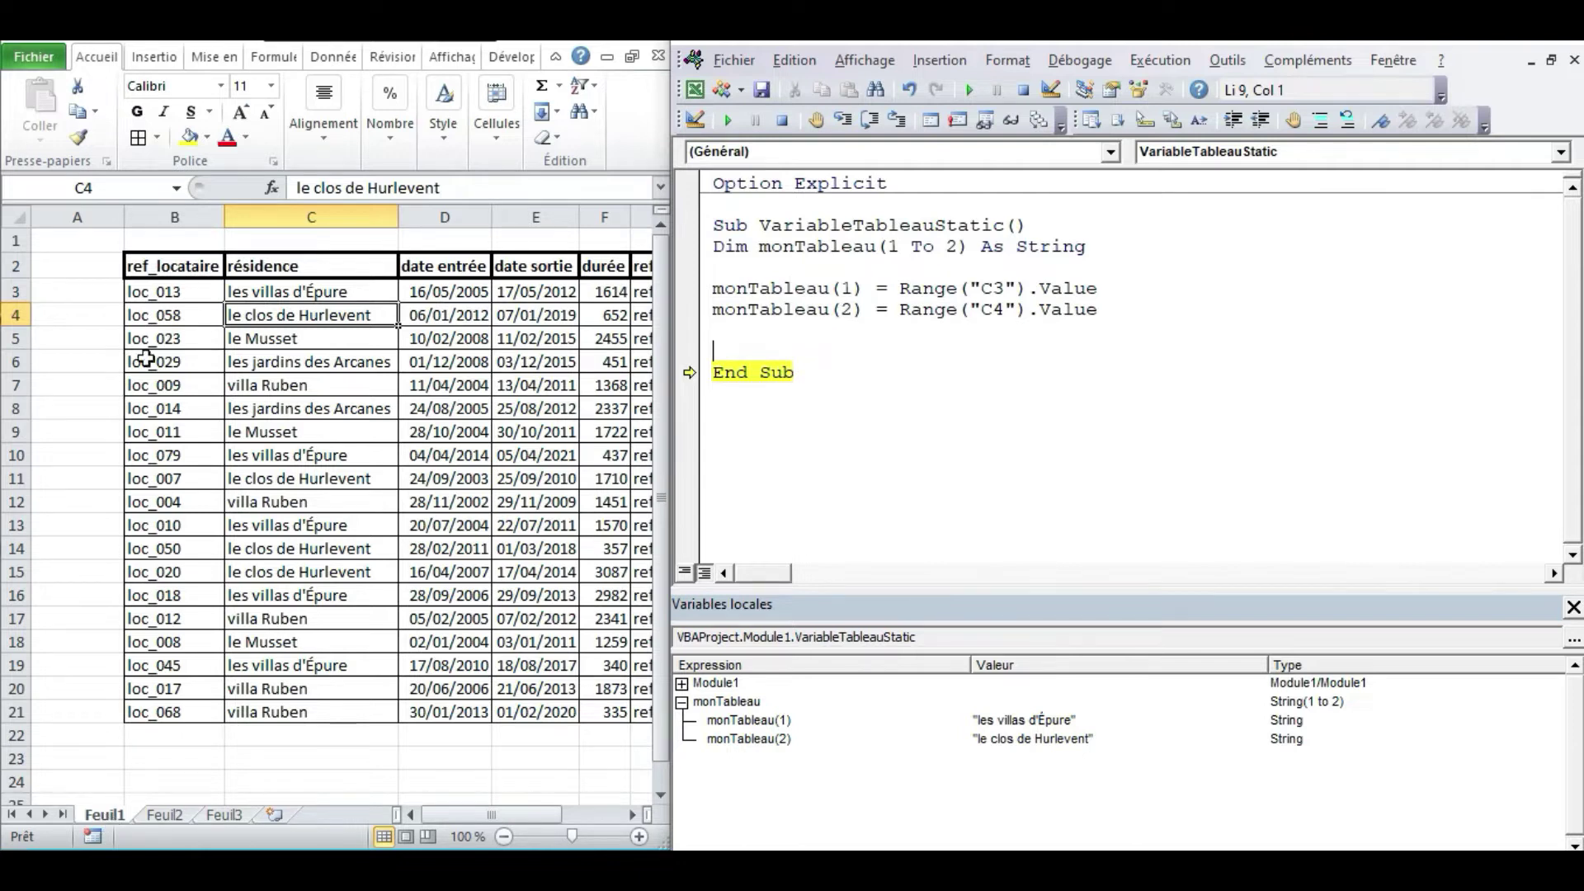
Step: Insert a blank line above the monTableau(1) assignment and place the cursor on it
{"action": "left_click", "coordinate": [228, 395]}
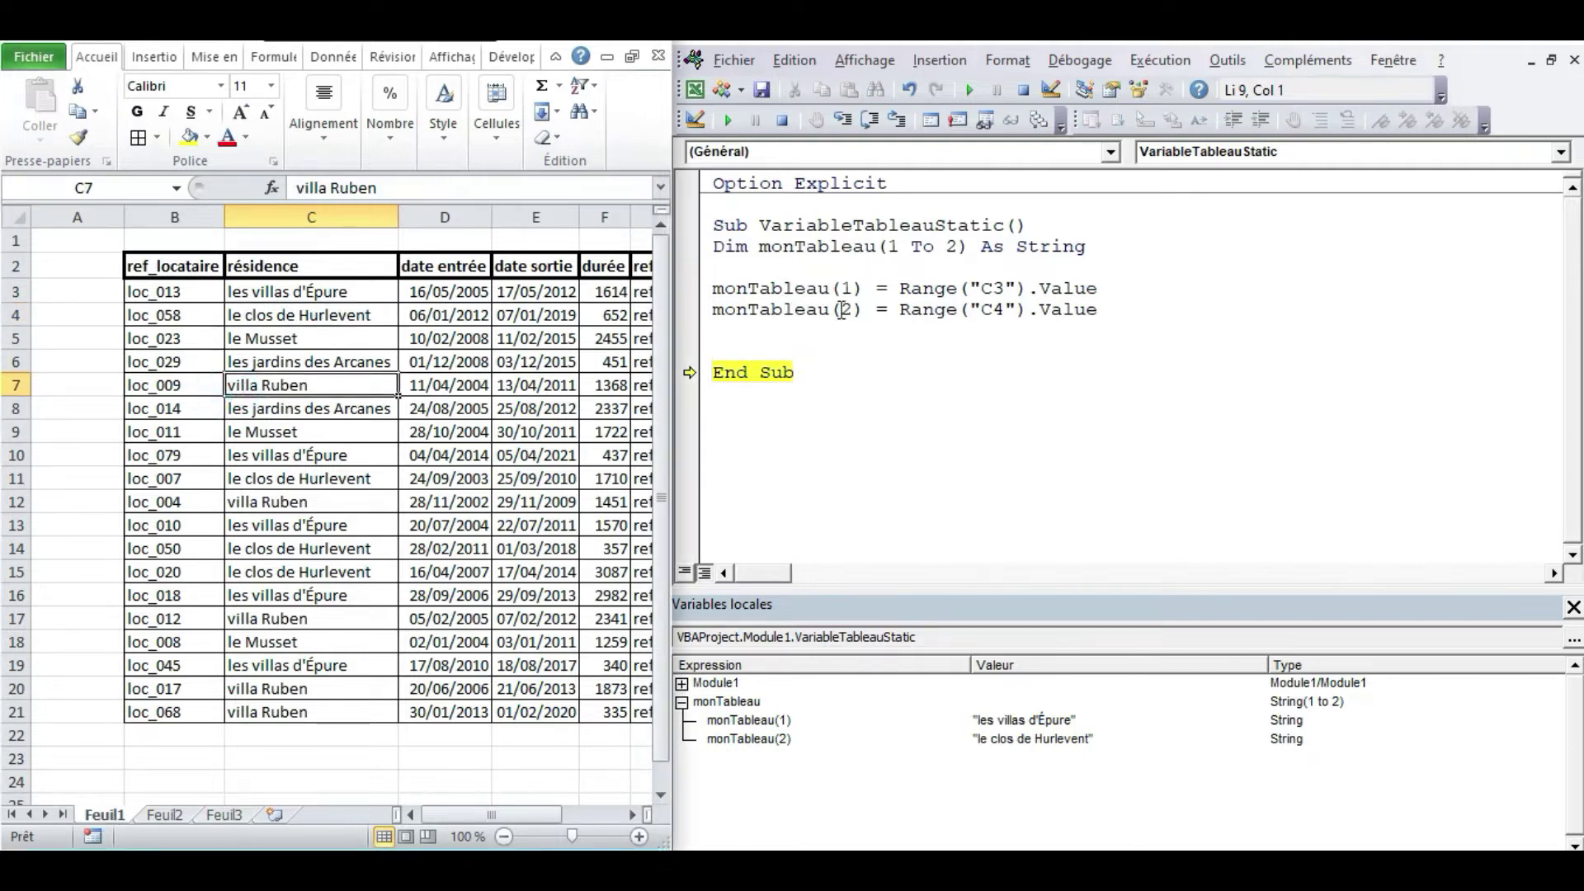
{"action": "left_click", "coordinate": [713, 288]}
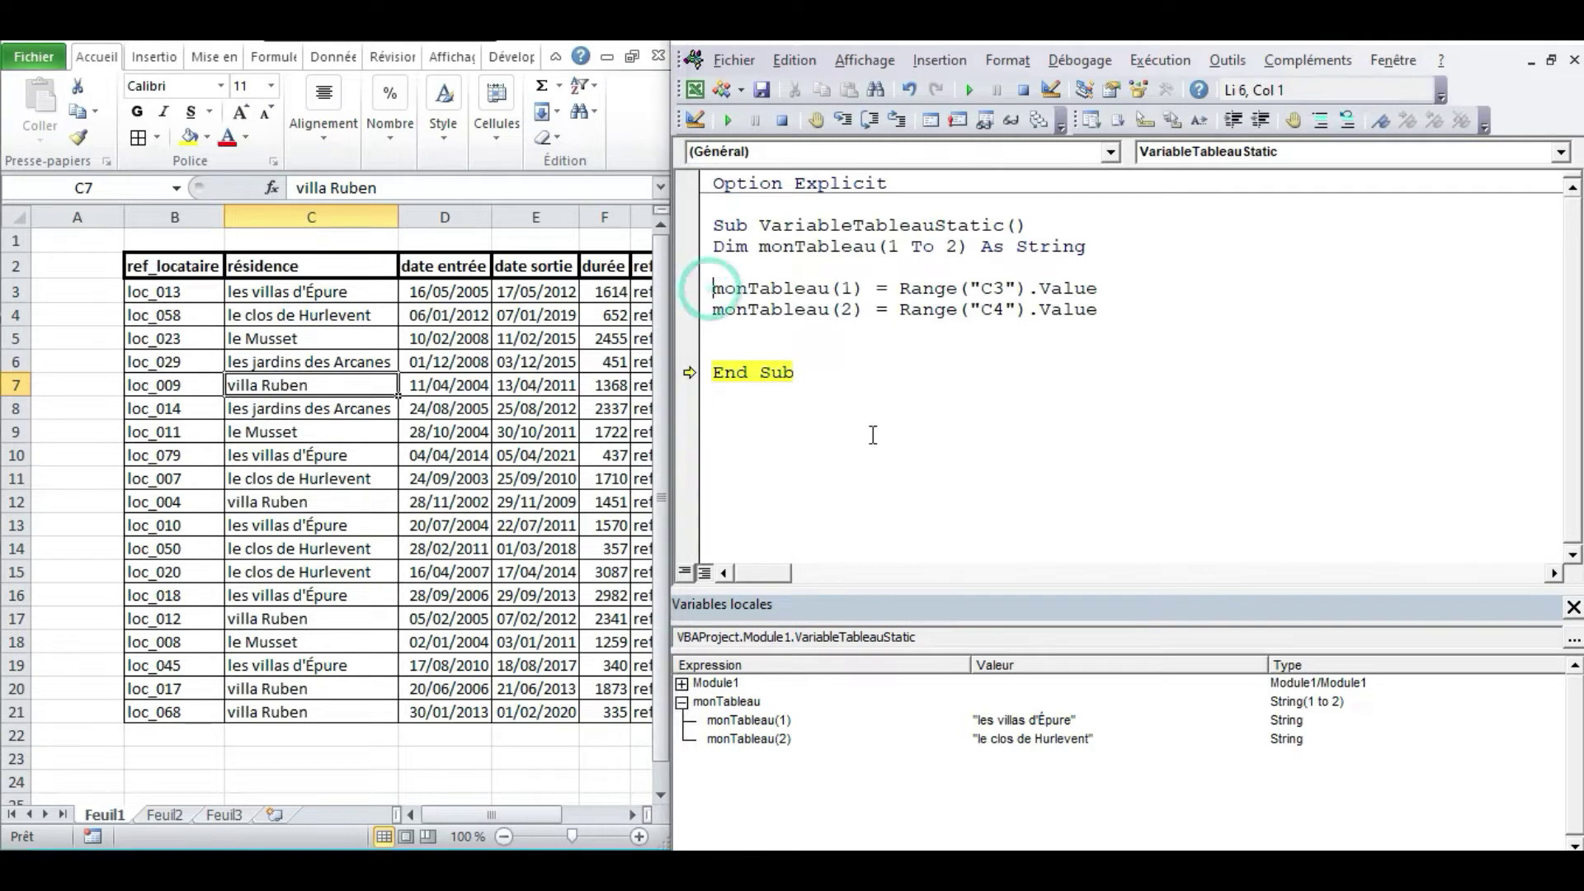
{"action": "key", "text": "Return"}
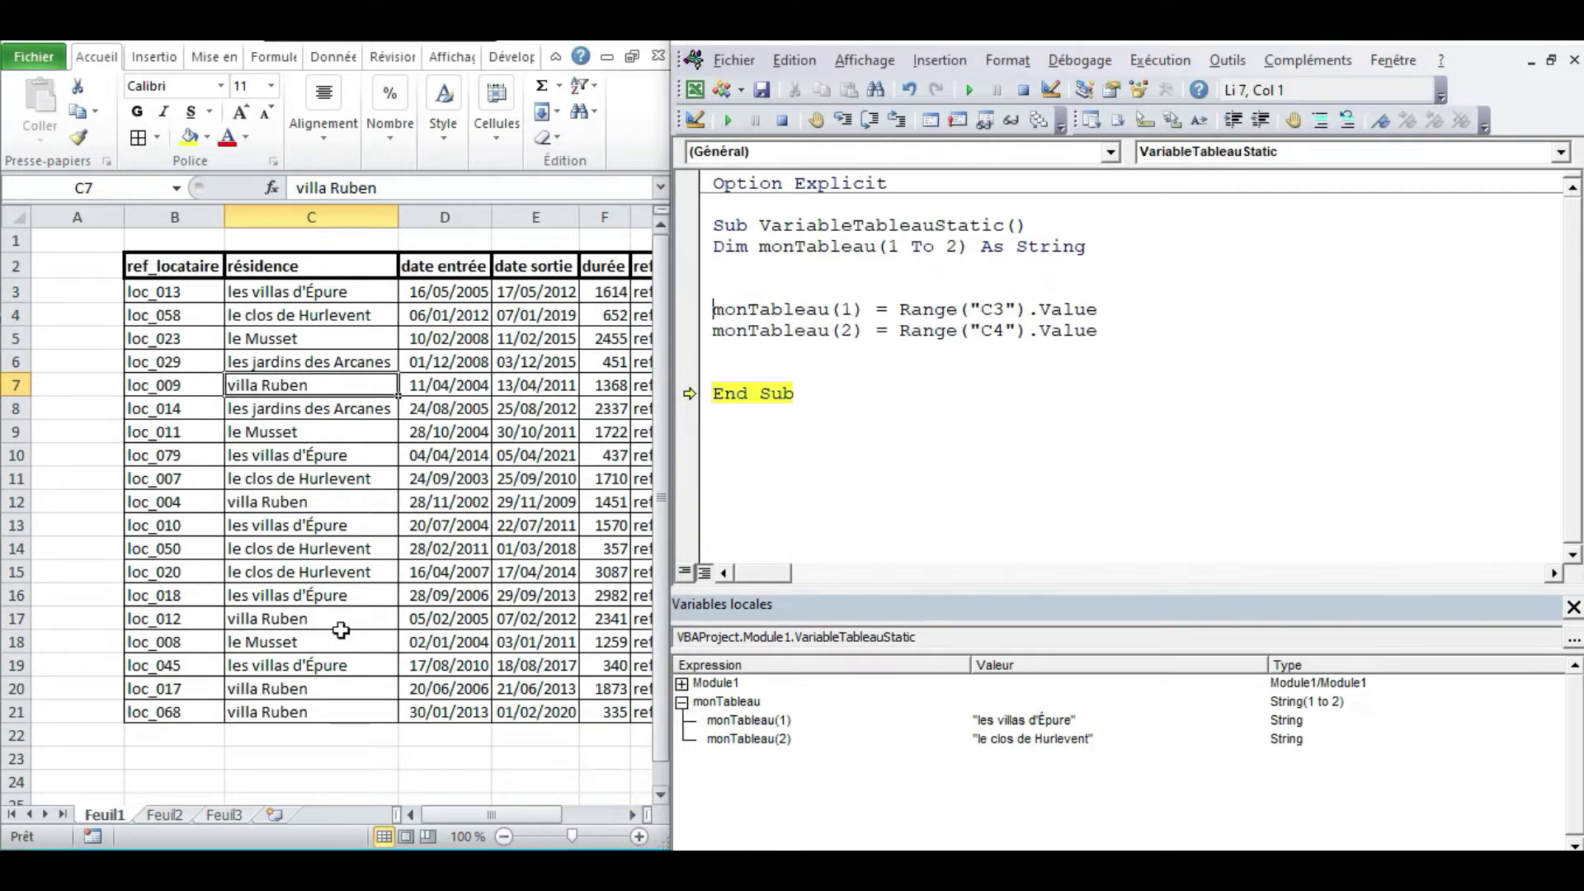
{"action": "left_click", "coordinate": [162, 816]}
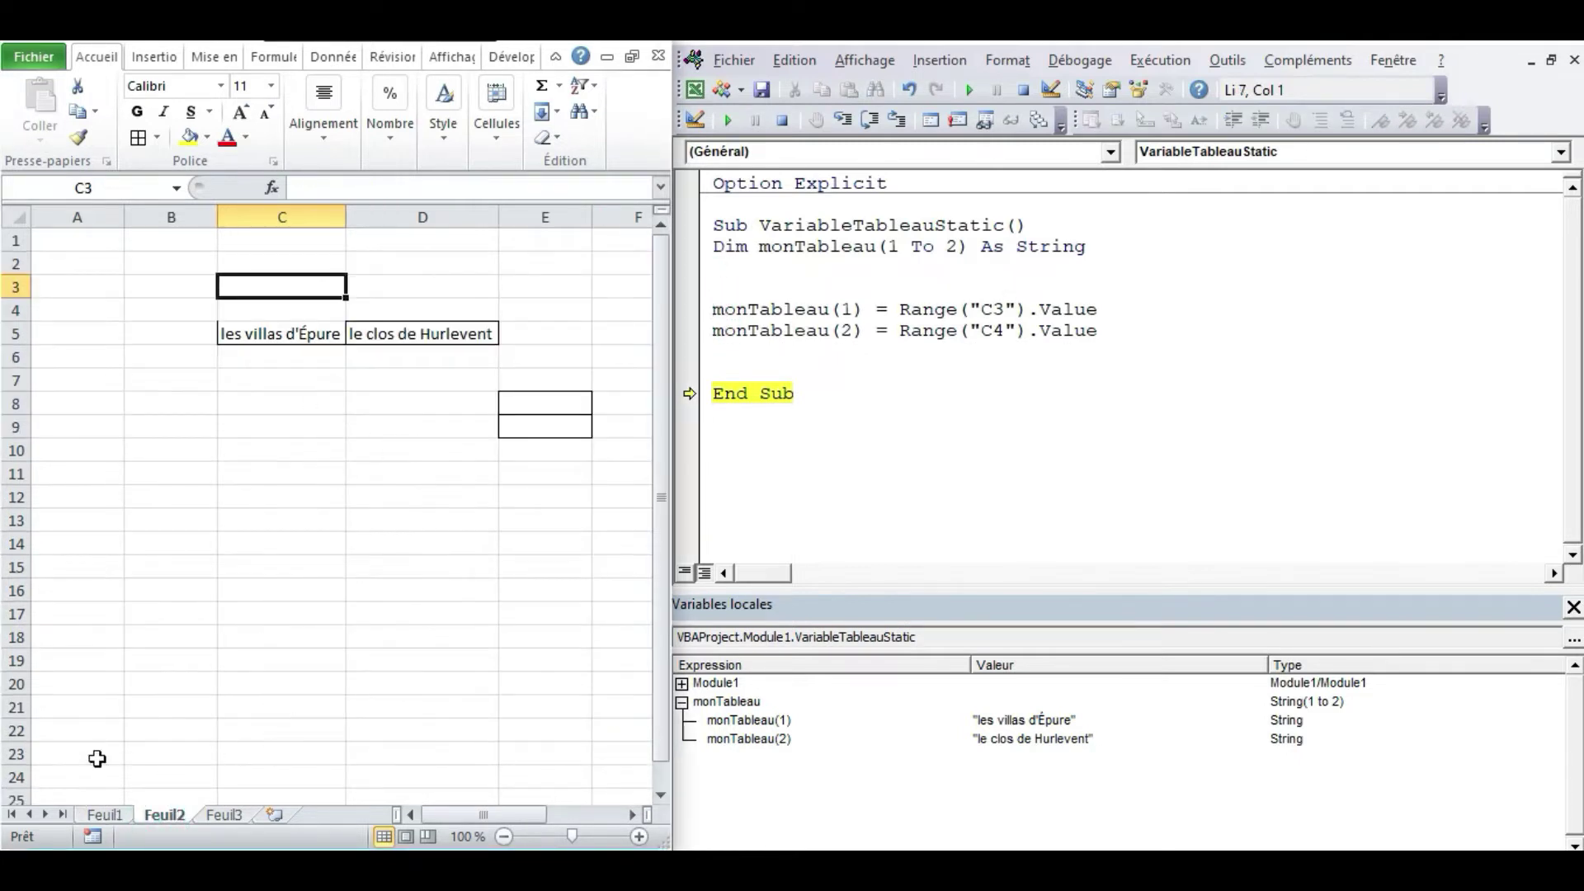
{"action": "left_click", "coordinate": [106, 815]}
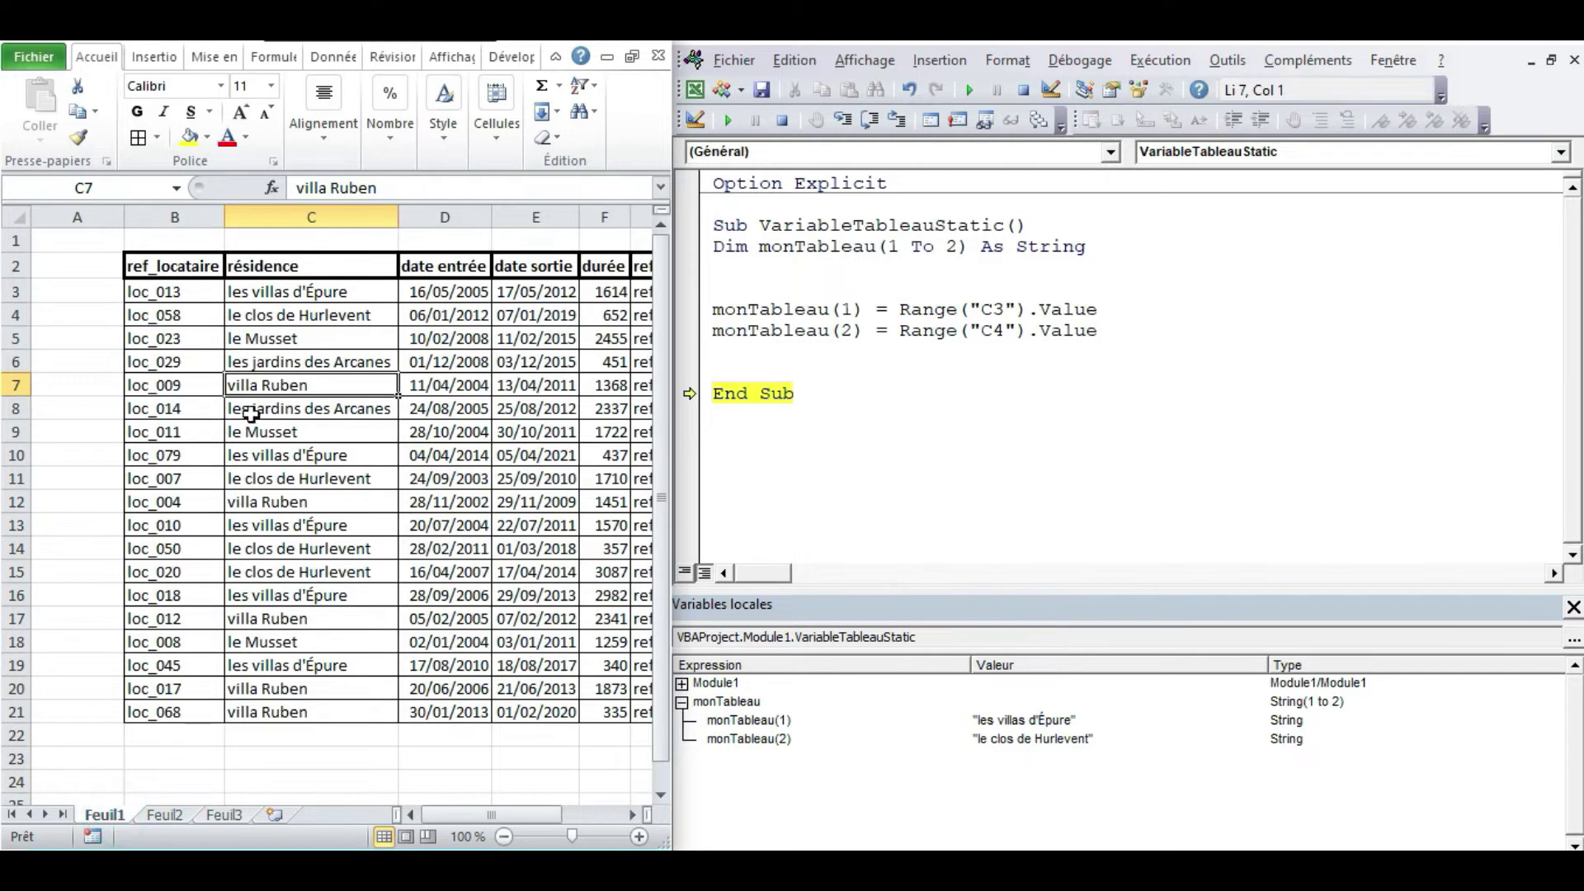
{"action": "left_click", "coordinate": [738, 293]}
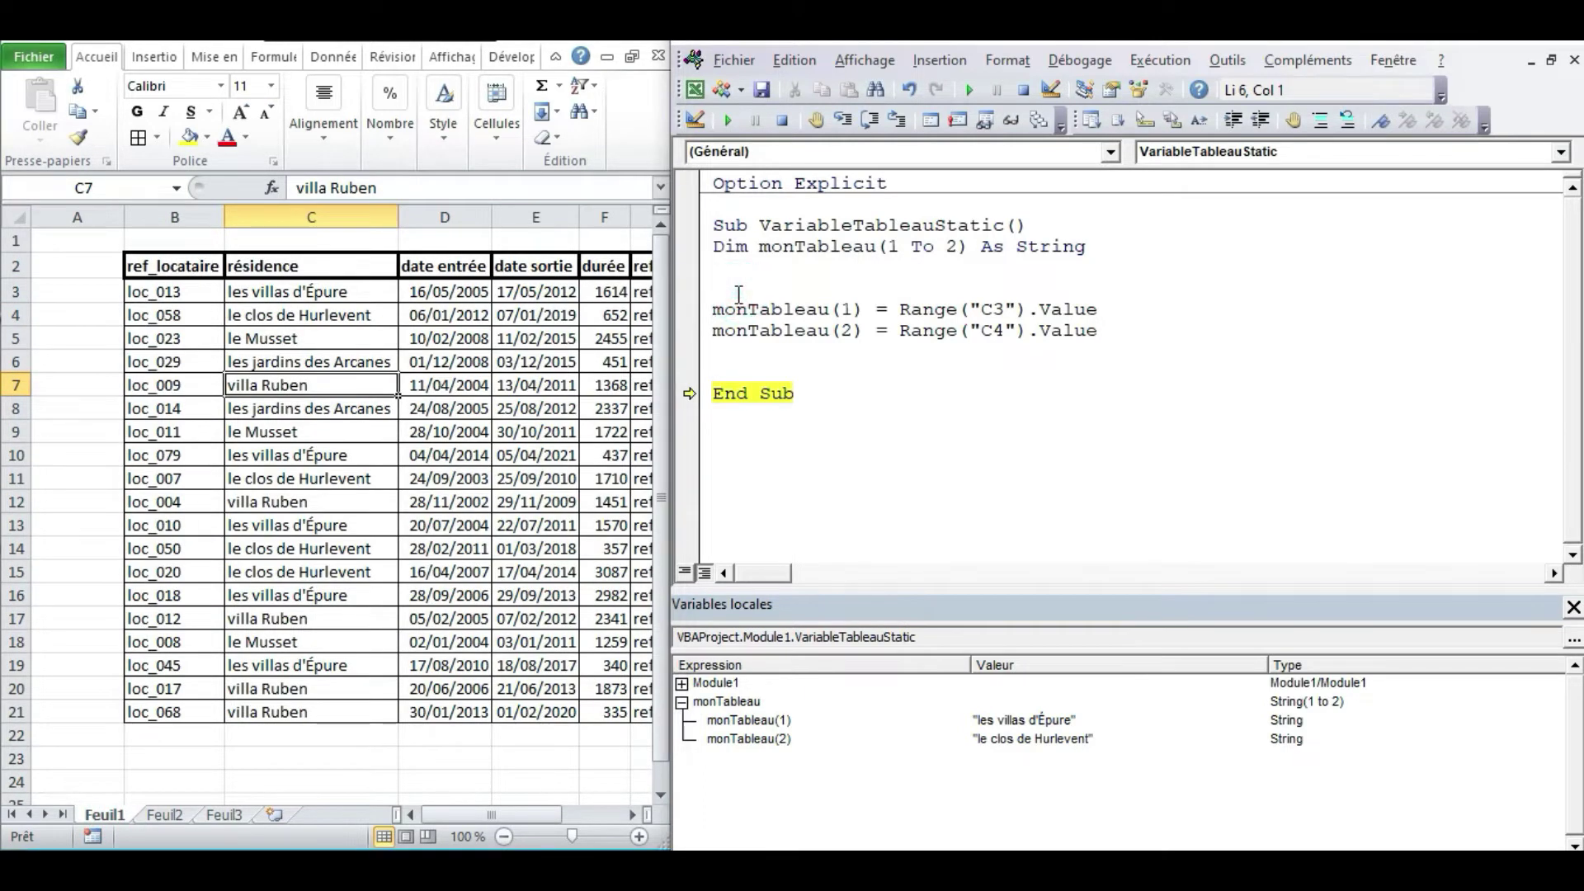
Step: Write Worksheets(1).Select above the assignments using IntelliSense completion
{"action": "type", "text": "wor"}
{"action": "type", "text": "k"}
{"action": "key", "text": "ctrl+space"}
{"action": "double_click", "coordinate": [775, 351]}
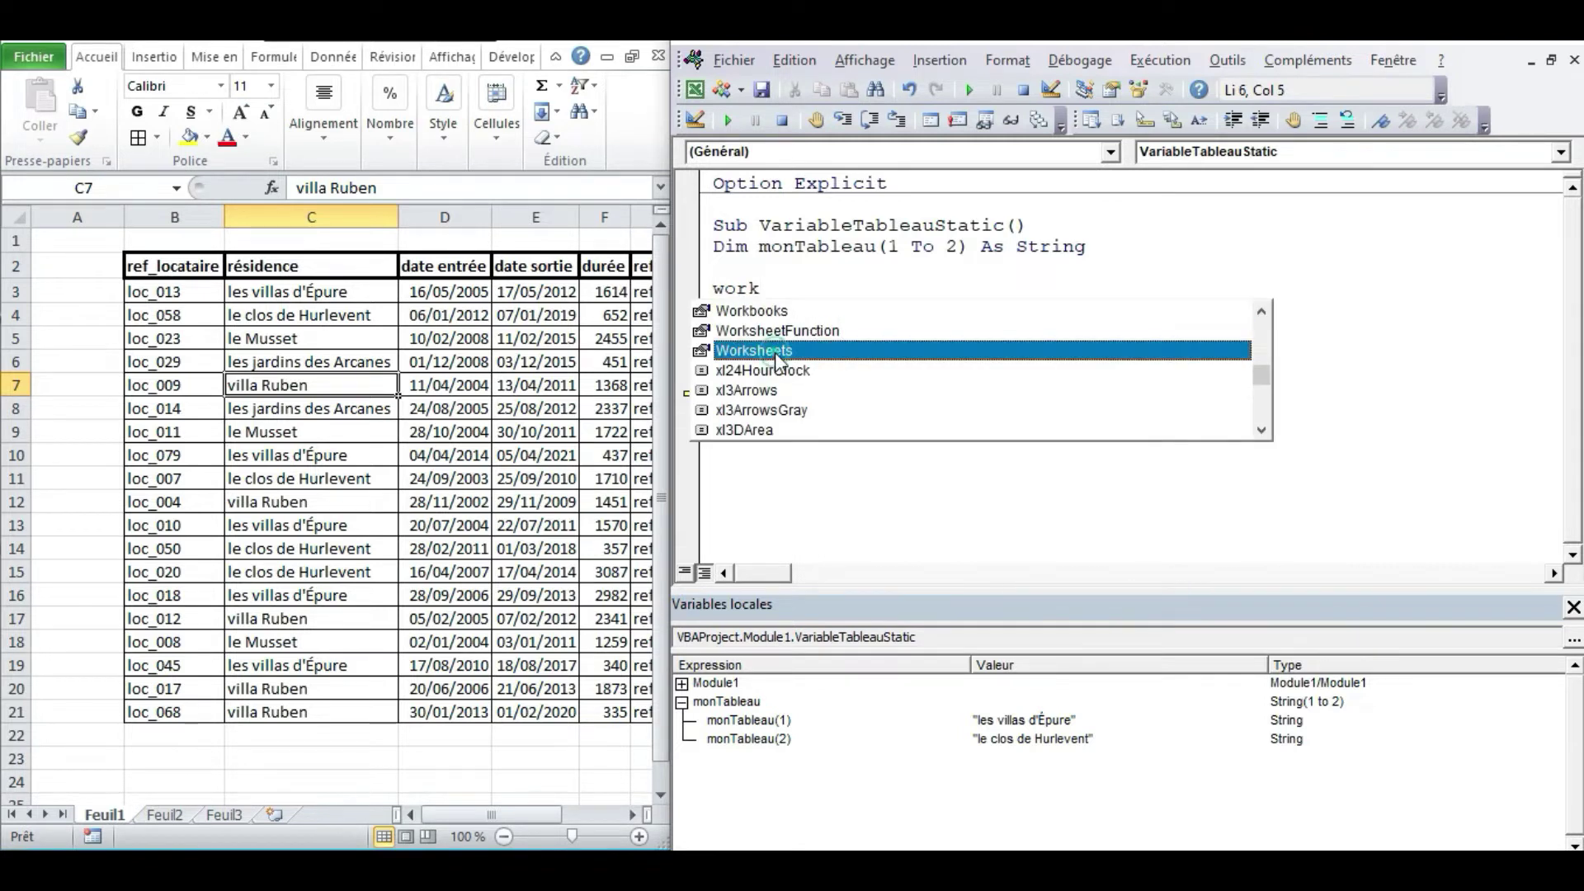
{"action": "type", "text": "("}
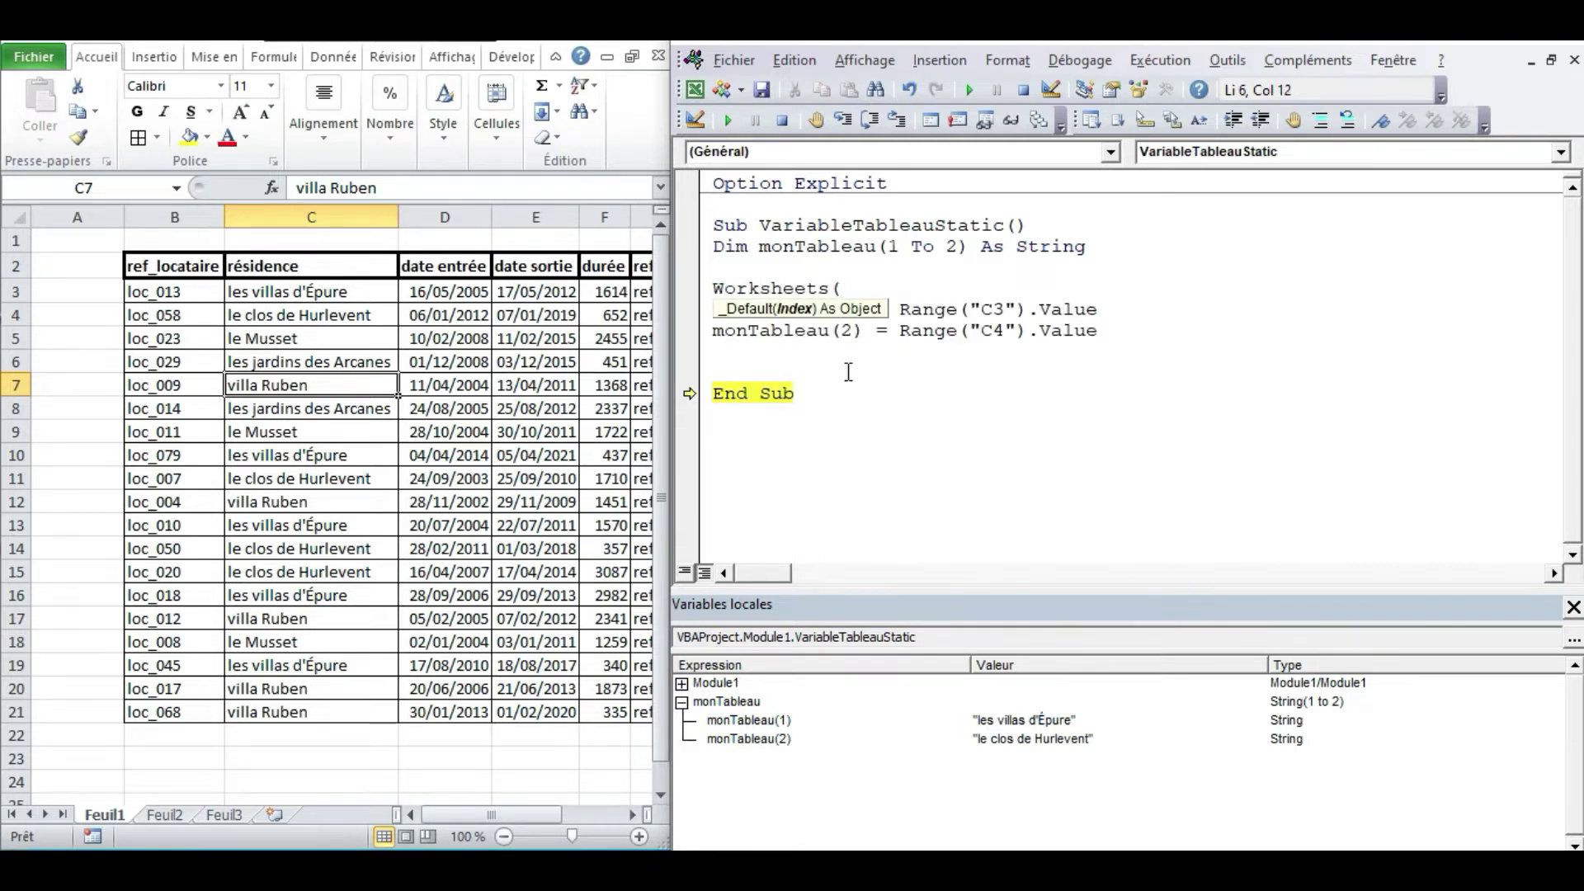
{"action": "type", "text": "1).selec"}
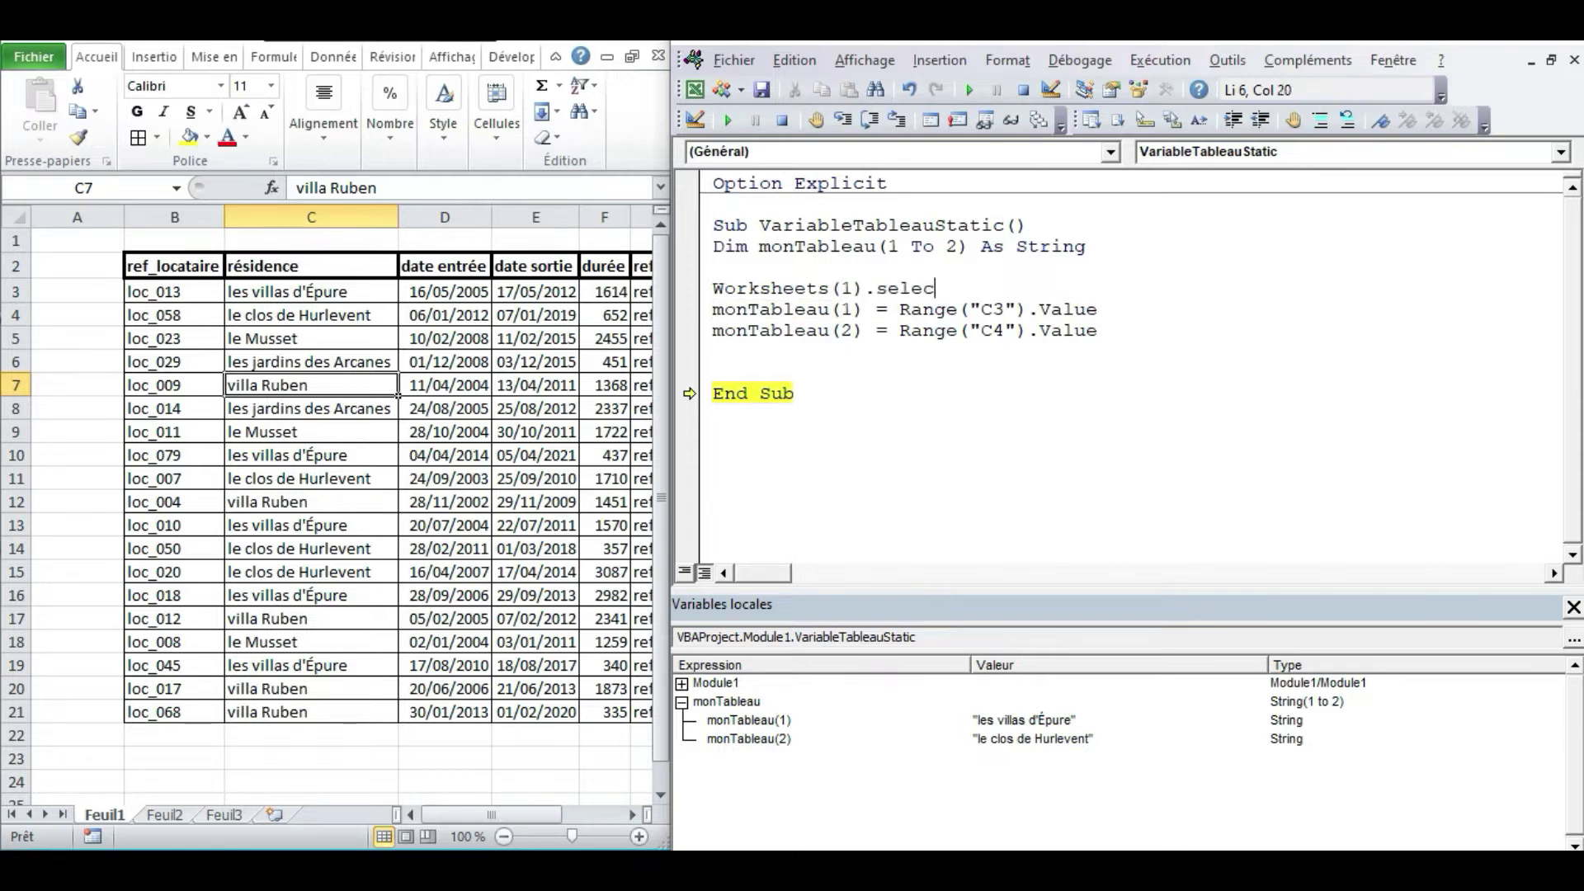
{"action": "key", "text": "Down"}
{"action": "key", "text": "Down"}
{"action": "key", "text": "Down"}
Step: Paste a copy of the Worksheets(1).Select line on a new line before End Sub
{"action": "left_click_drag", "start_coordinate": [712, 288], "coordinate": [934, 311]}
{"action": "left_click", "coordinate": [933, 310]}
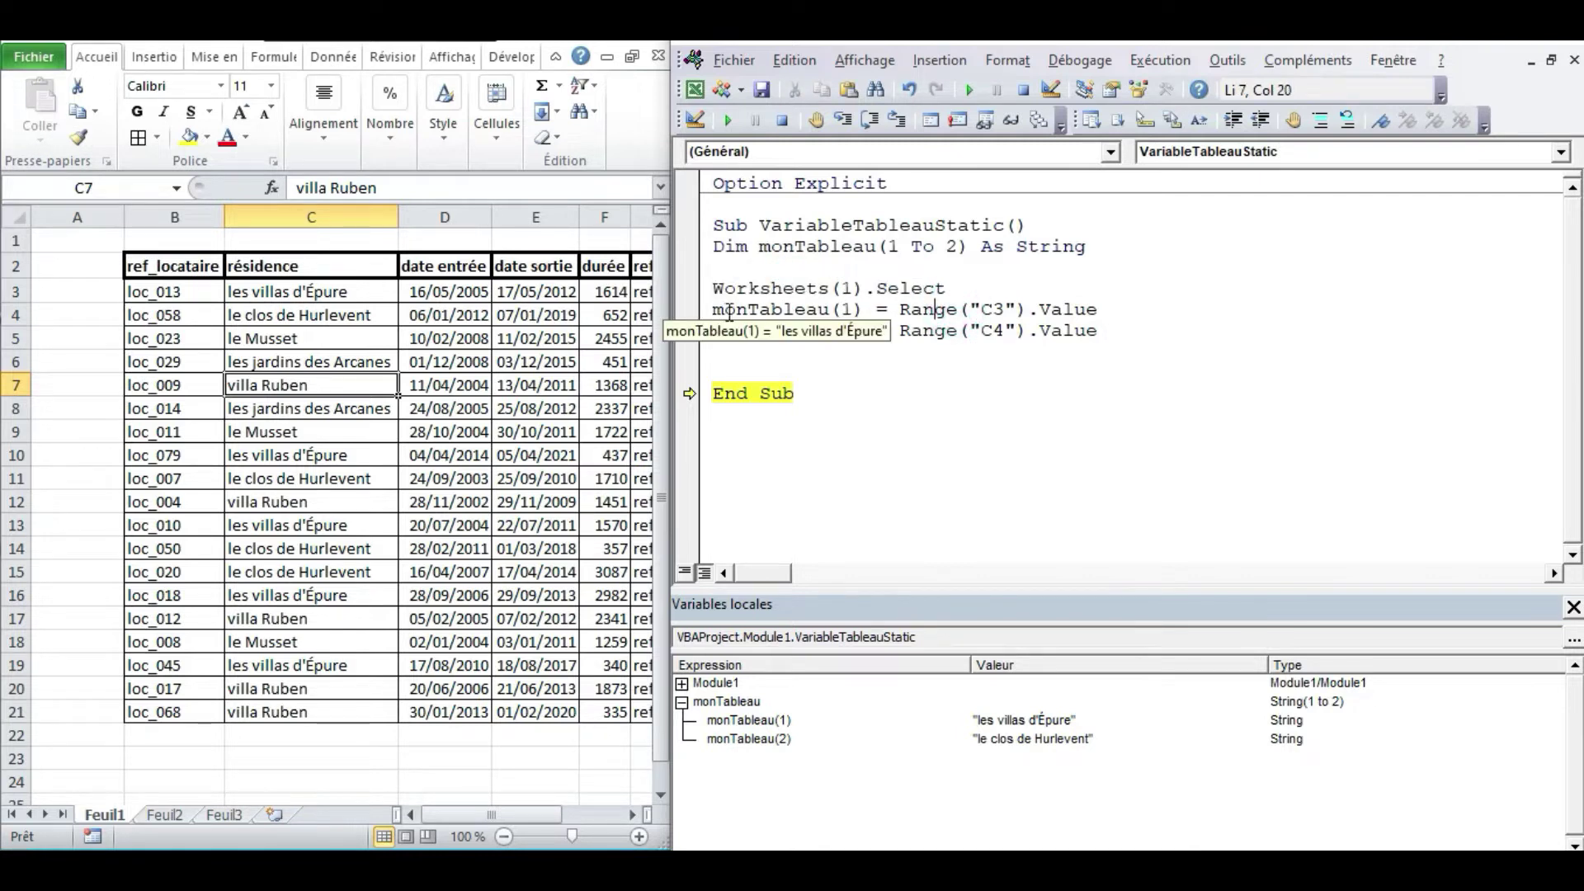
{"action": "left_click_drag", "start_coordinate": [729, 311], "coordinate": [1132, 322]}
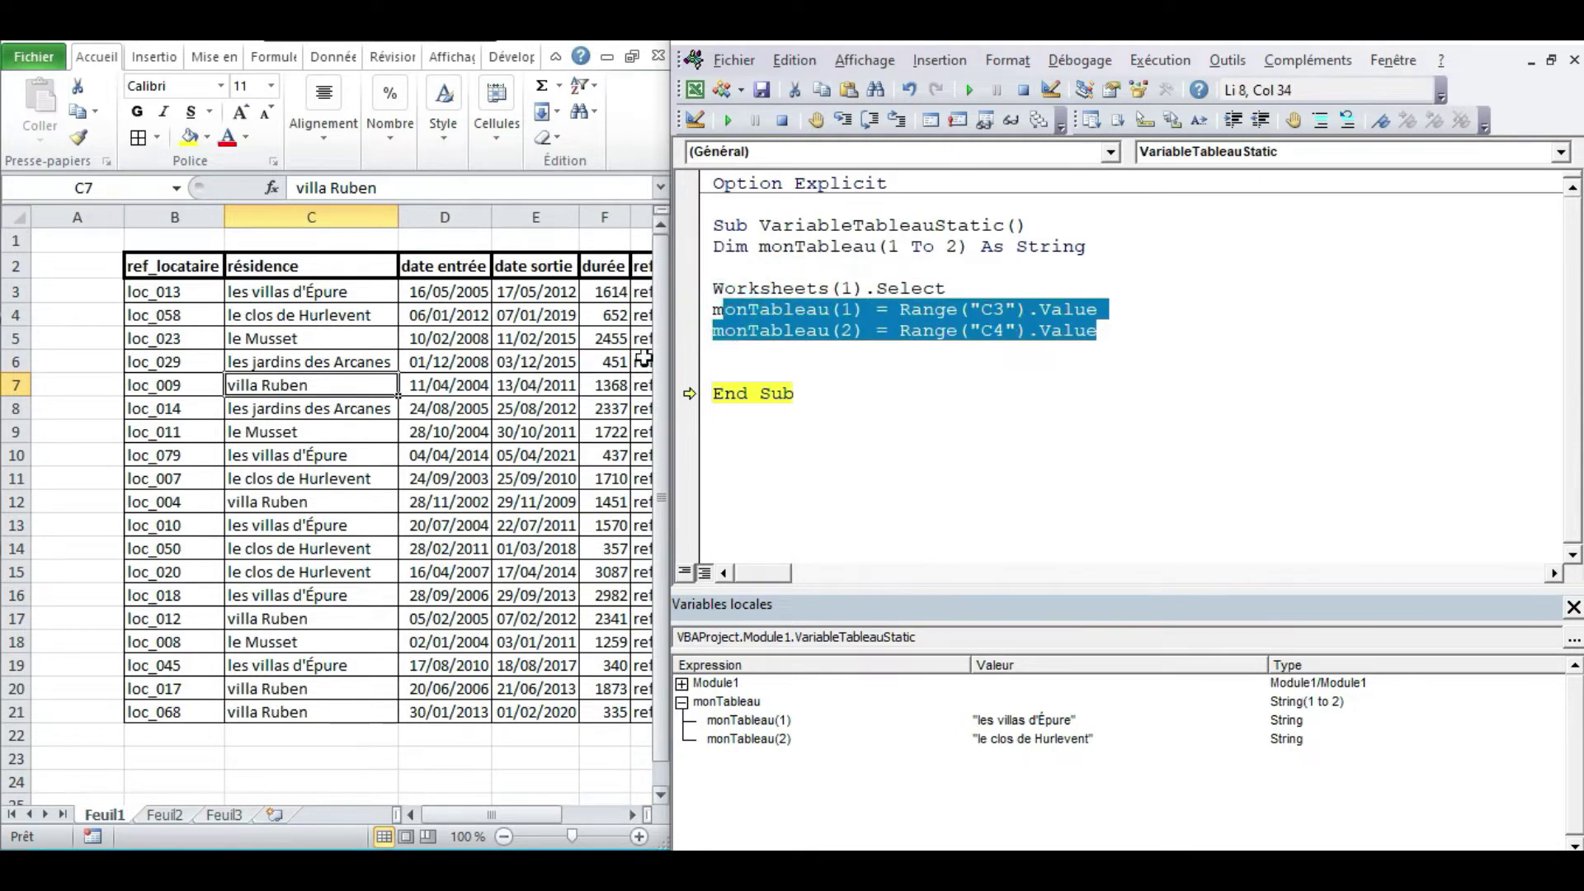
{"action": "left_click", "coordinate": [723, 360]}
{"action": "key", "text": "Return"}
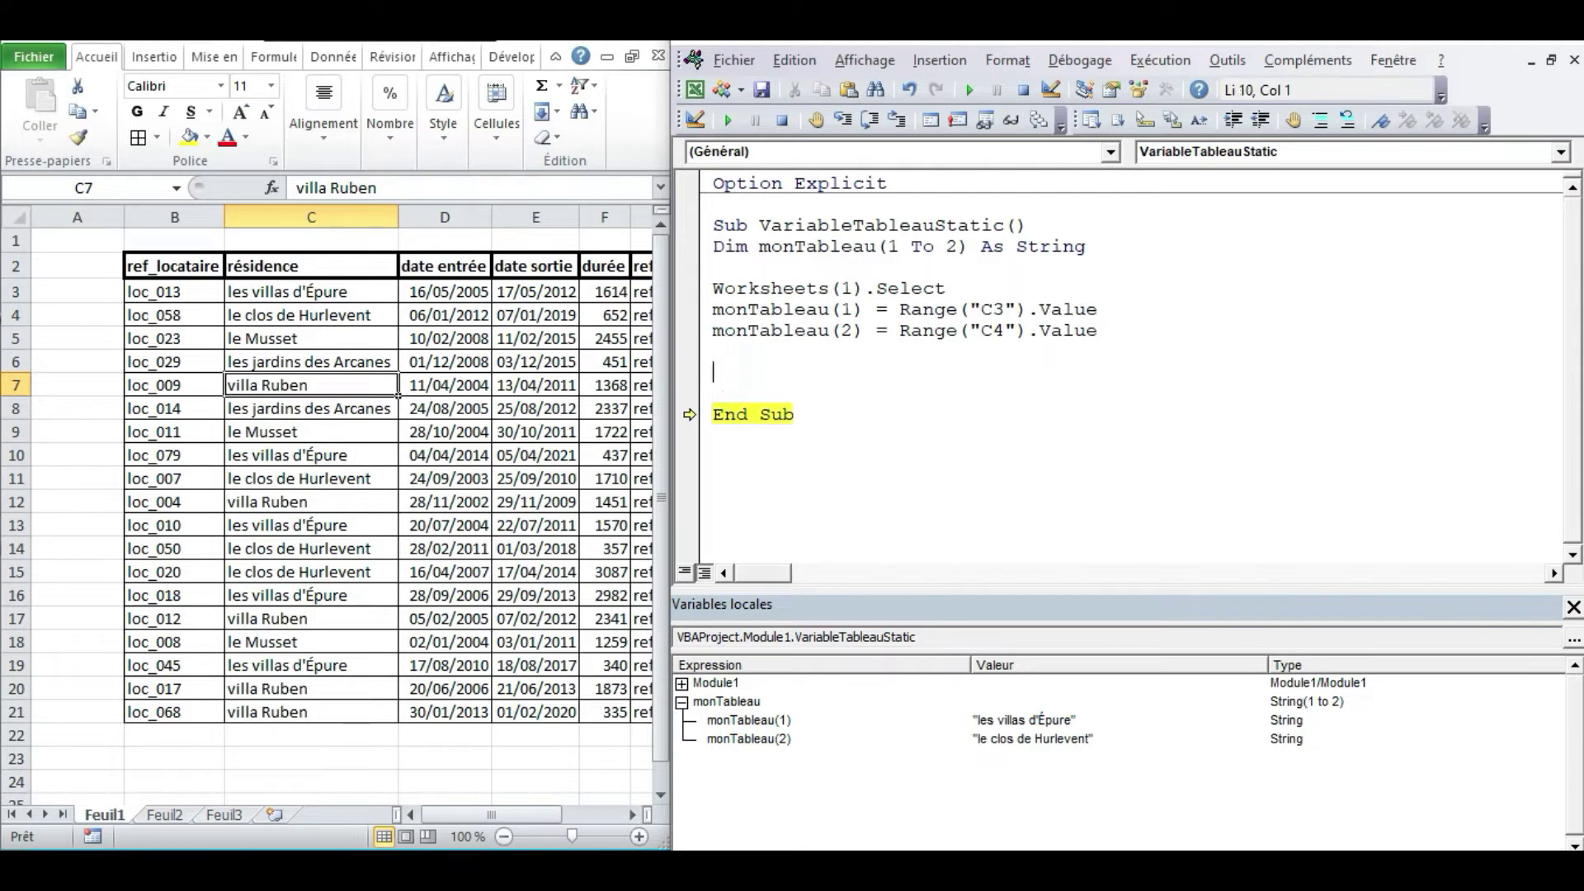
{"action": "type", "text": "Worksheets(1).Select"}
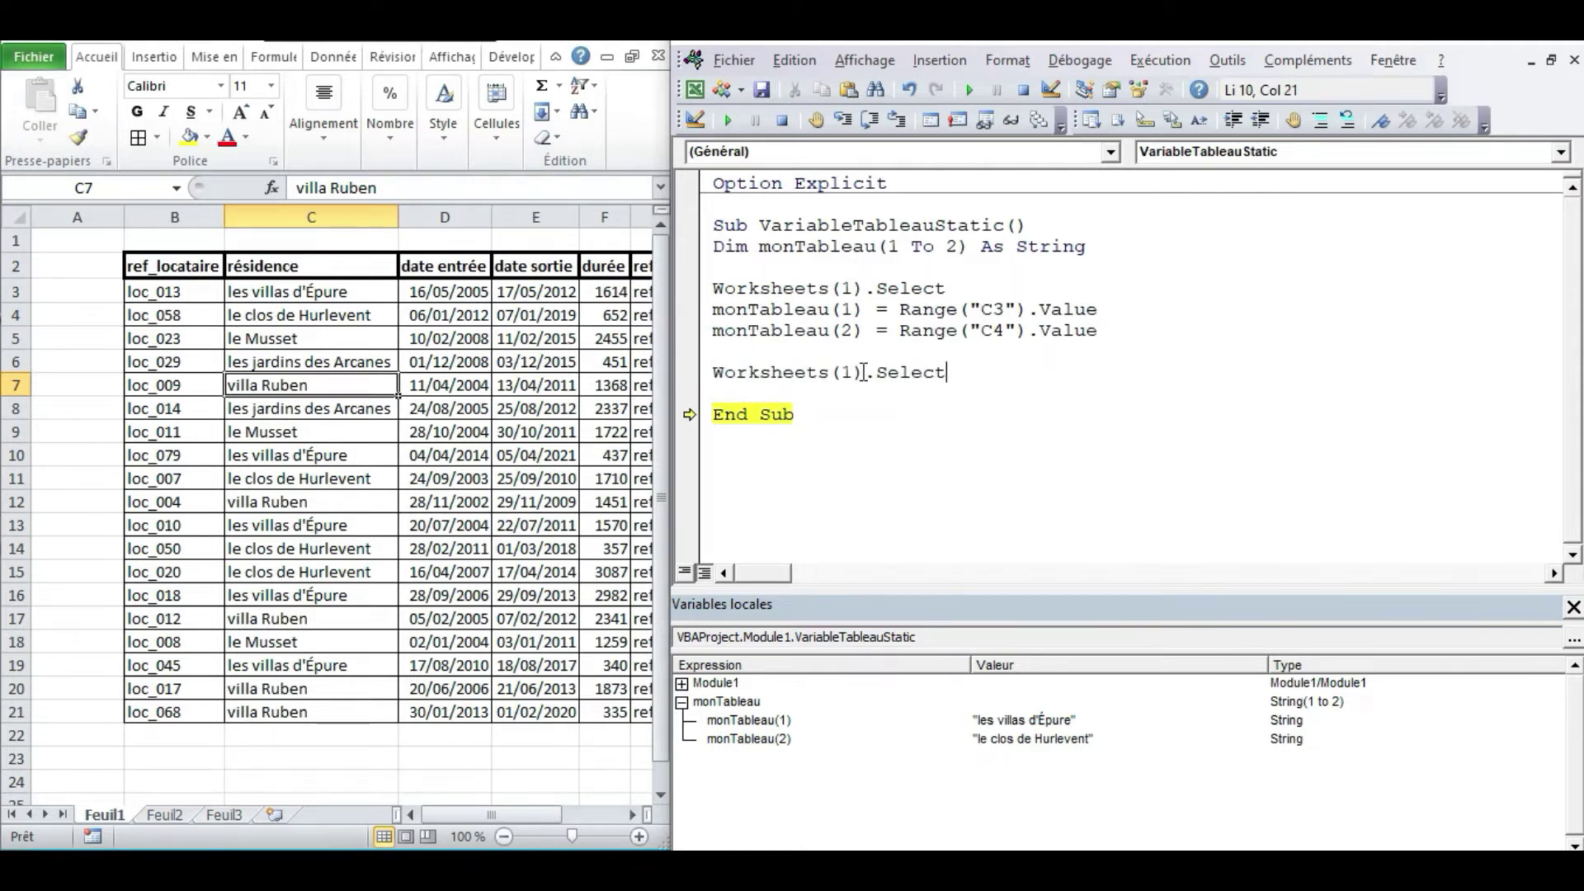
{"action": "key", "text": "Delete"}
Step: Change the pasted sheet index to 2, then Format Painter empty C11 over Feuil2's C3:E13
{"action": "type", "text": "2"}
{"action": "left_click", "coordinate": [169, 815]}
{"action": "left_click", "coordinate": [297, 474]}
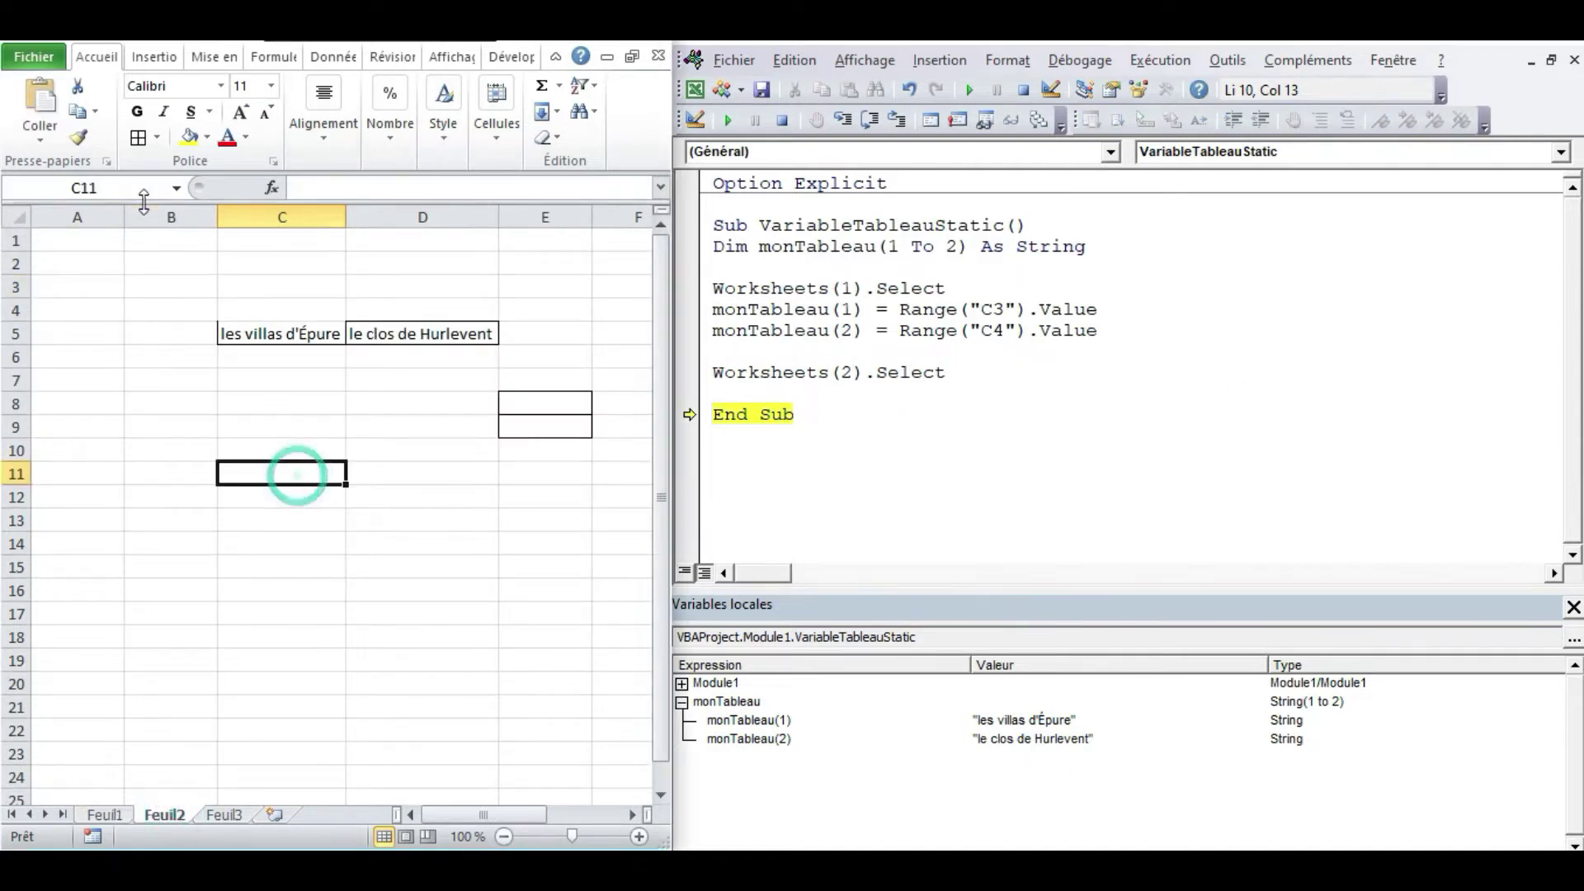
{"action": "left_click", "coordinate": [80, 137]}
{"action": "left_click_drag", "start_coordinate": [281, 287], "coordinate": [574, 513]}
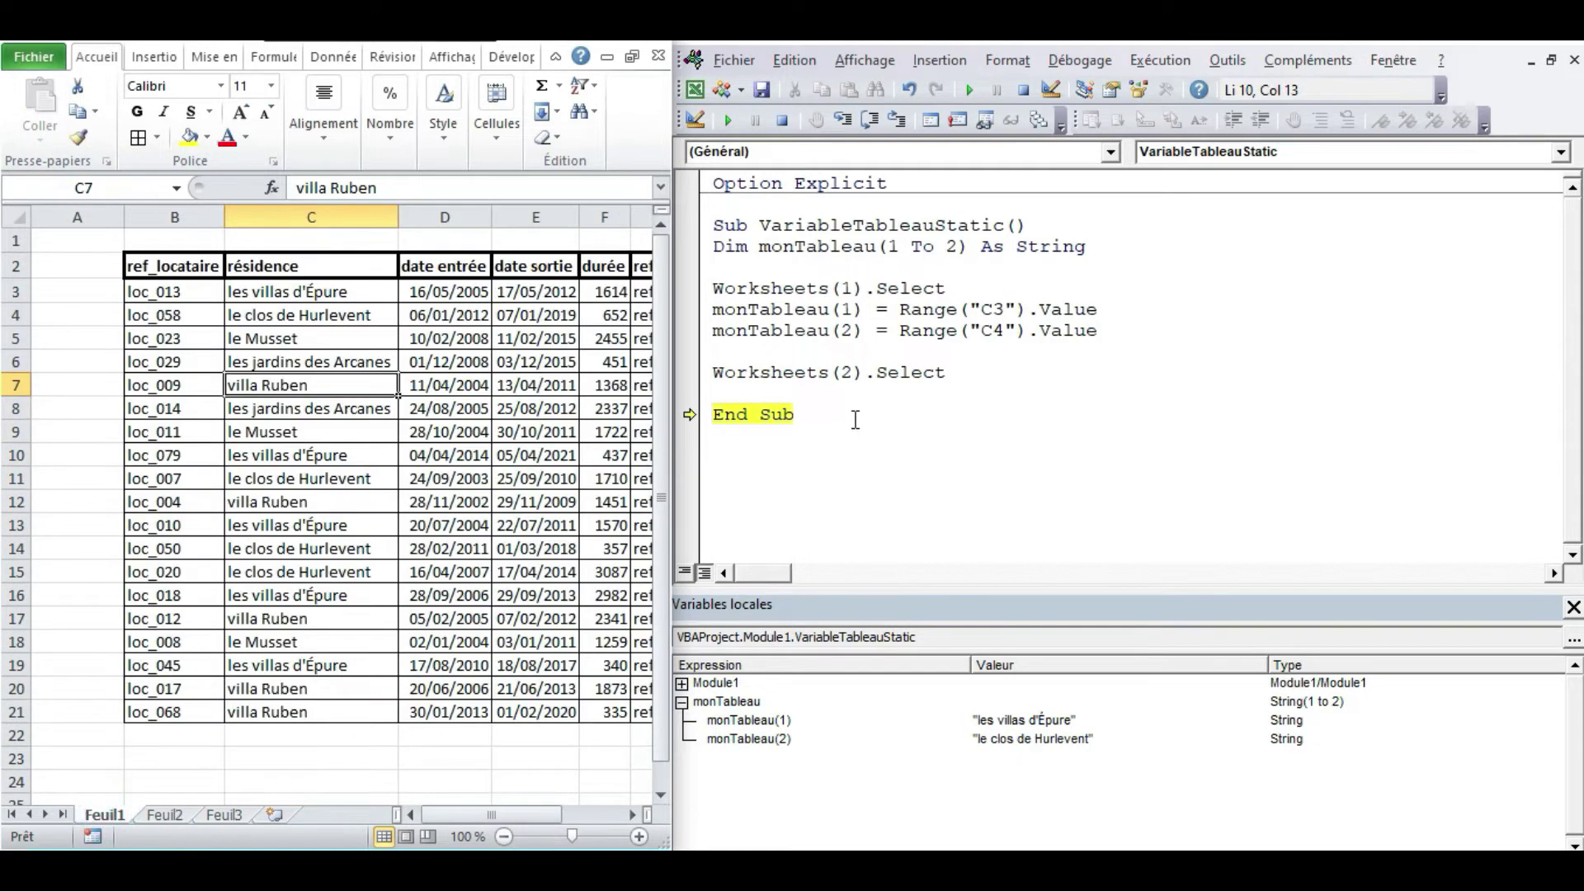
Step: Step through VariableTableauStatic to End Sub, monTableau holding both residence names
{"action": "key", "text": "ctrl+F9"}
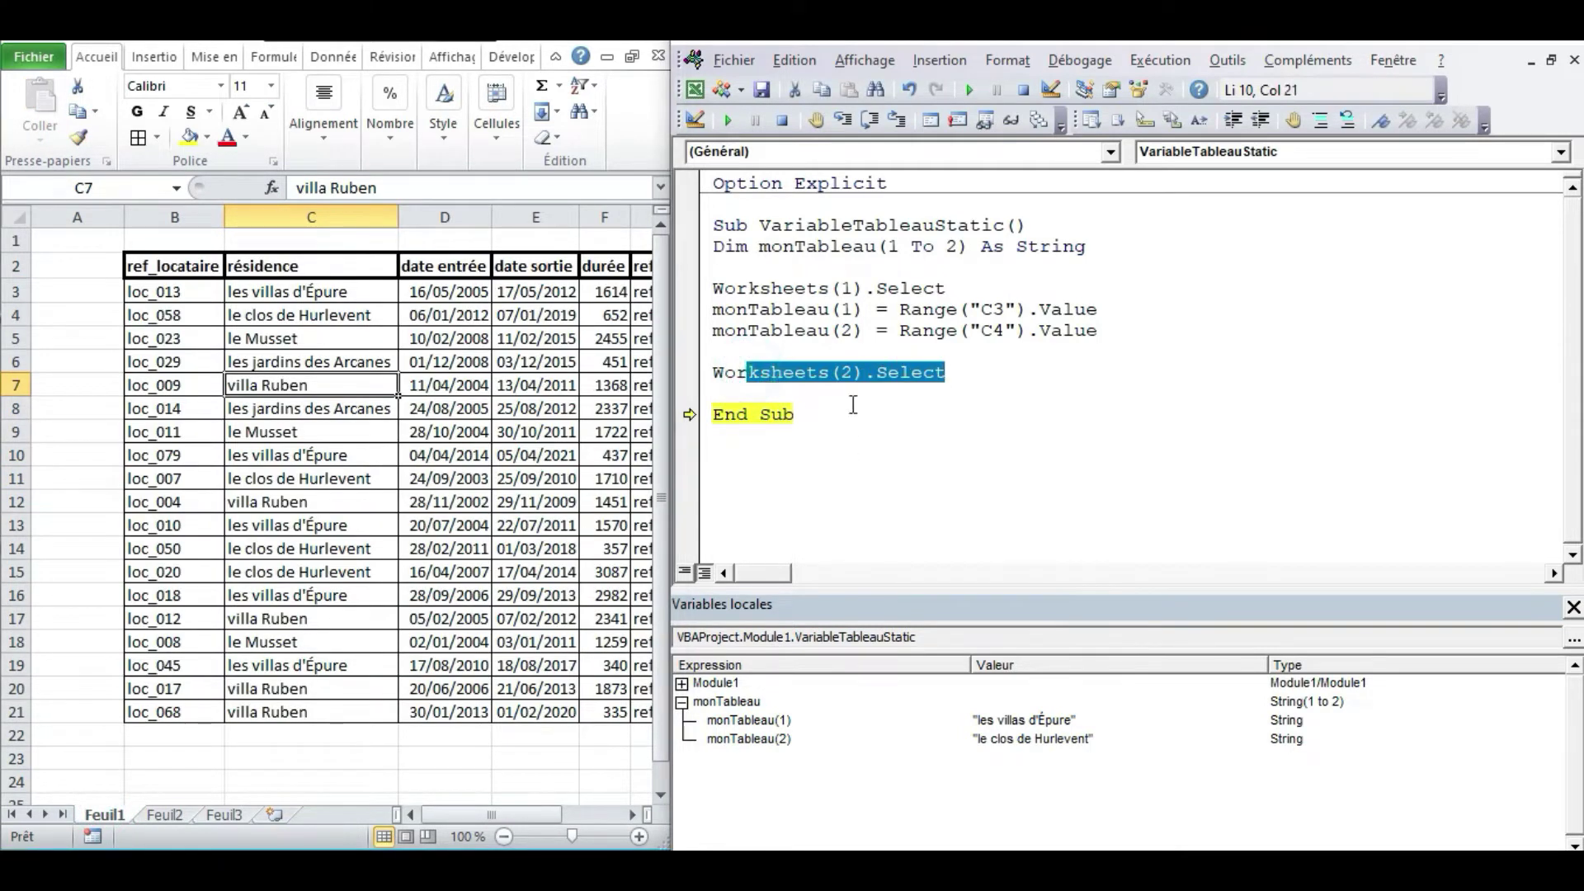
{"action": "key", "text": "F8"}
{"action": "mouse_move", "coordinate": [785, 309]}
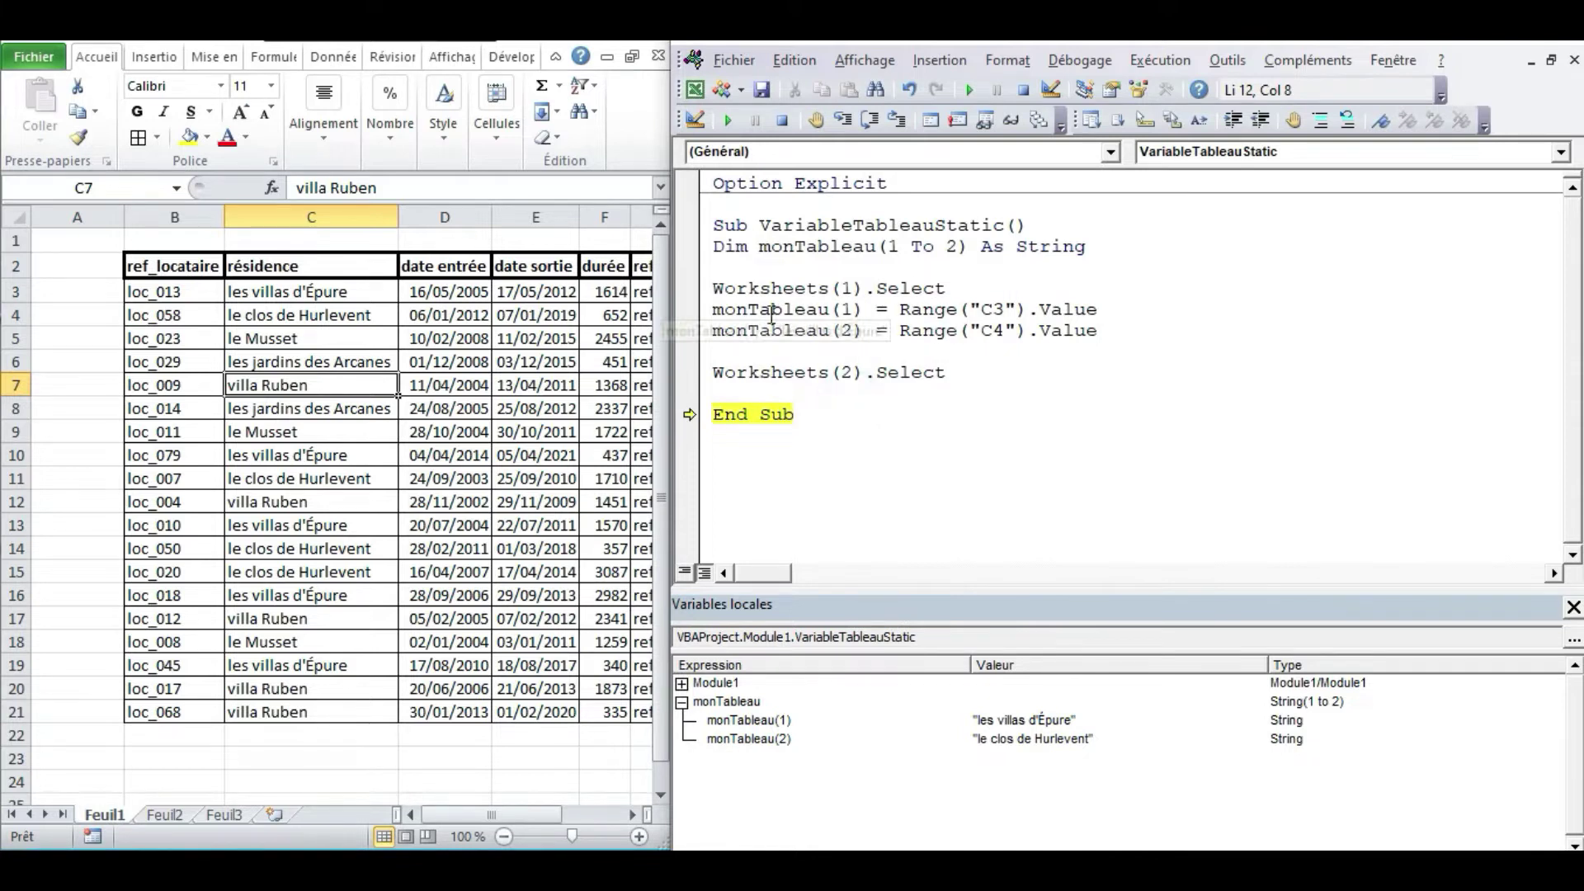
{"action": "left_click_drag", "start_coordinate": [769, 308], "coordinate": [1097, 330]}
{"action": "left_click", "coordinate": [945, 330]}
{"action": "left_click", "coordinate": [756, 392]}
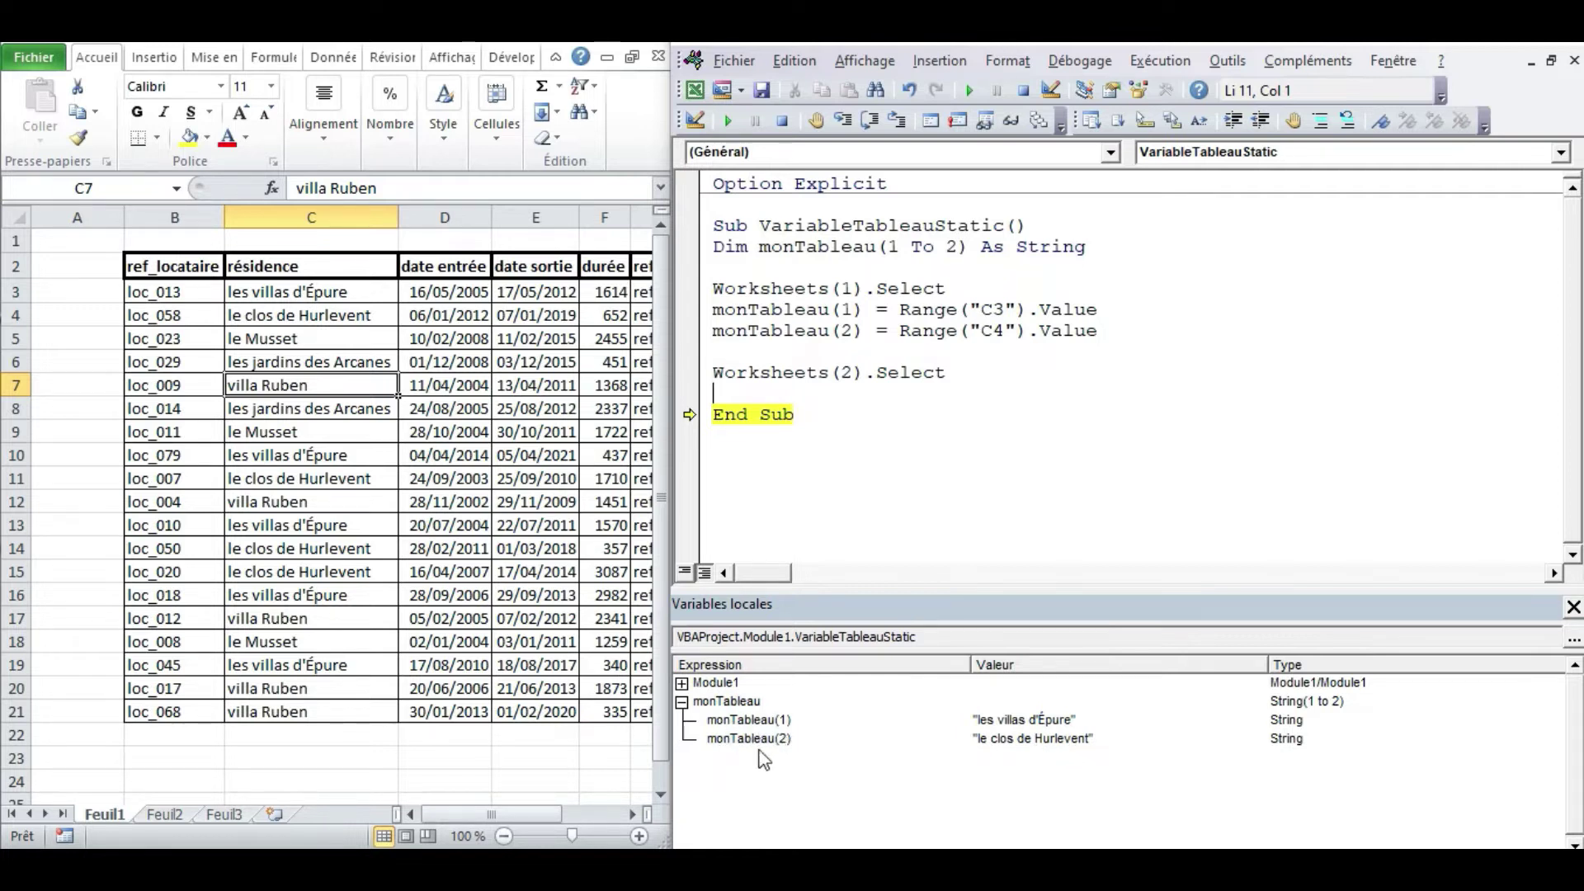
Step: Type Range("C3").Value on the blank line after Worksheets(2).Select
{"action": "left_click_drag", "start_coordinate": [899, 310], "coordinate": [1111, 306]}
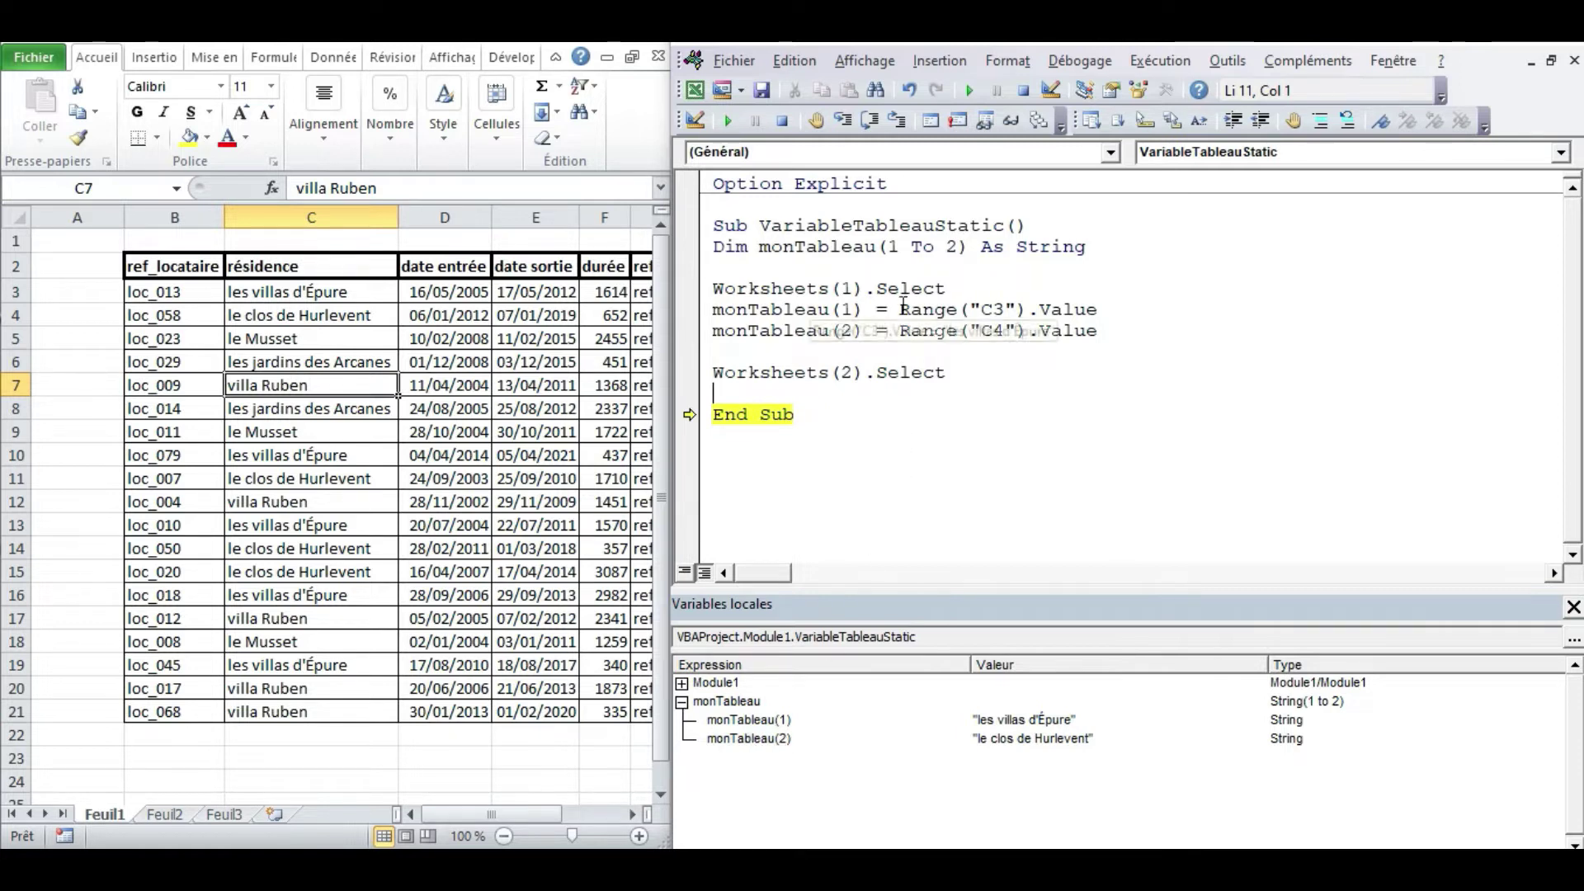
{"action": "left_click", "coordinate": [1100, 291]}
{"action": "left_click", "coordinate": [742, 352]}
{"action": "key", "text": "Down"}
{"action": "left_click_drag", "start_coordinate": [714, 372], "coordinate": [945, 374]}
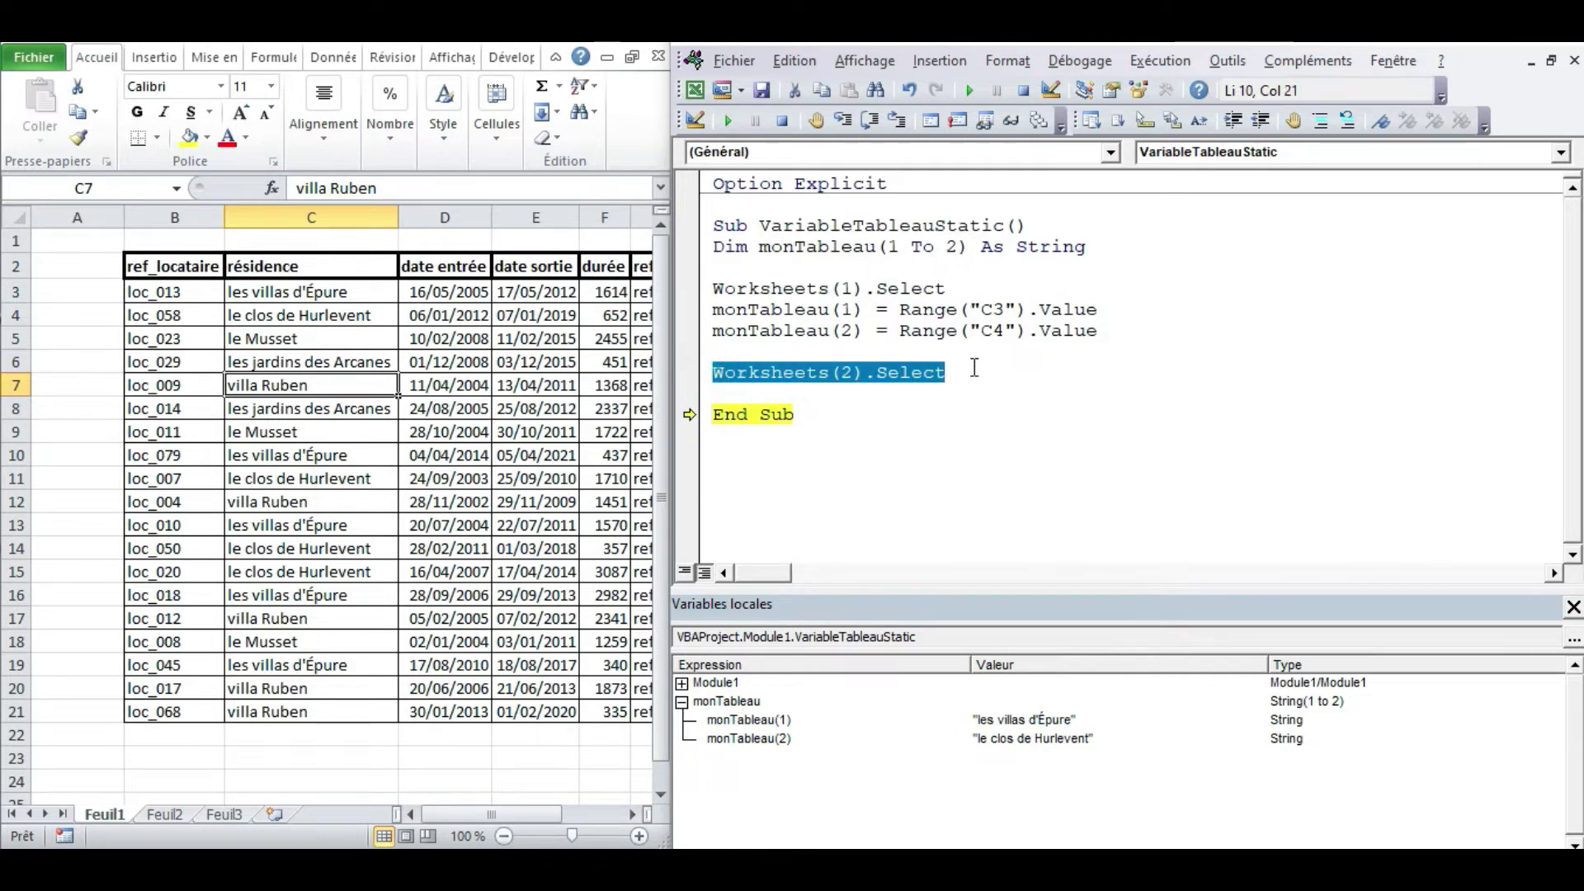
{"action": "left_click", "coordinate": [175, 810]}
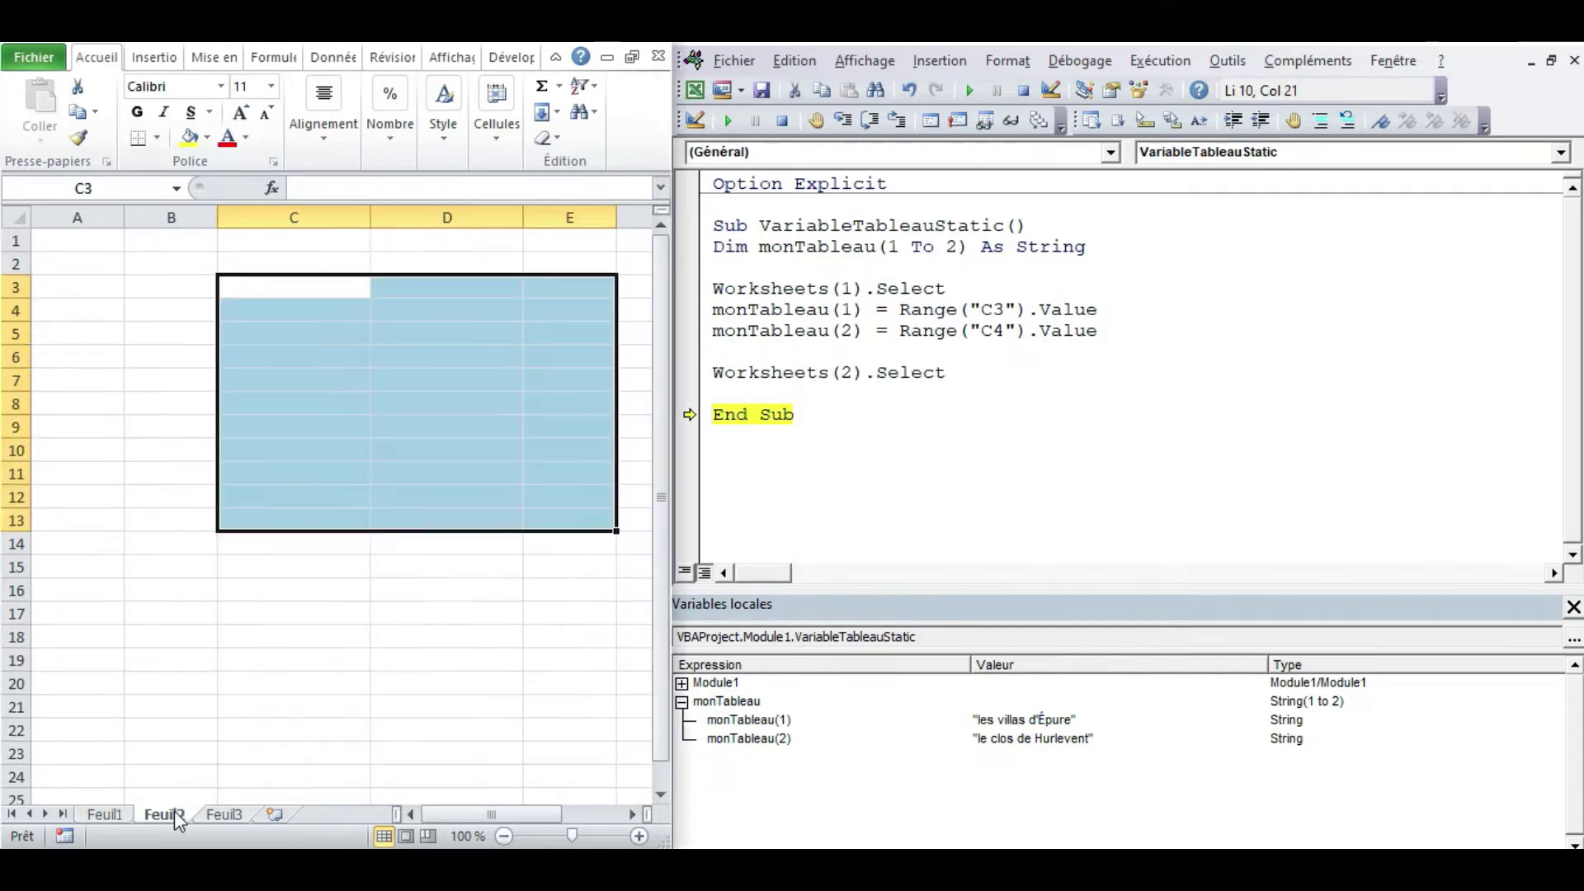
{"action": "left_click", "coordinate": [507, 592]}
{"action": "left_click", "coordinate": [105, 814]}
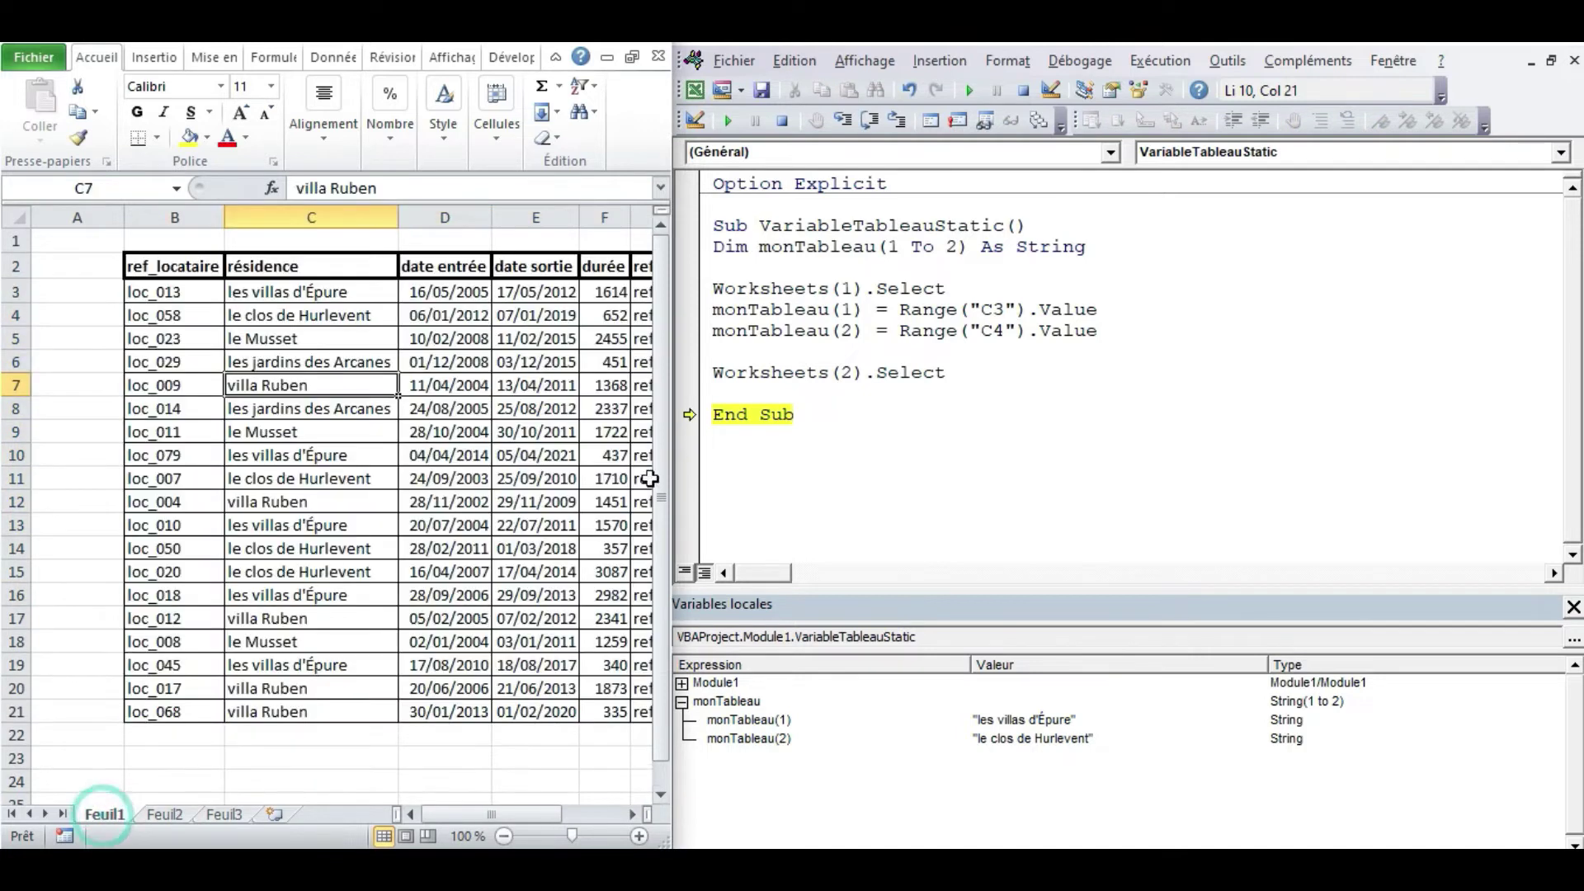
{"action": "left_click", "coordinate": [736, 394]}
{"action": "type", "text": "Range(\"C3\").Value"}
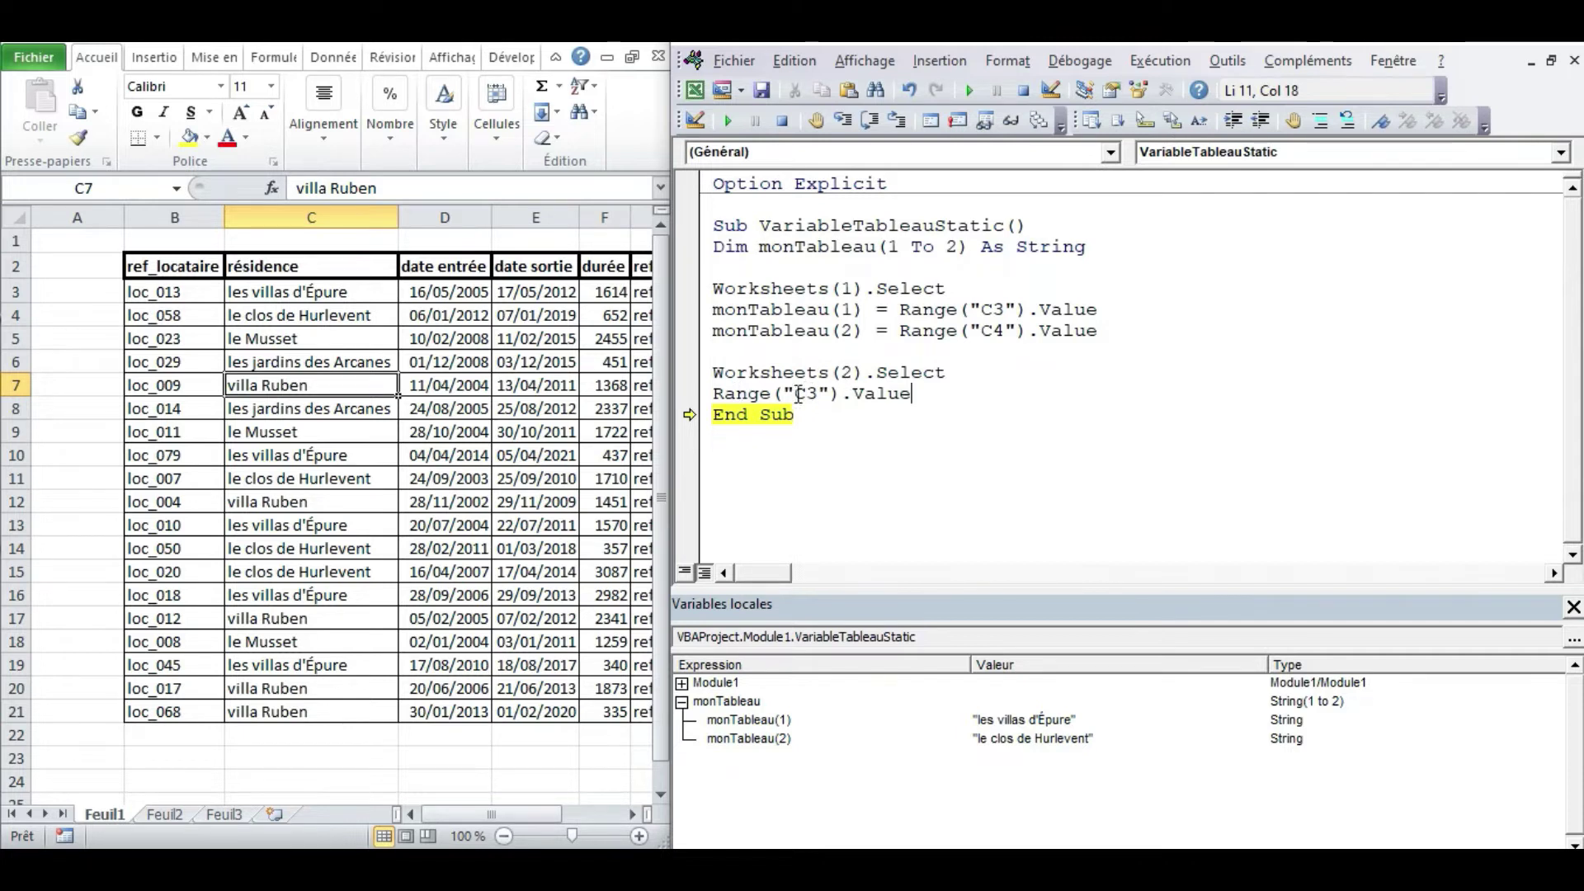
Step: Replace C3 with A1 in the new Range reference
{"action": "left_click", "coordinate": [164, 814]}
{"action": "left_click", "coordinate": [82, 243]}
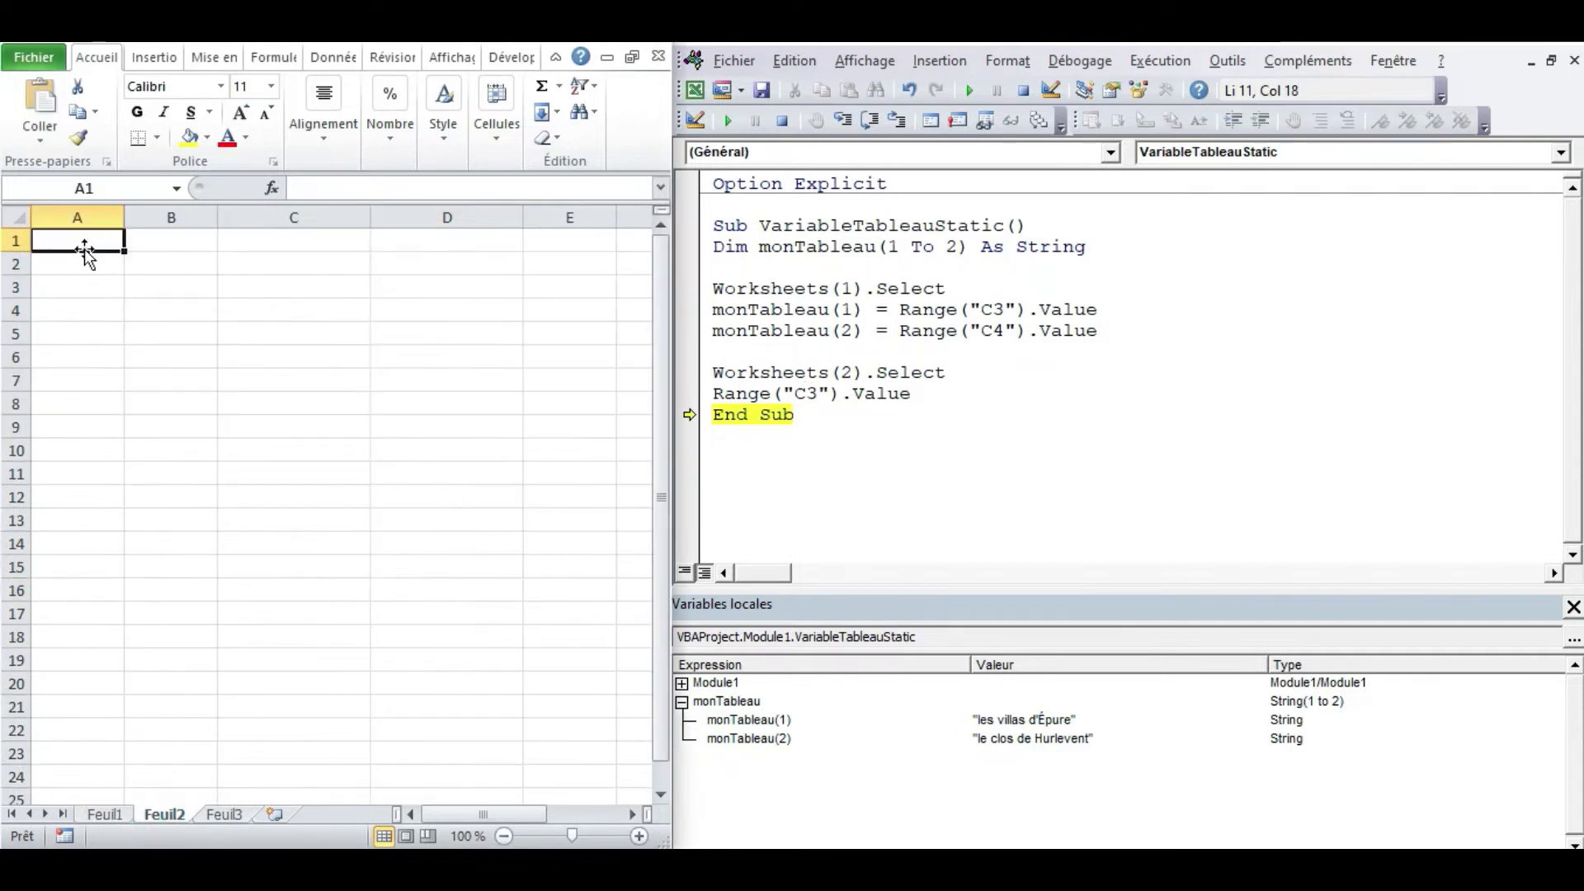
{"action": "left_click", "coordinate": [79, 273]}
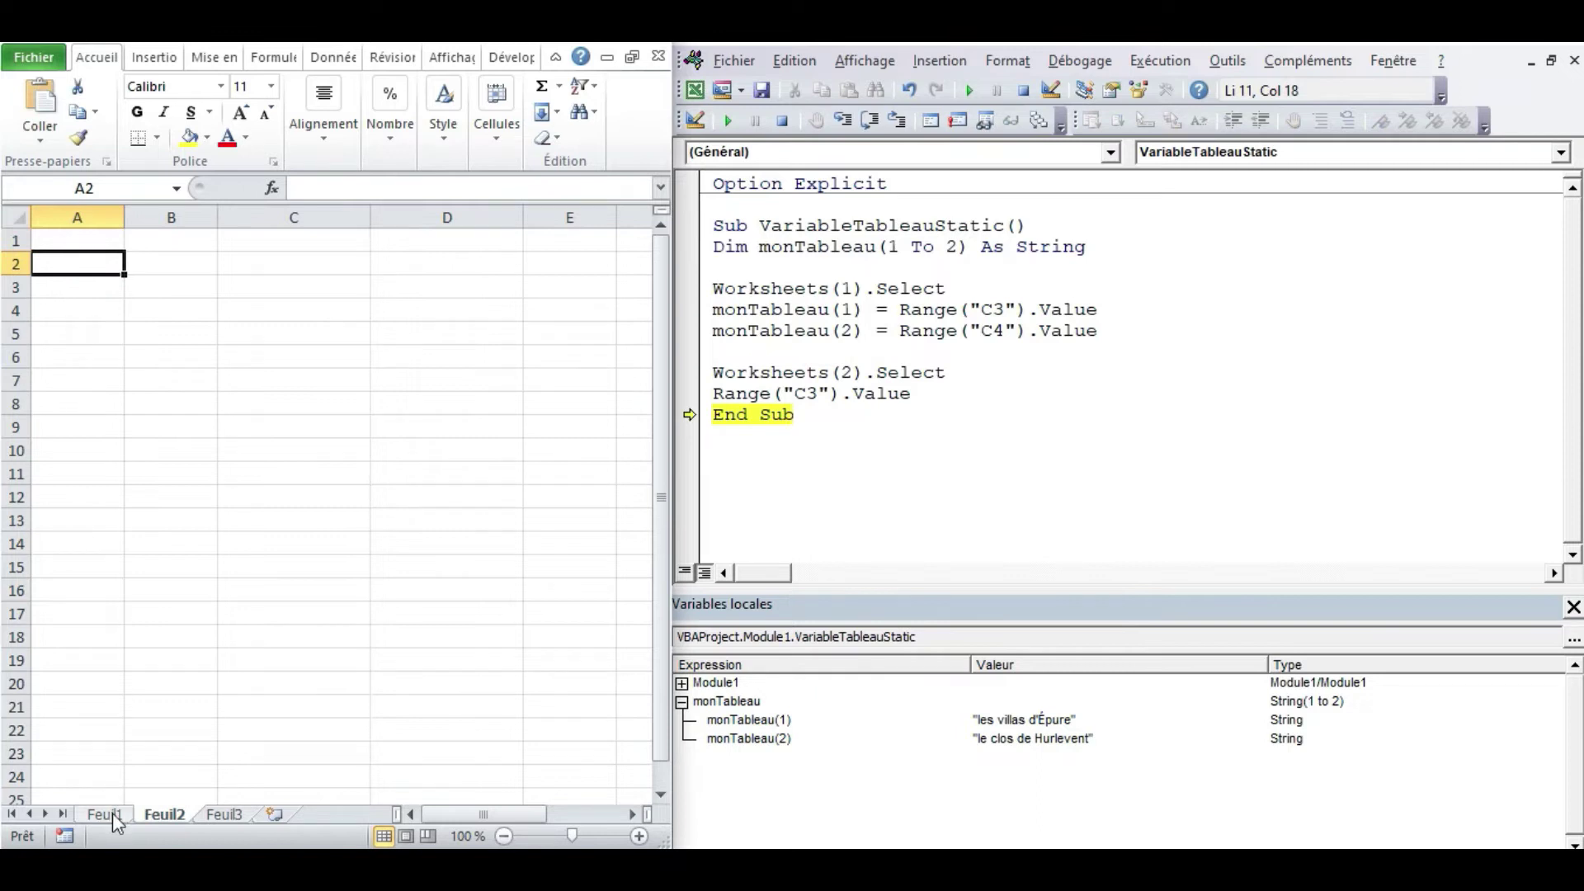
{"action": "left_click", "coordinate": [107, 814]}
{"action": "left_click", "coordinate": [799, 393]}
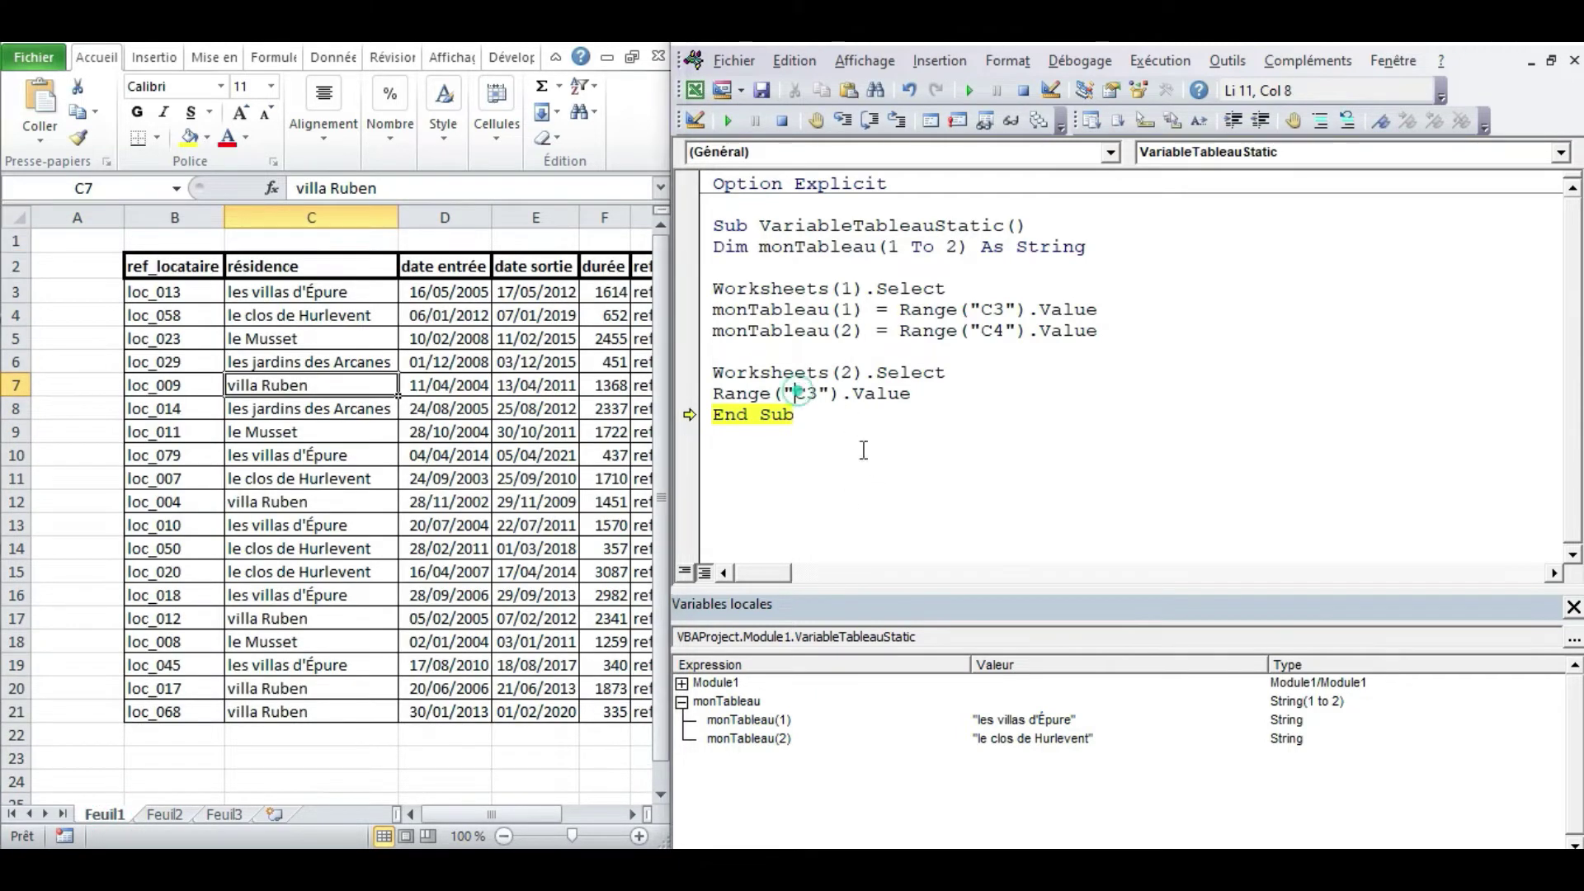
{"action": "type", "text": "A1"}
{"action": "key", "text": "Delete"}
{"action": "key", "text": "Delete"}
Step: Complete the line as Range("A1").Value = monTableau(1) using word completion
{"action": "left_click", "coordinate": [917, 394]}
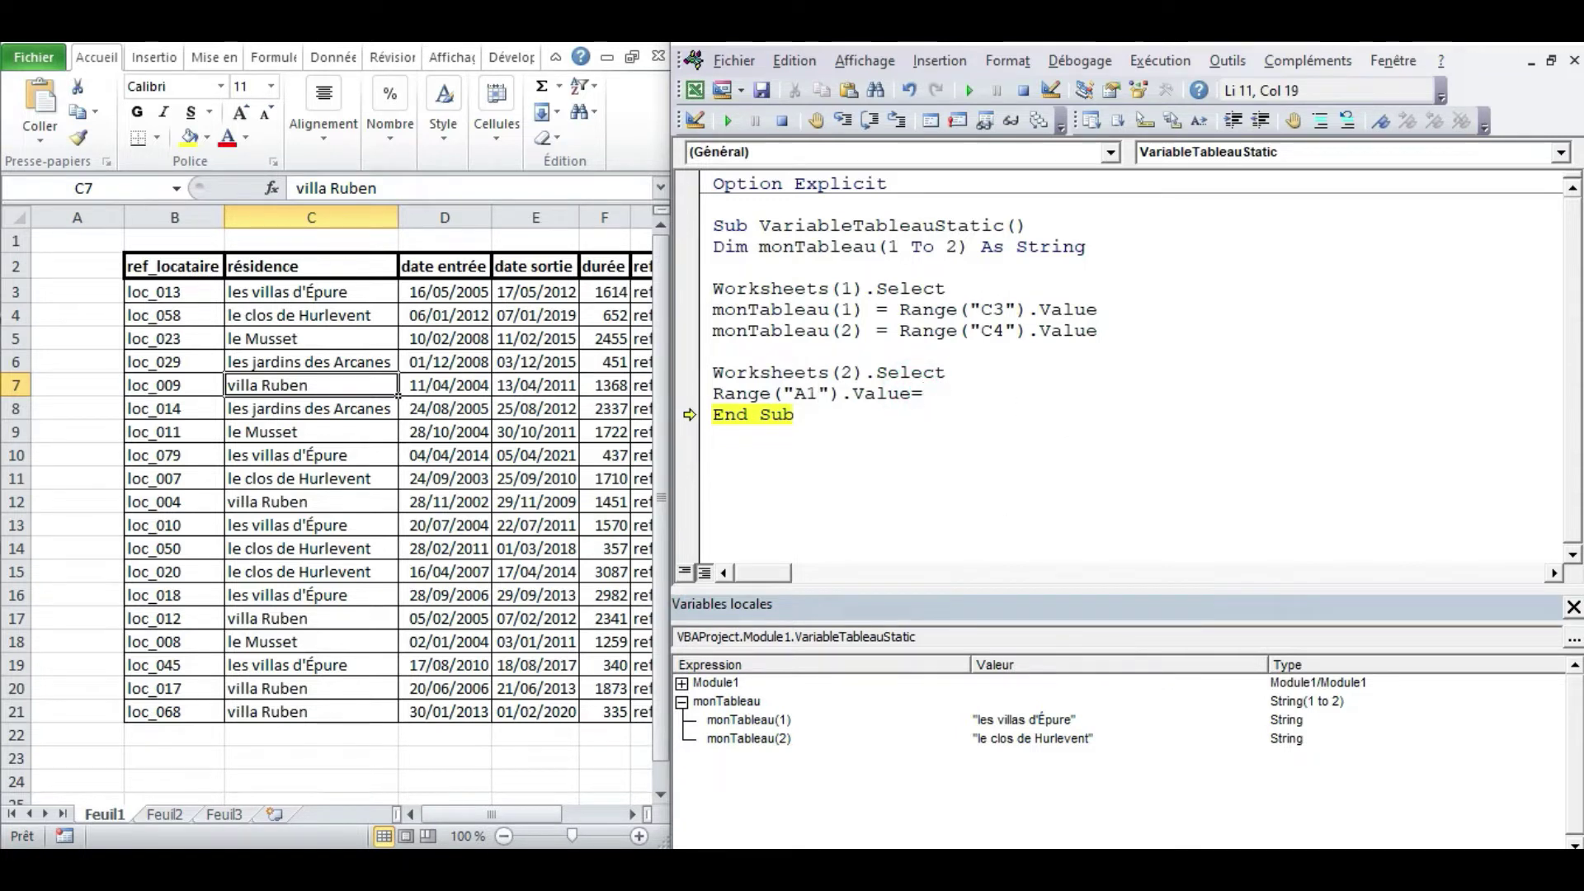
{"action": "type", "text": "mon"}
{"action": "key", "text": "ctrl+space"}
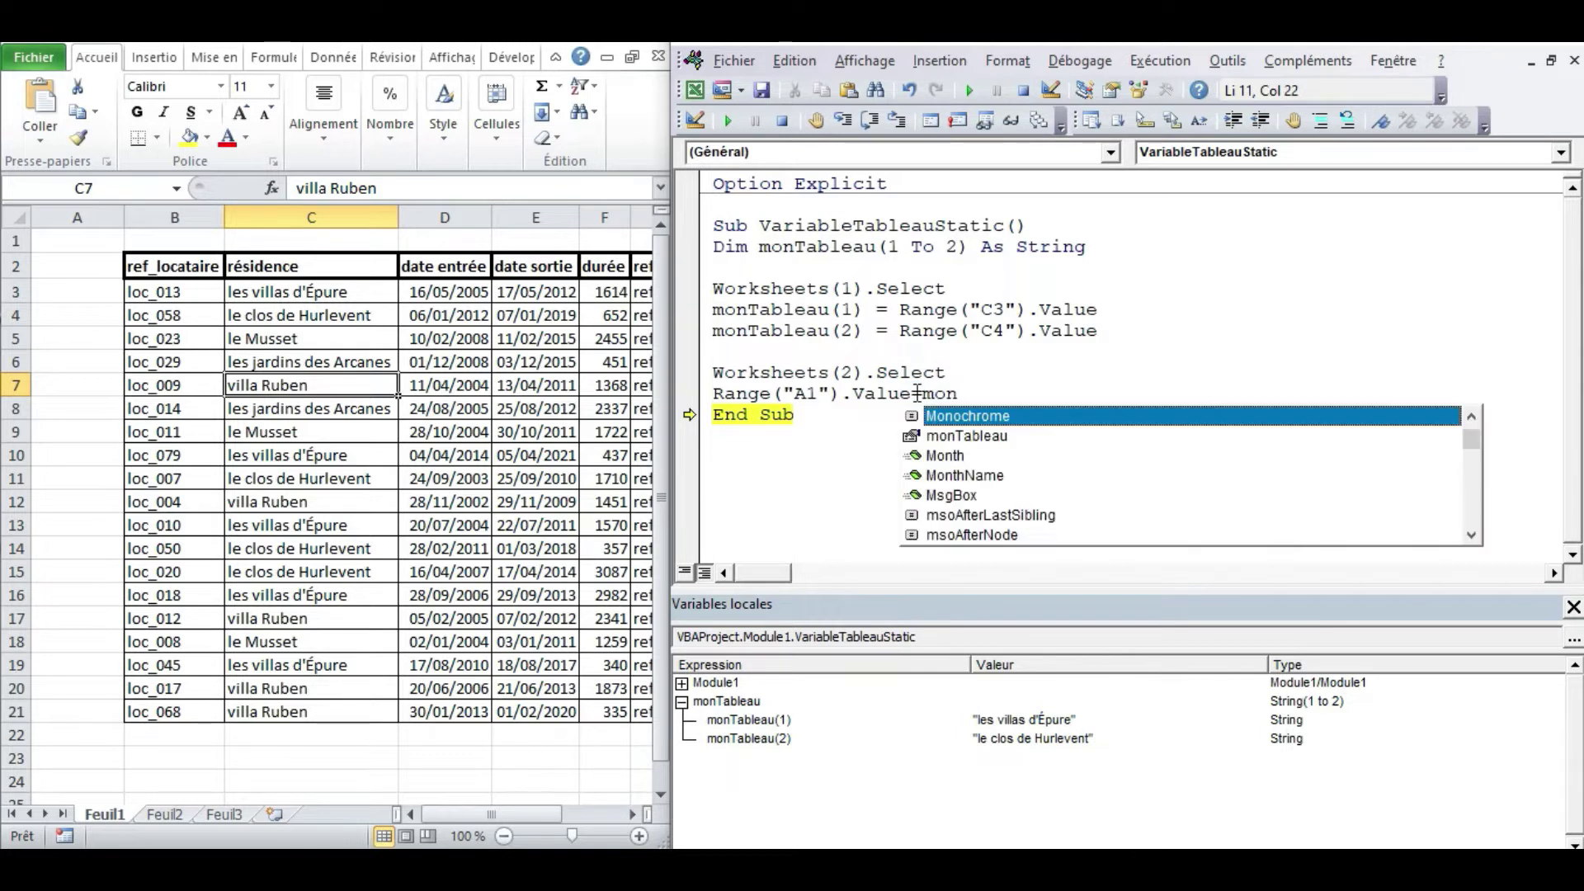
{"action": "double_click", "coordinate": [1000, 438]}
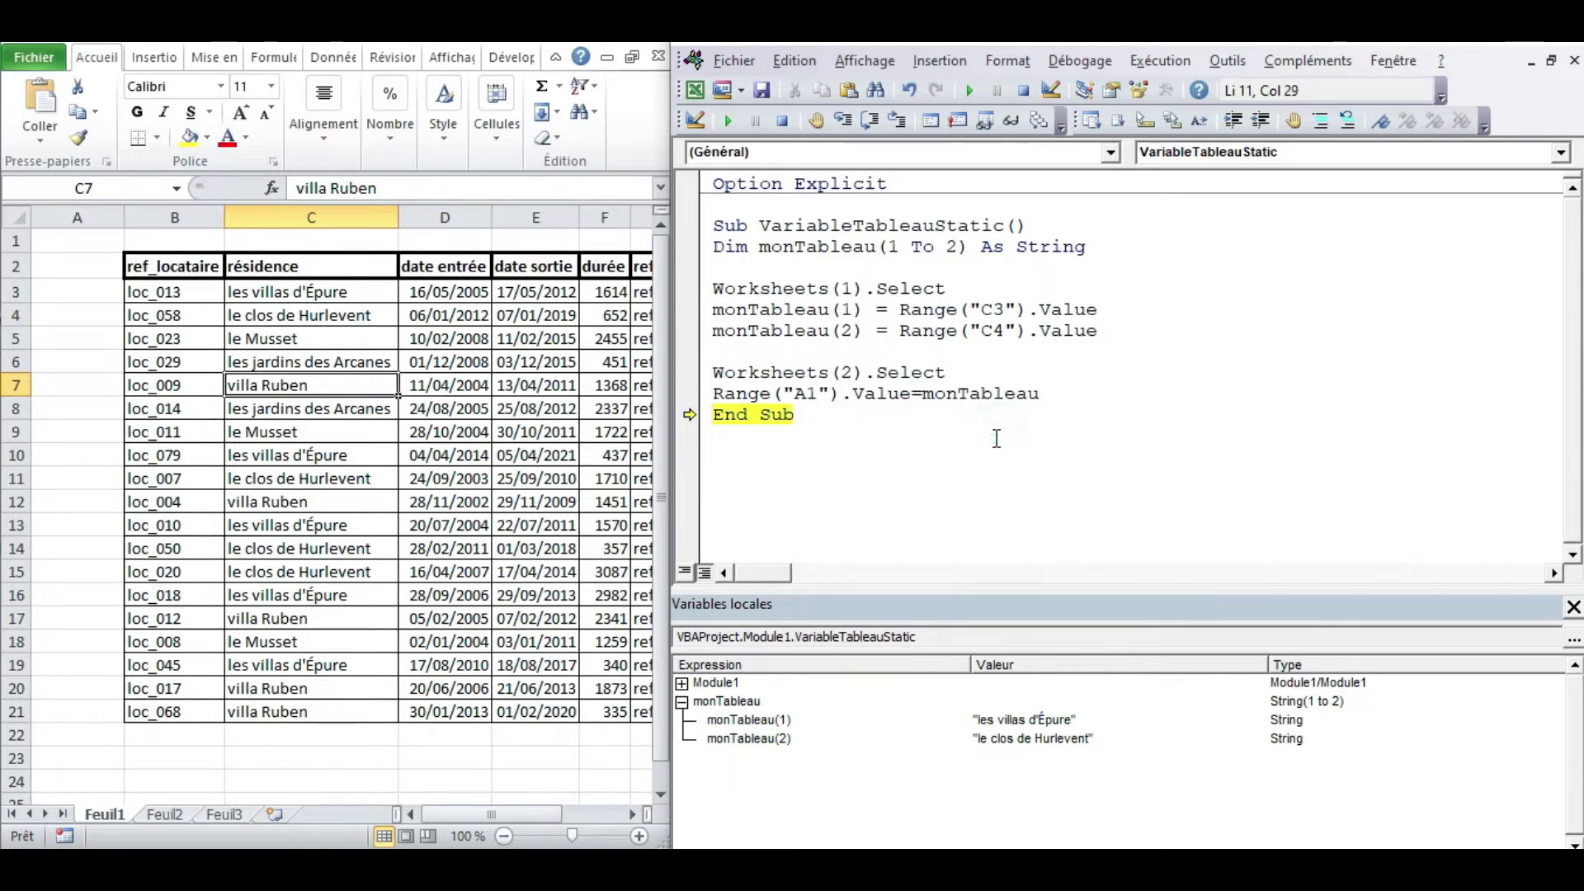
{"action": "type", "text": "(1"}
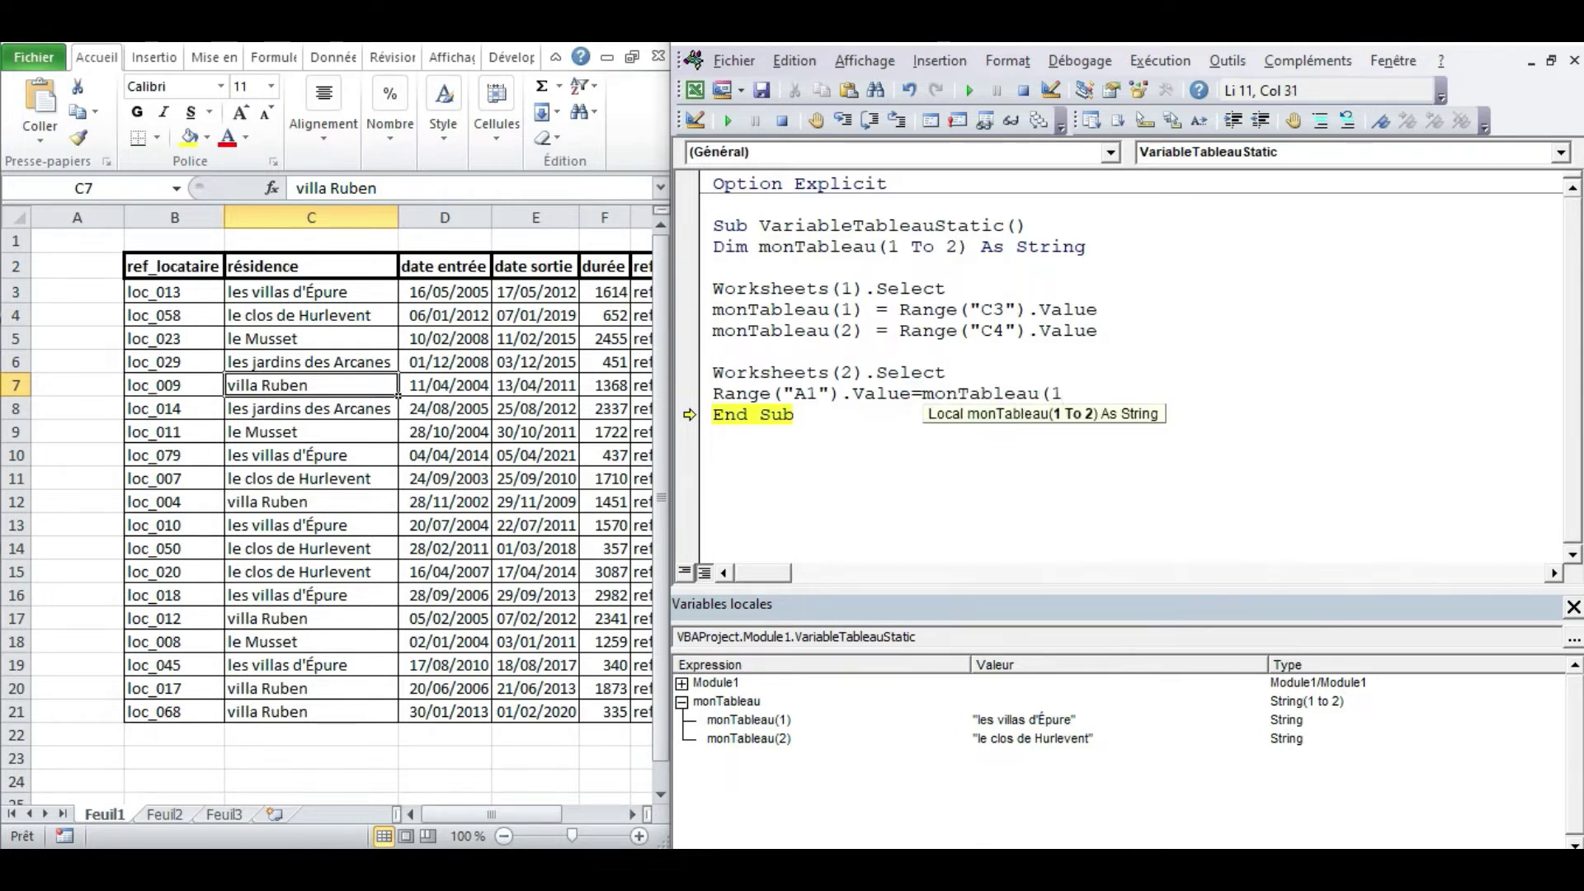
{"action": "type", "text": ")"}
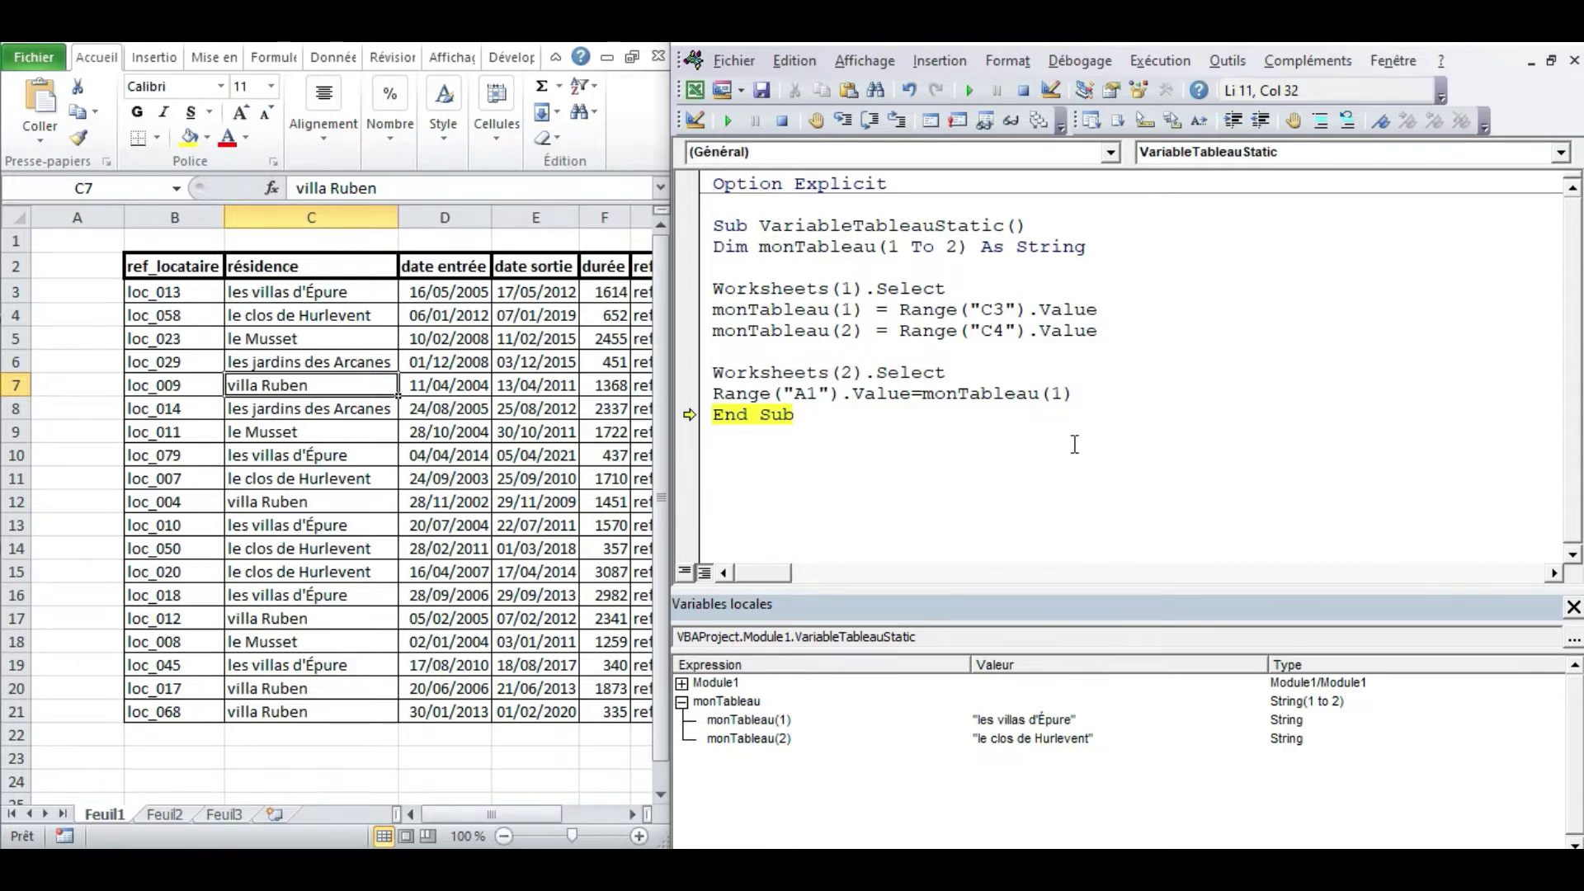
{"action": "key", "text": "Return"}
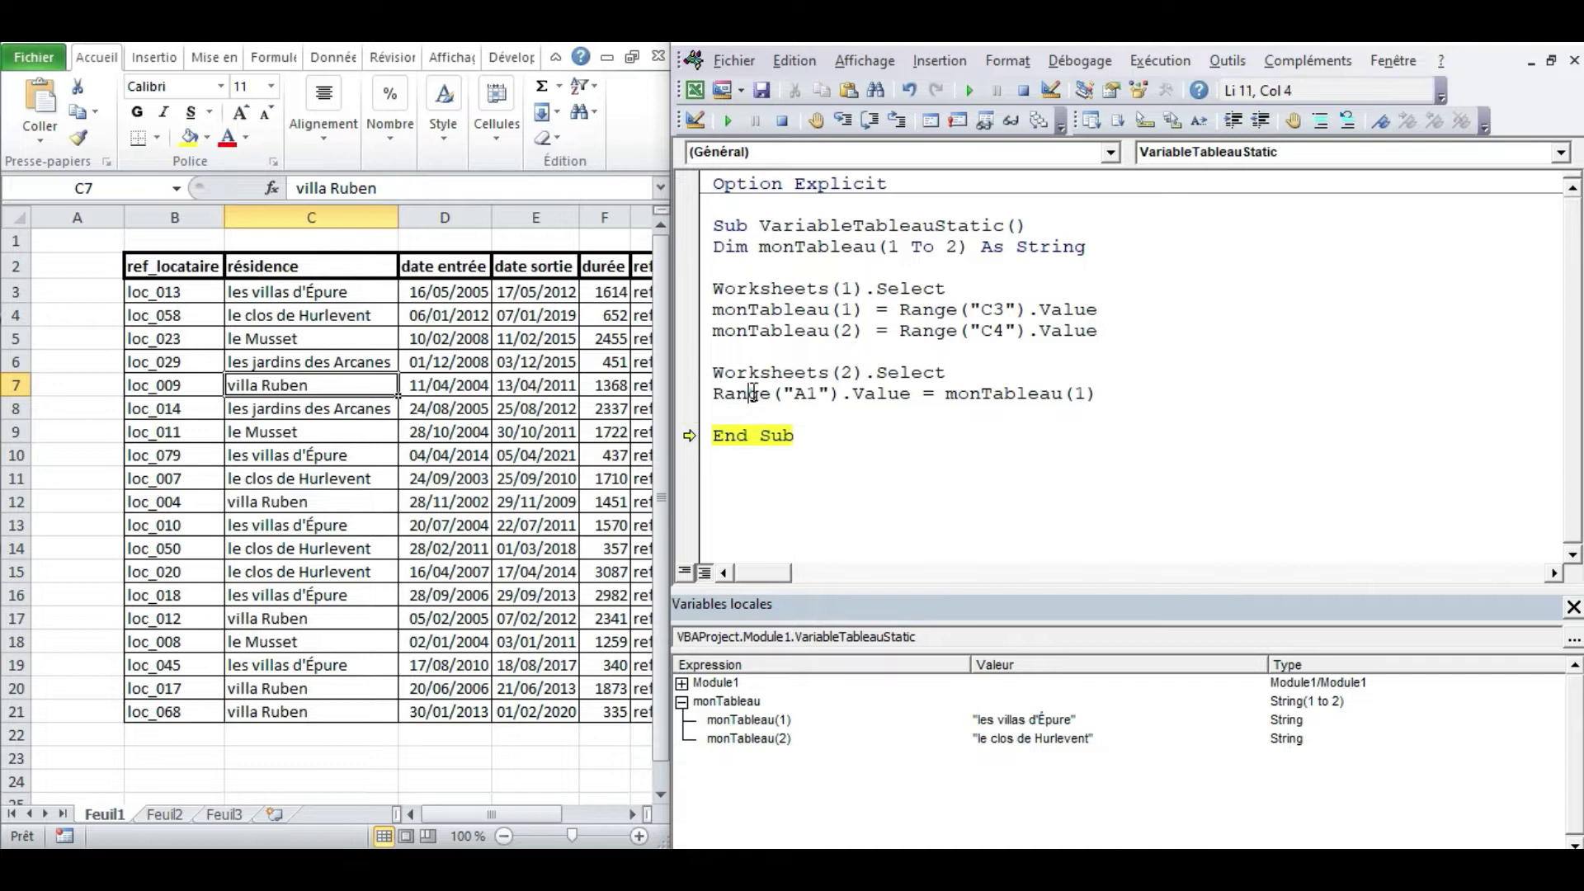
Step: Duplicate the Range("A1") assignment line onto the line below
{"action": "left_click_drag", "start_coordinate": [712, 393], "coordinate": [1131, 410]}
{"action": "key", "text": "ctrl+c"}
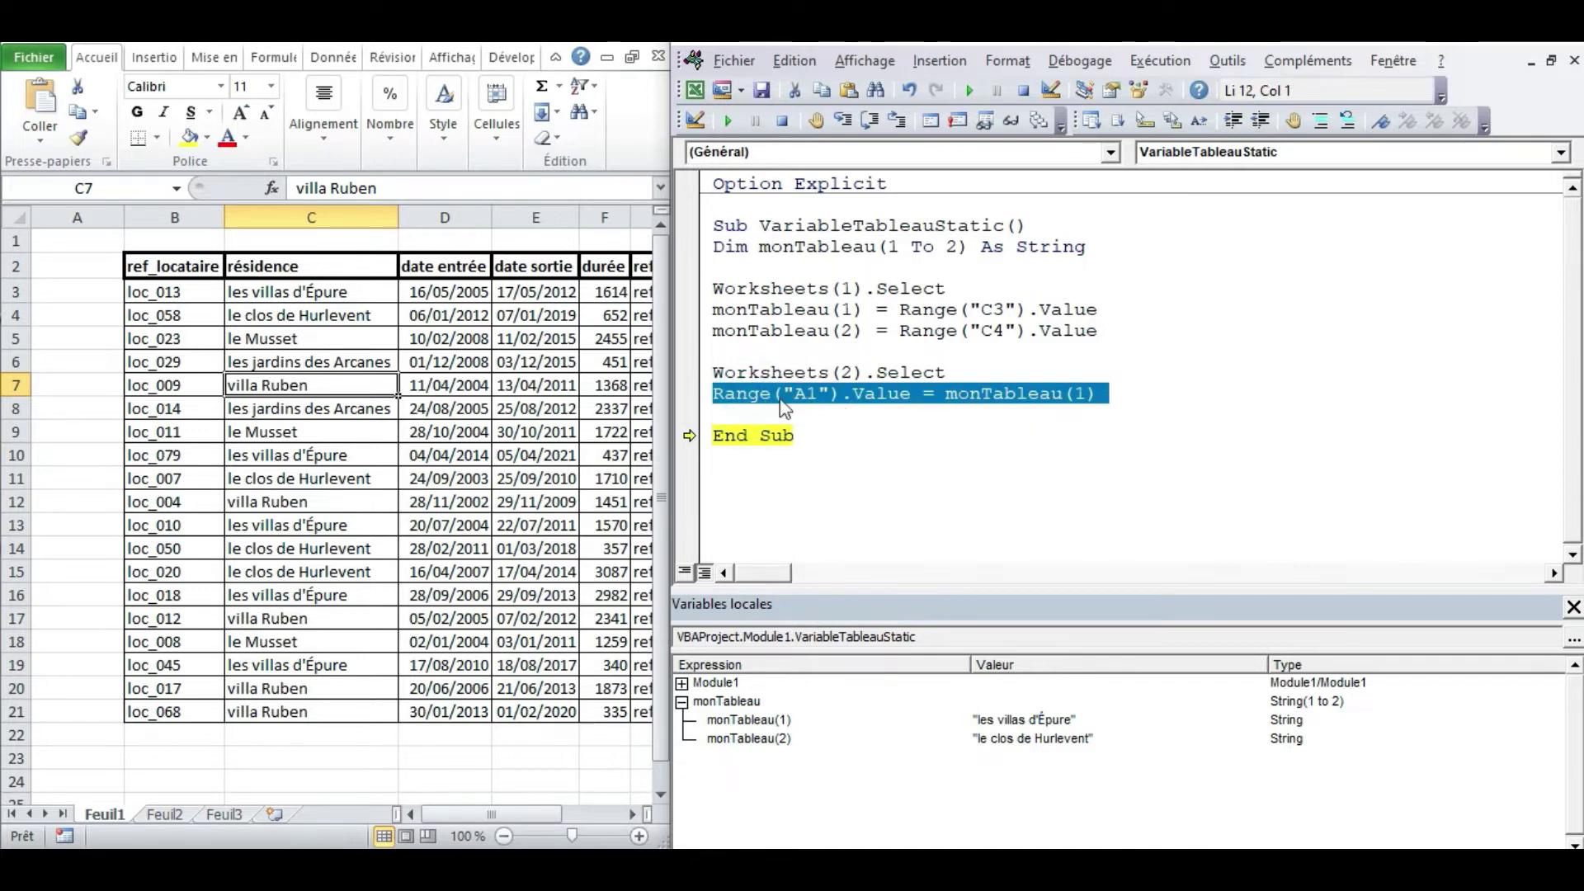
{"action": "left_click", "coordinate": [767, 414]}
{"action": "key", "text": "ctrl+v"}
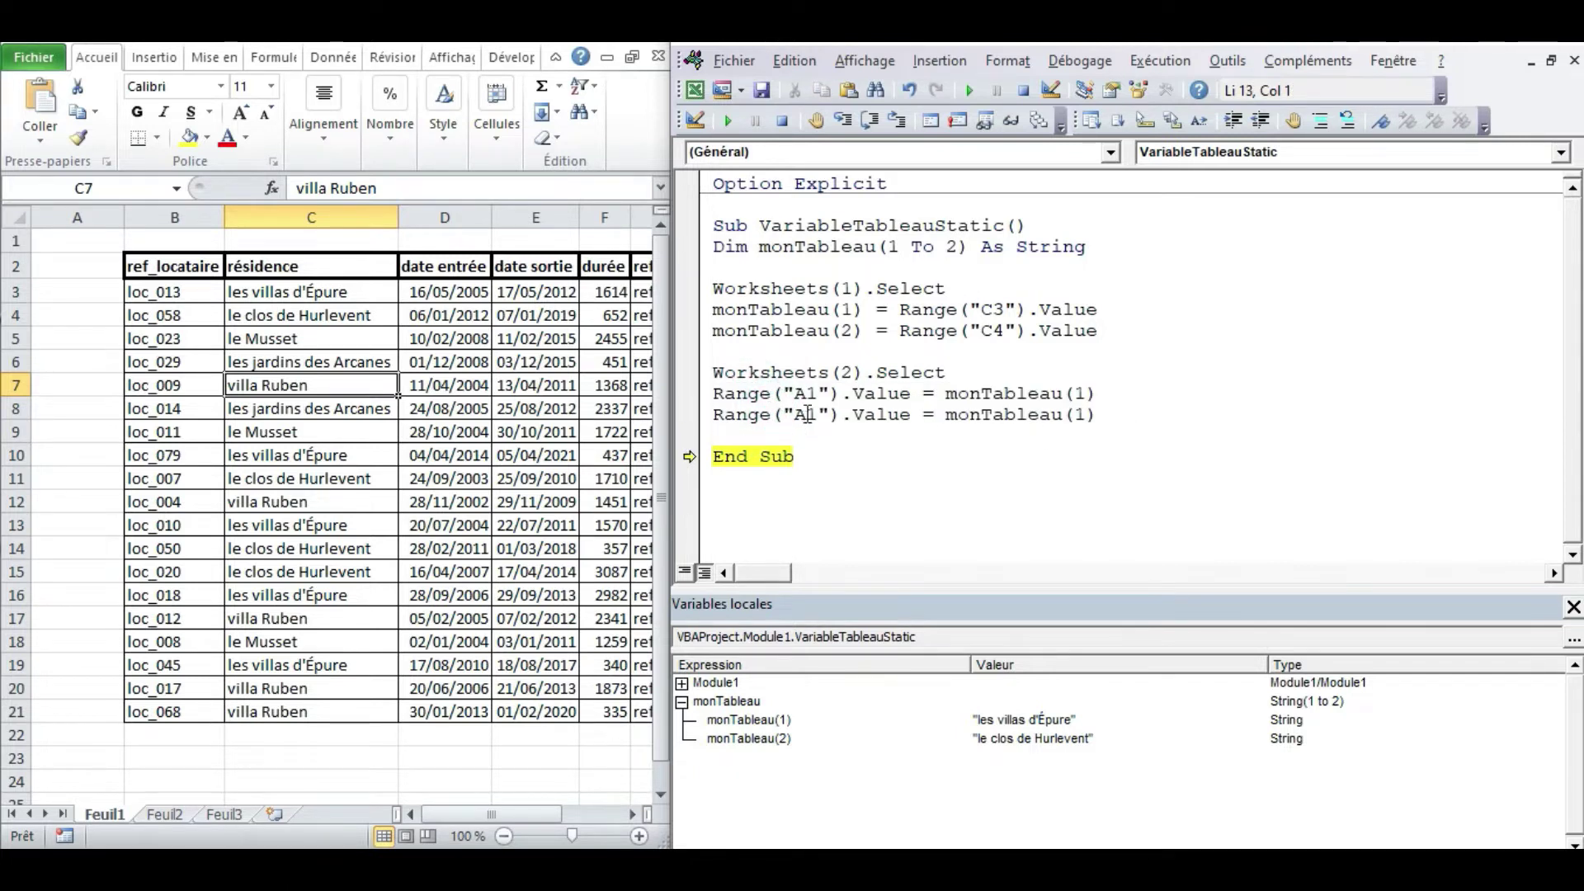
Step: Edit the duplicate to read Range("A2").Value = monTableau(2)
{"action": "left_click", "coordinate": [807, 414]}
{"action": "type", "text": "2"}
{"action": "key", "text": "Delete"}
{"action": "left_click_drag", "start_coordinate": [796, 404], "coordinate": [833, 423]}
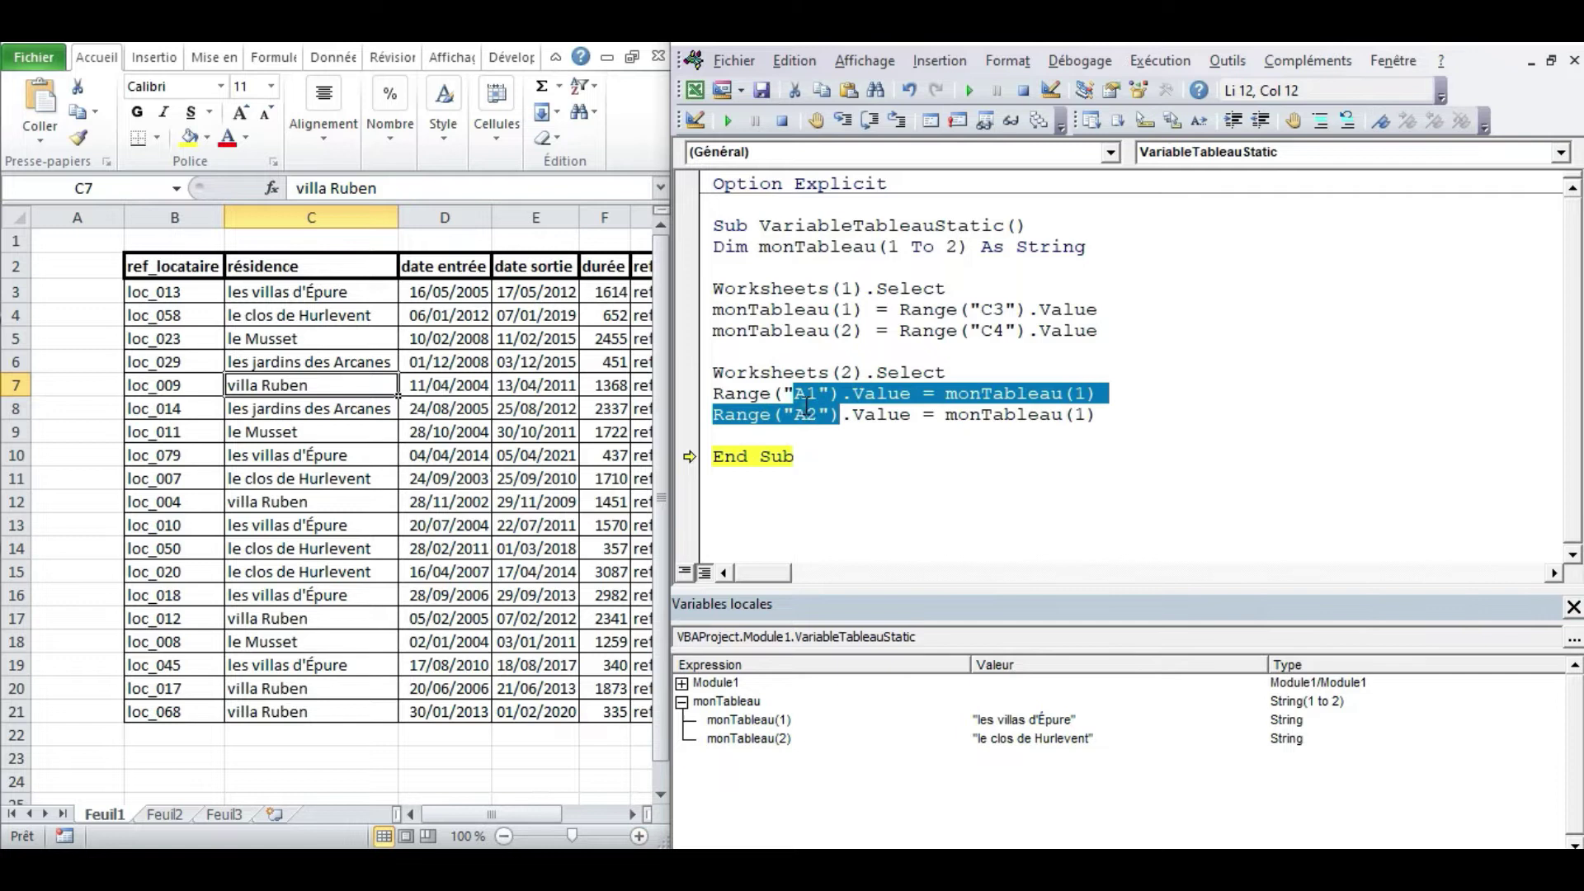
{"action": "left_click", "coordinate": [805, 409]}
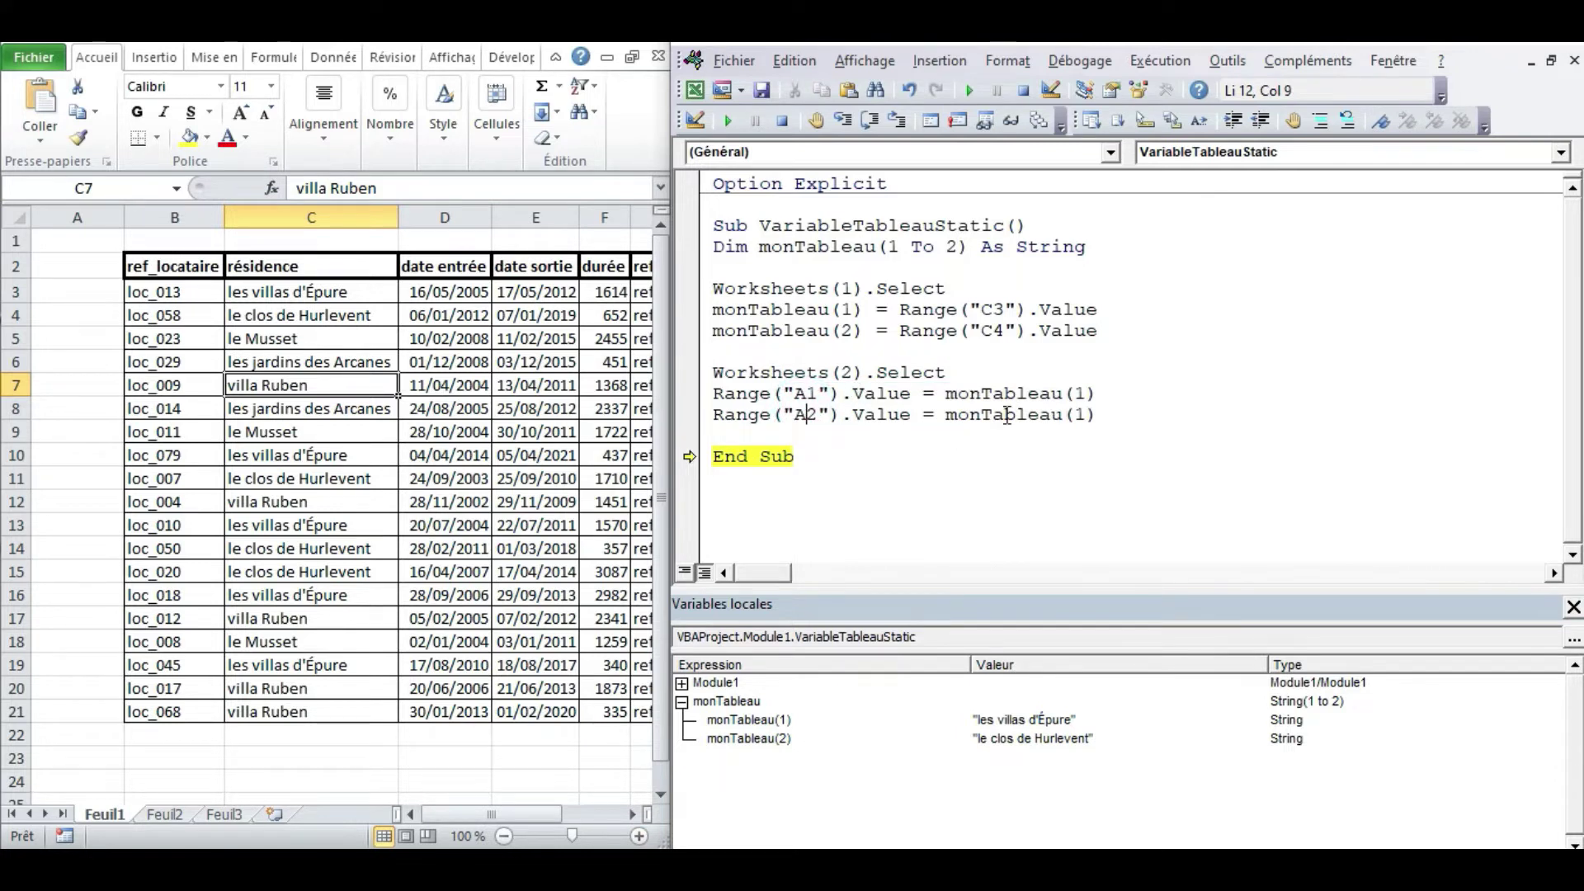
{"action": "left_click", "coordinate": [1076, 414]}
{"action": "type", "text": "2"}
{"action": "type", "text": ")"}
{"action": "left_click", "coordinate": [925, 415]}
Step: Stop the paused run, restart stepping, and expand monTableau in the Locals window
{"action": "left_click", "coordinate": [1023, 90]}
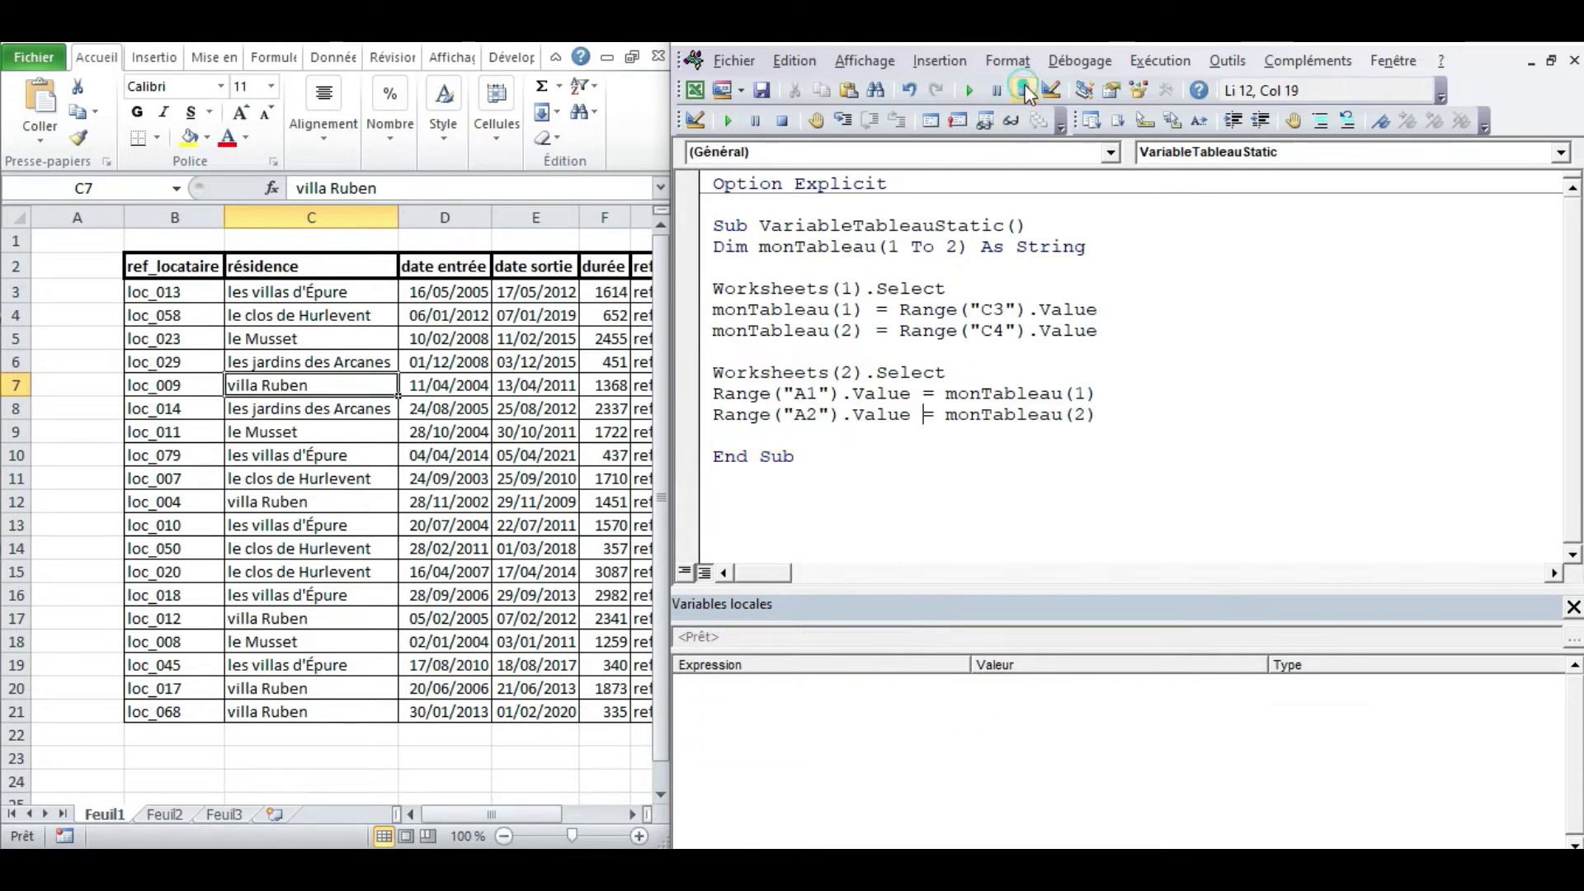
{"action": "left_click", "coordinate": [843, 119]}
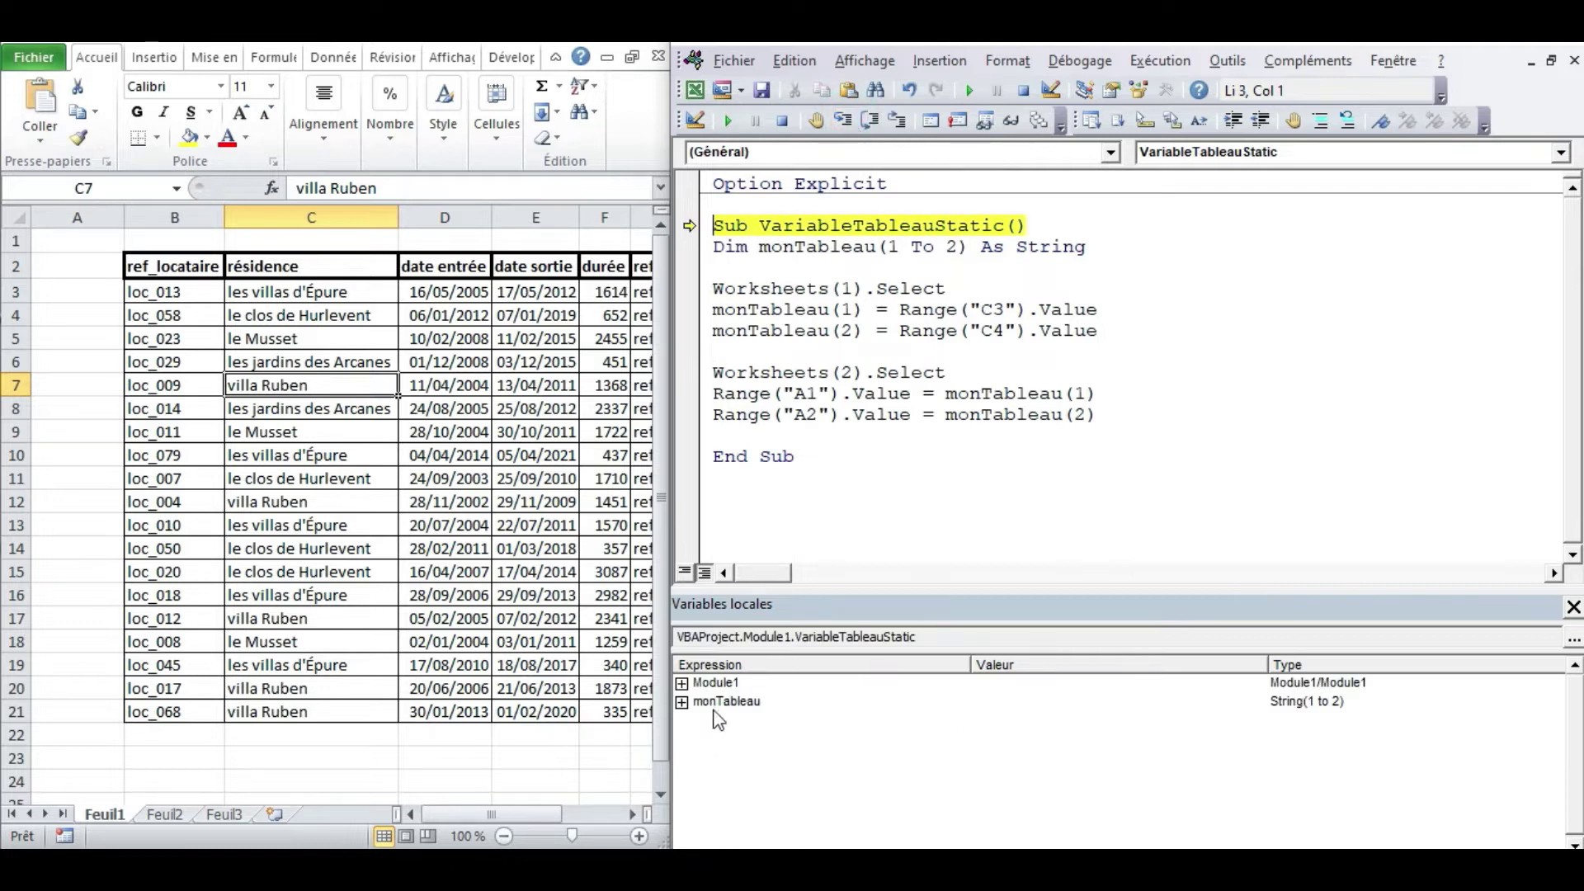
{"action": "left_click", "coordinate": [682, 702]}
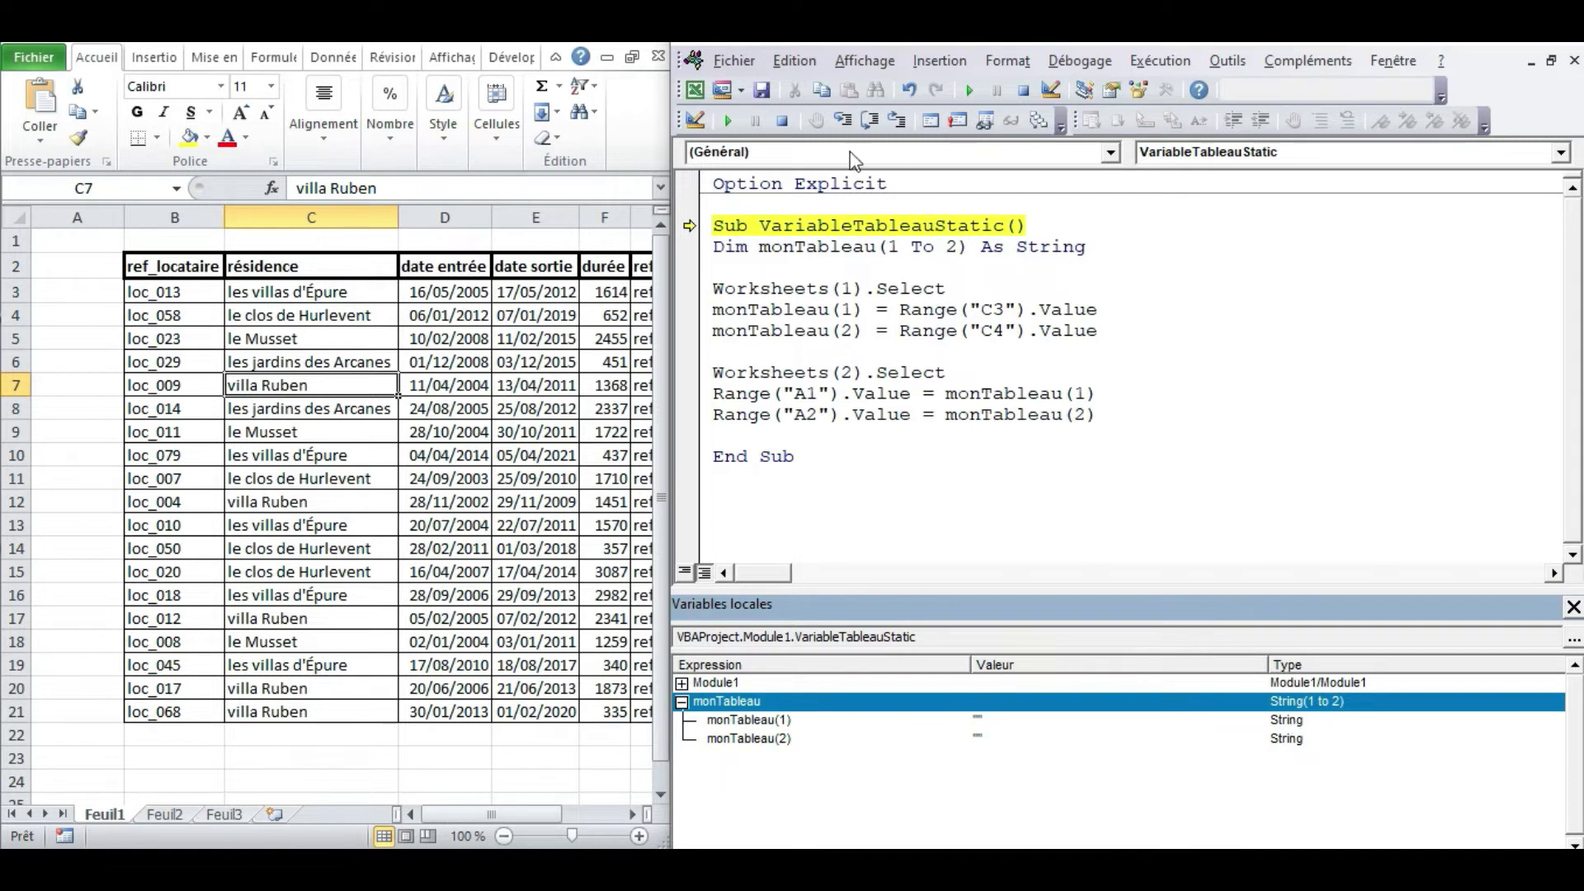
Step: Step line by line until Feuil2's A1 and A2 hold les villas d'Épure and le clos de Hurlevent
{"action": "left_click", "coordinate": [841, 120]}
{"action": "left_click", "coordinate": [841, 120]}
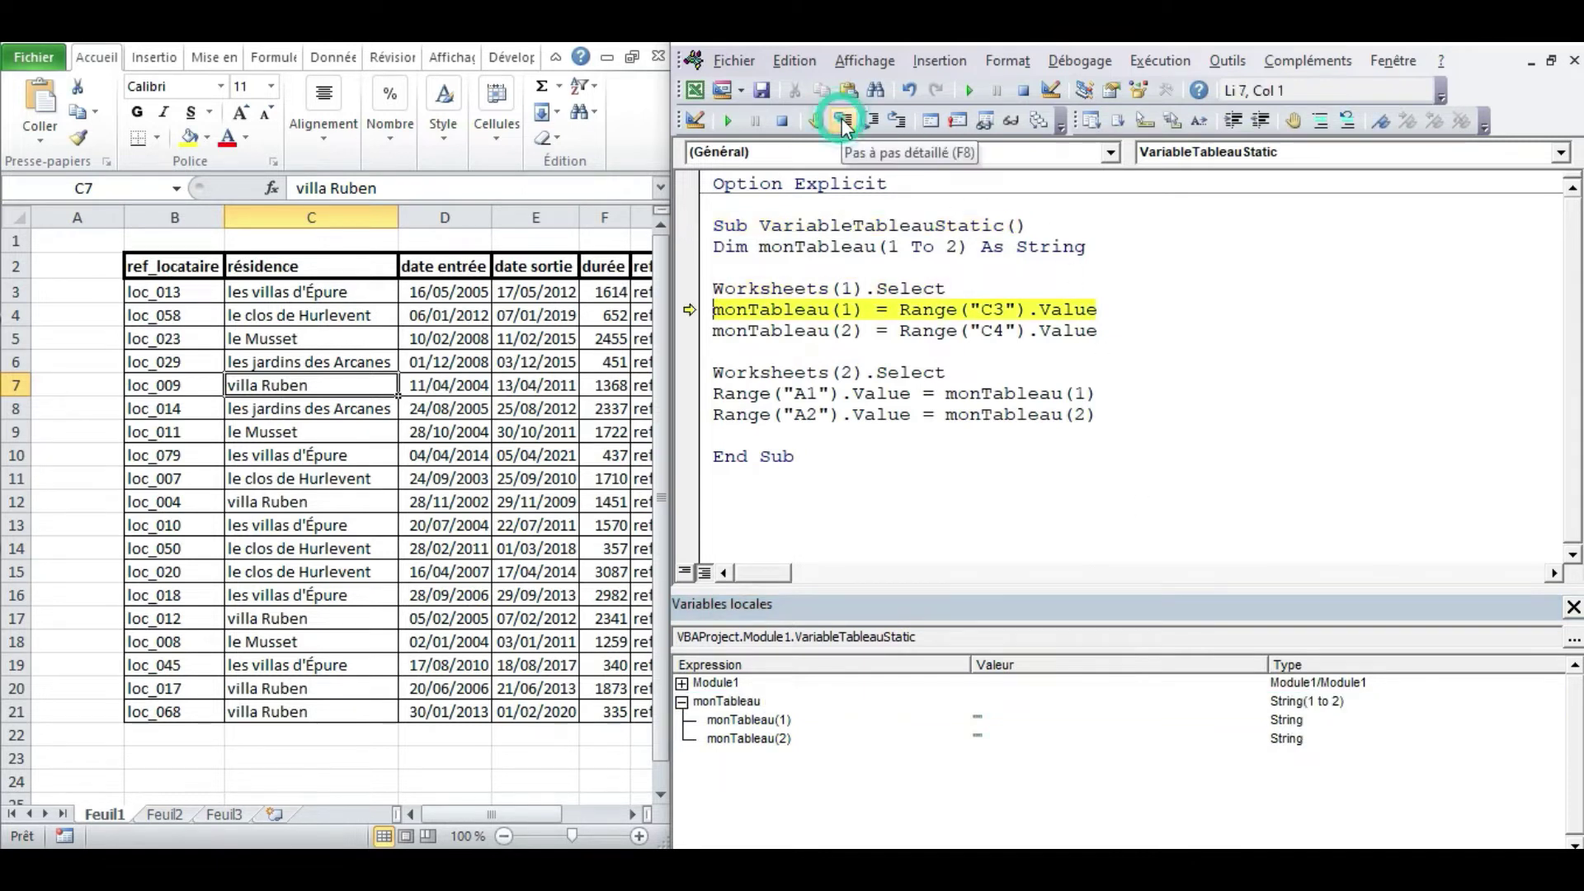
{"action": "left_click", "coordinate": [841, 120]}
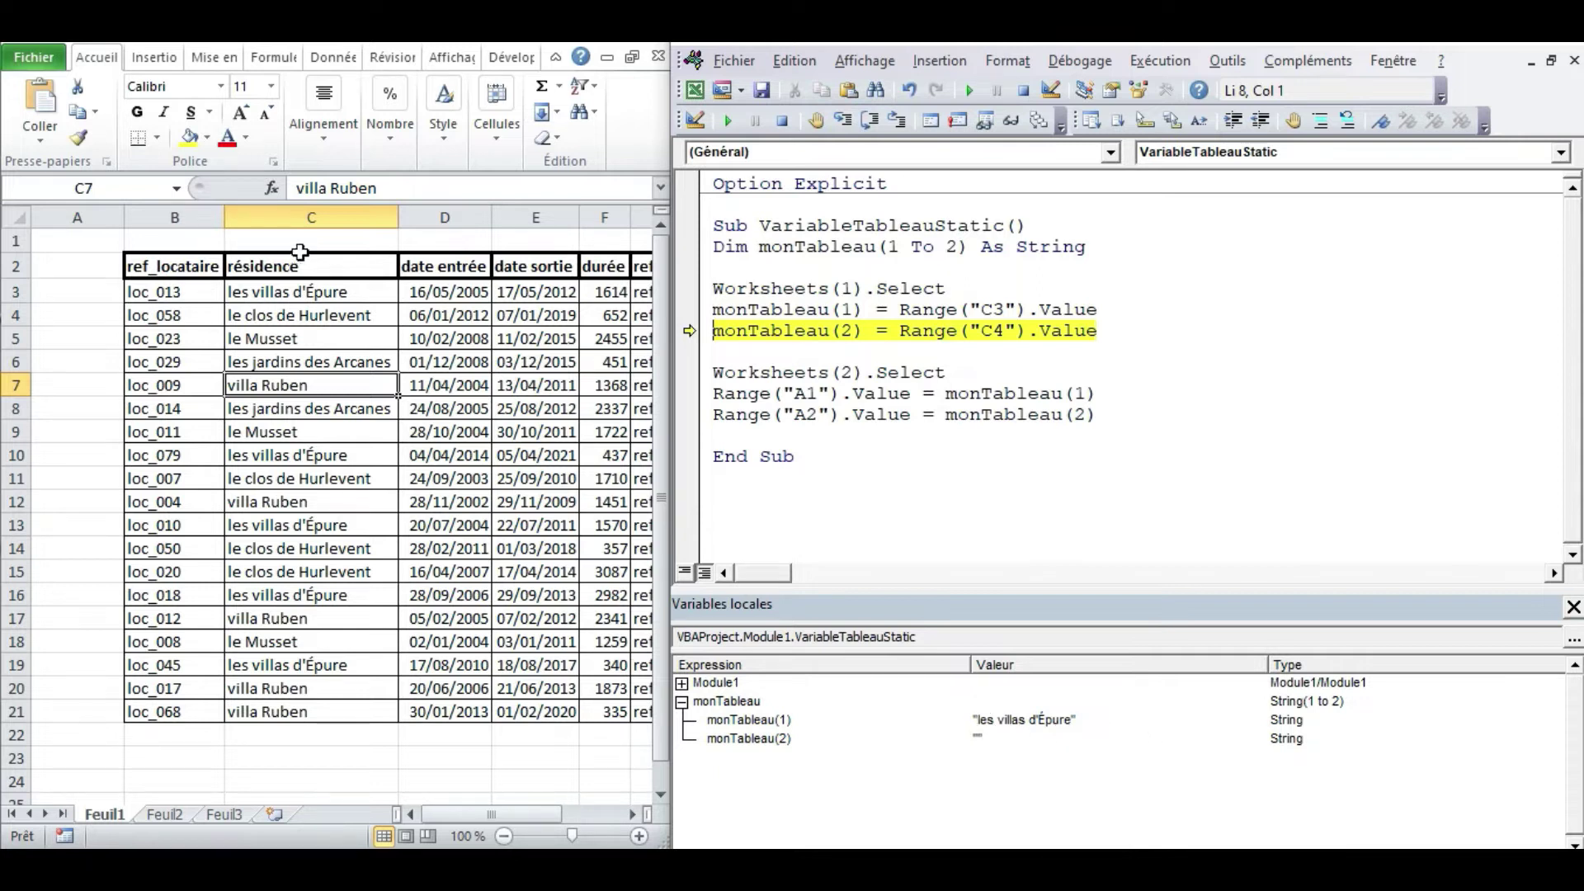
{"action": "left_click", "coordinate": [870, 121]}
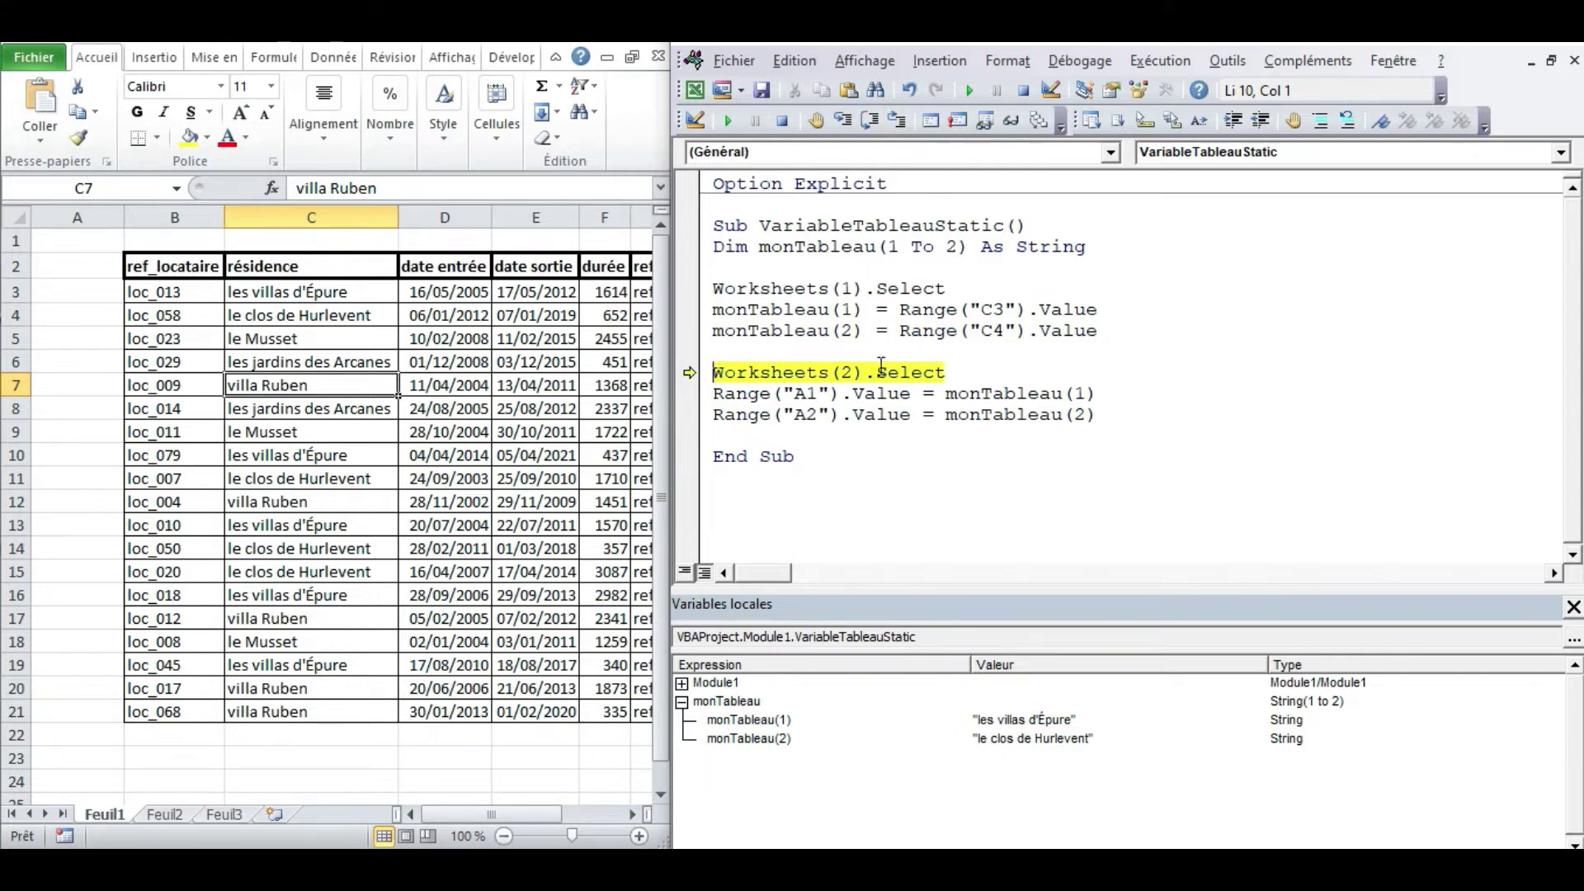
{"action": "left_click", "coordinate": [842, 120]}
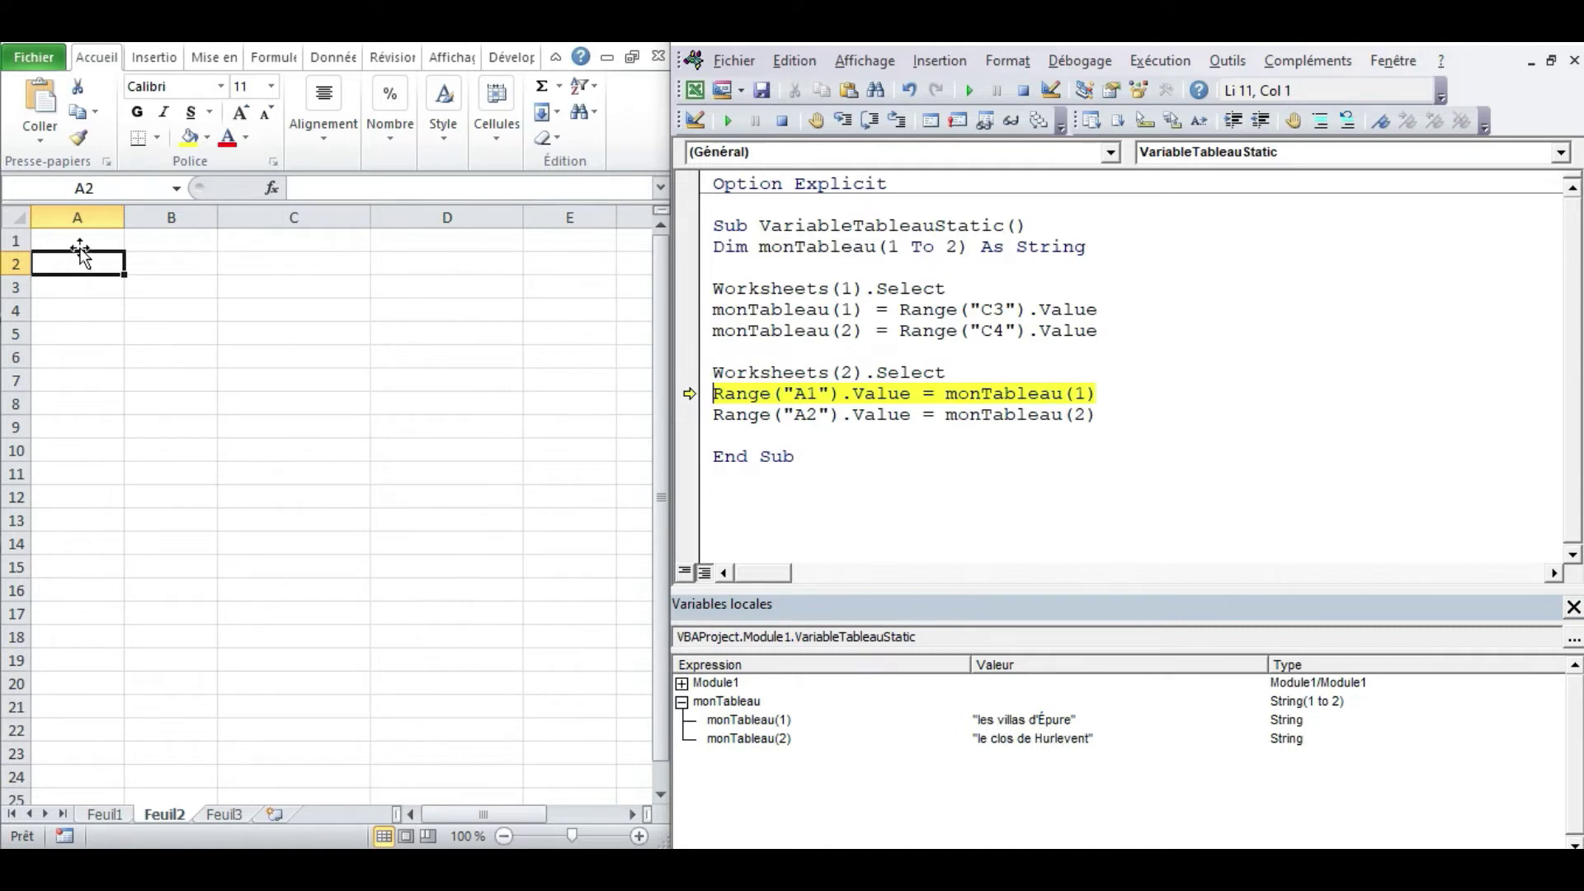
{"action": "left_click", "coordinate": [842, 121]}
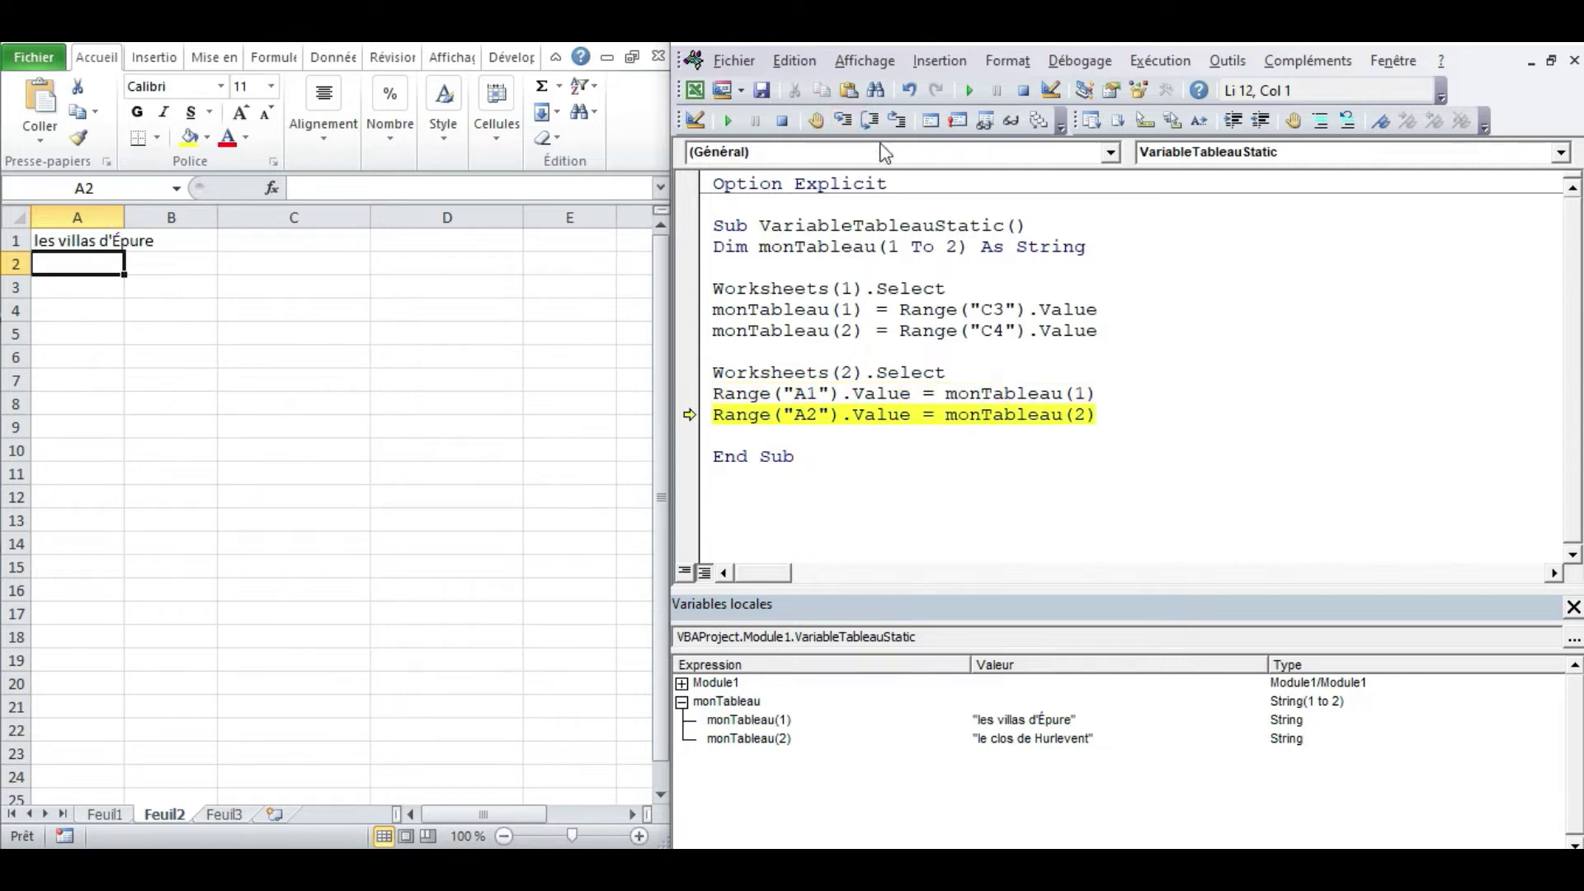
{"action": "left_click", "coordinate": [850, 122]}
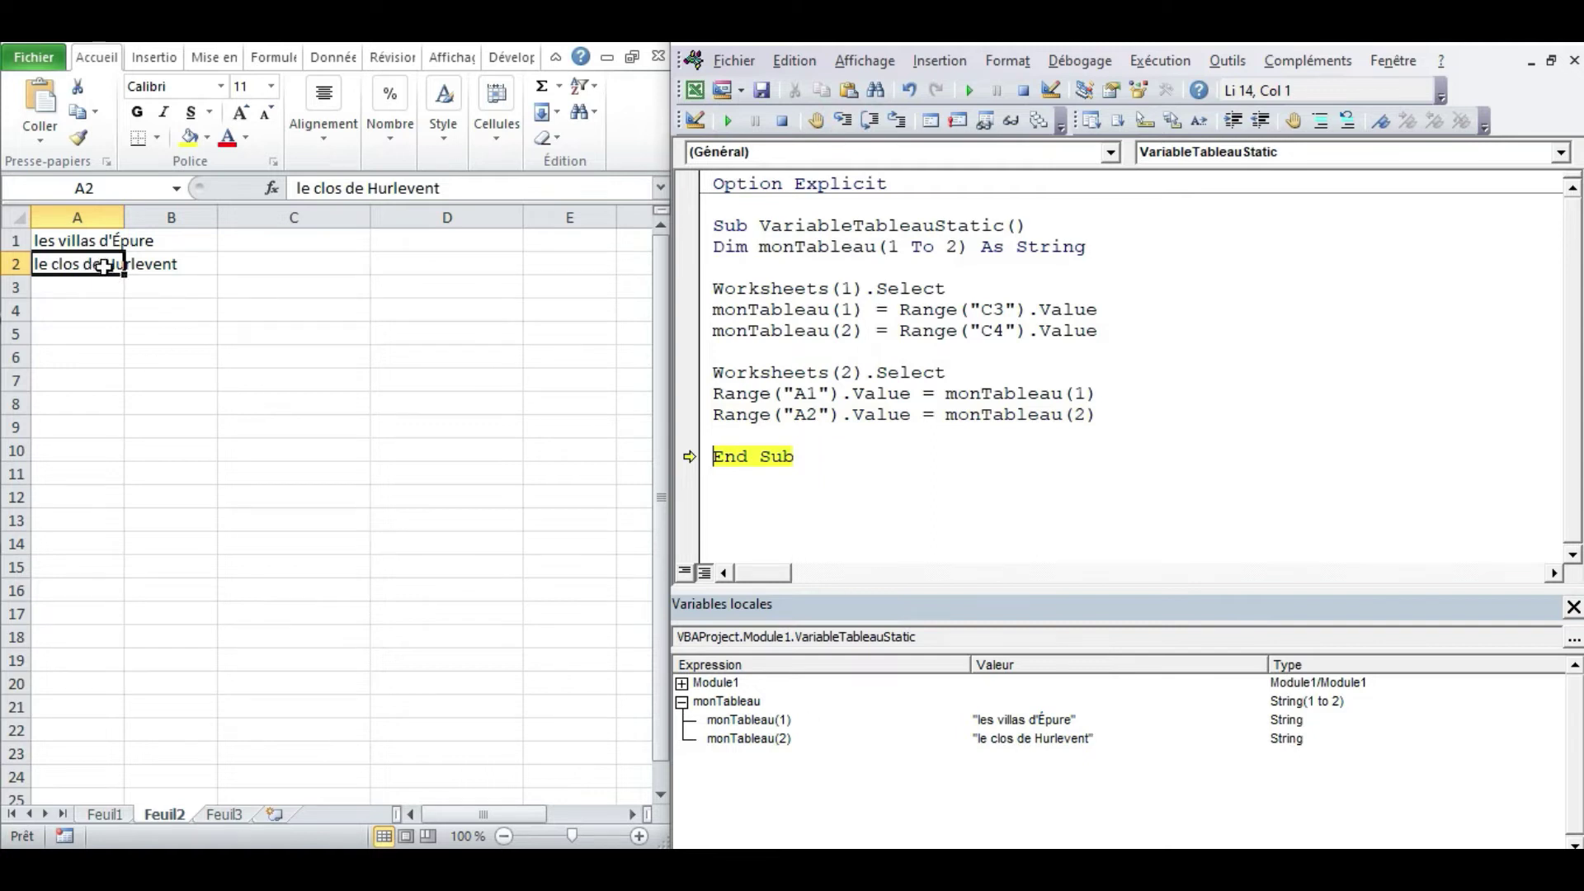
{"action": "key", "text": "F8"}
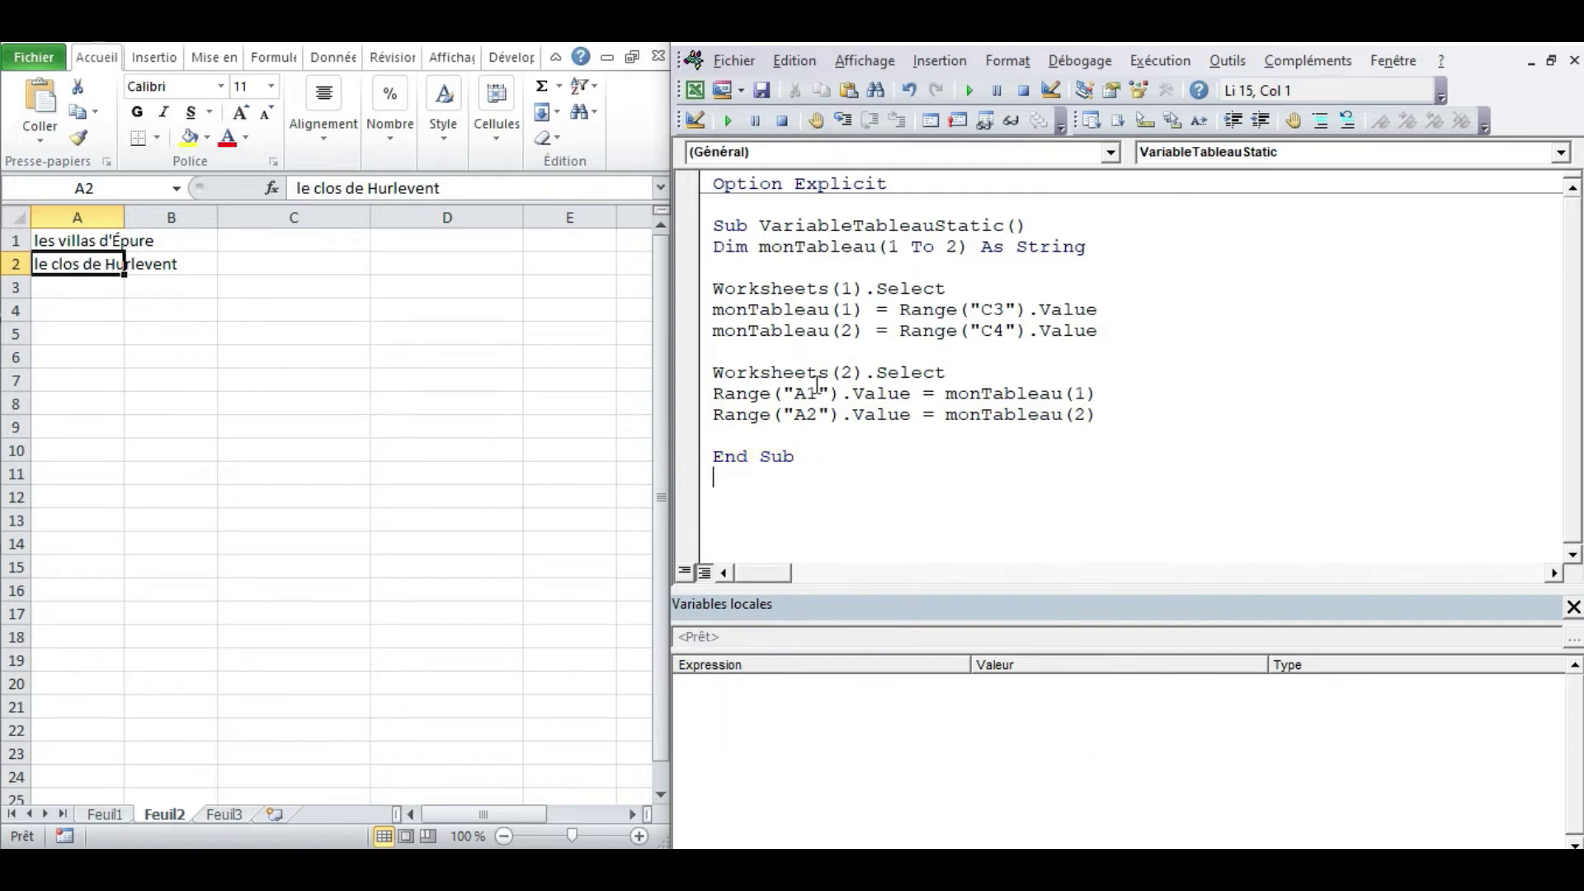
Step: Delete '1 To' so the declaration reads Dim monTableau(2) As String
{"action": "double_click", "coordinate": [825, 251]}
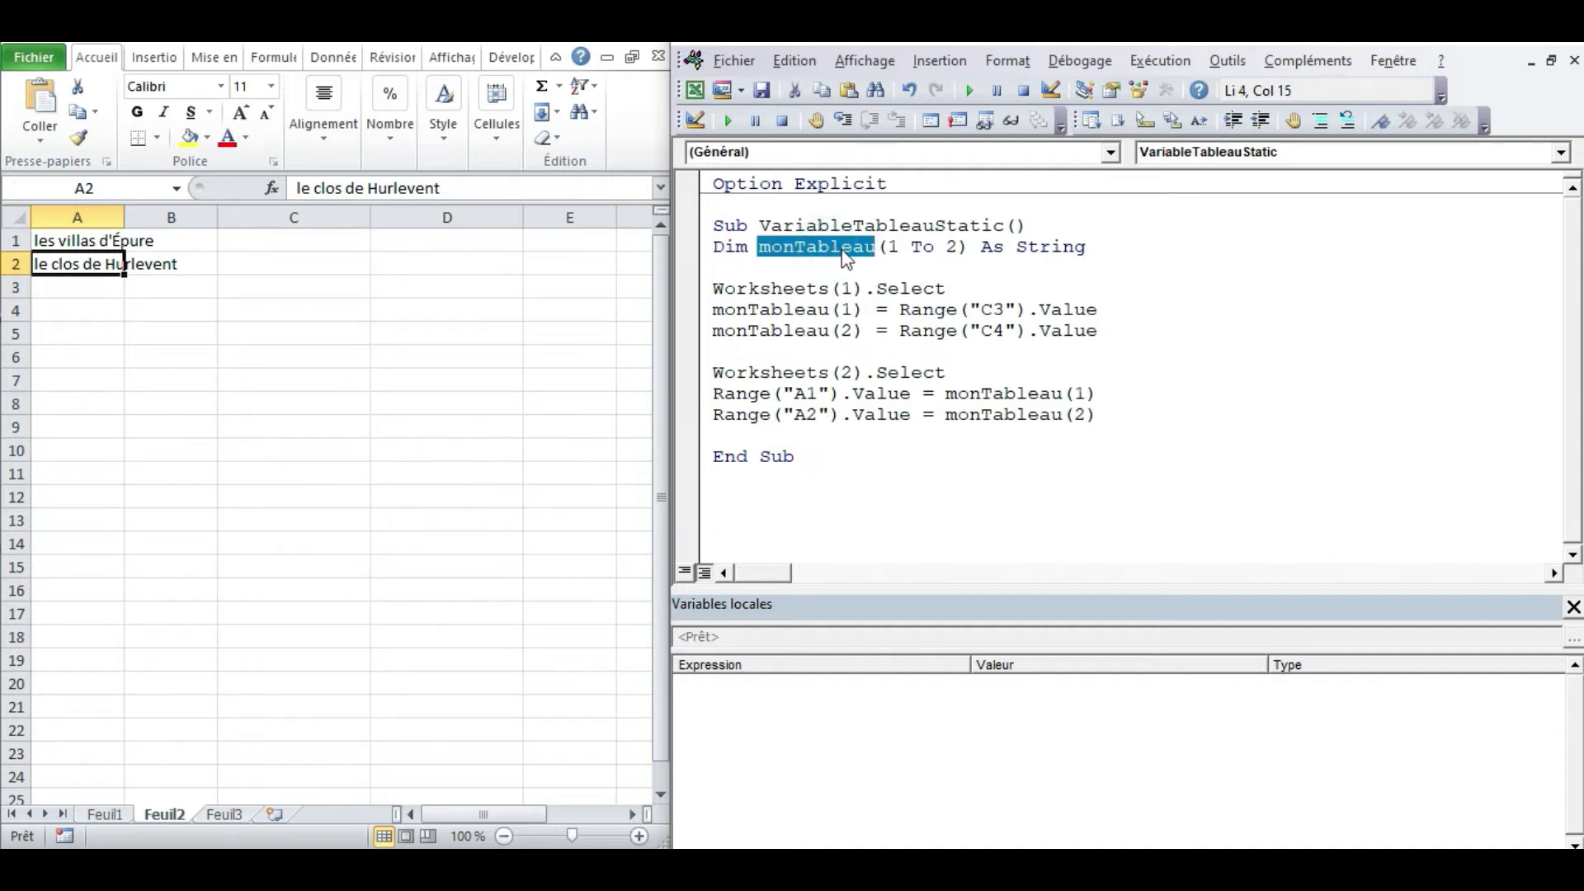
{"action": "left_click_drag", "start_coordinate": [890, 247], "coordinate": [958, 246]}
{"action": "left_click", "coordinate": [950, 248]}
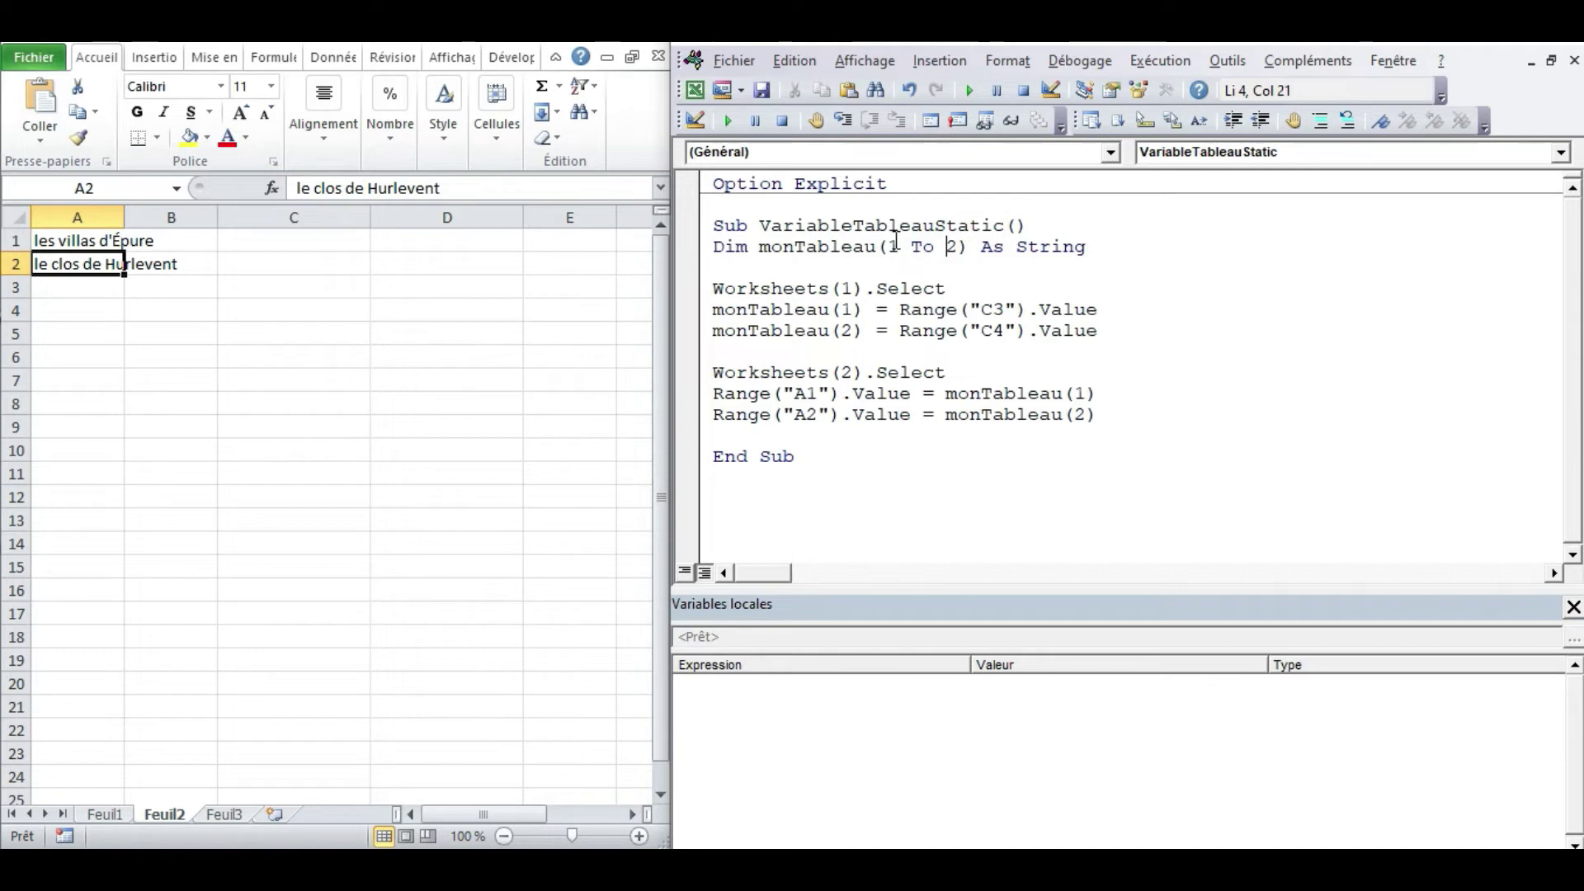
{"action": "double_click", "coordinate": [891, 246]}
{"action": "double_click", "coordinate": [950, 246]}
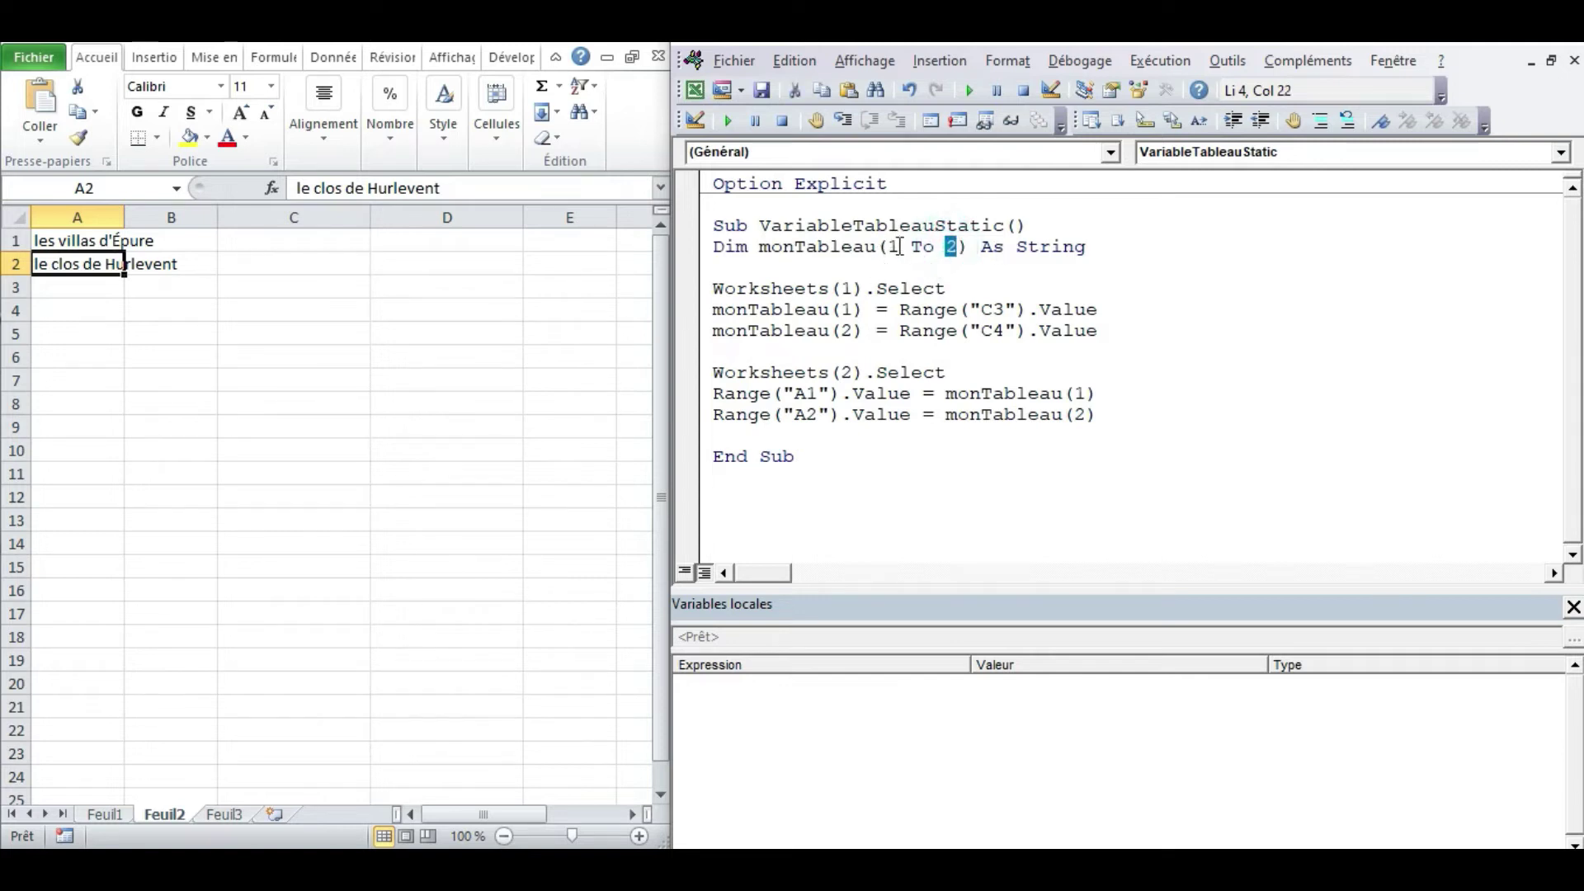
{"action": "left_click", "coordinate": [973, 247]}
{"action": "left_click_drag", "start_coordinate": [899, 245], "coordinate": [931, 245]}
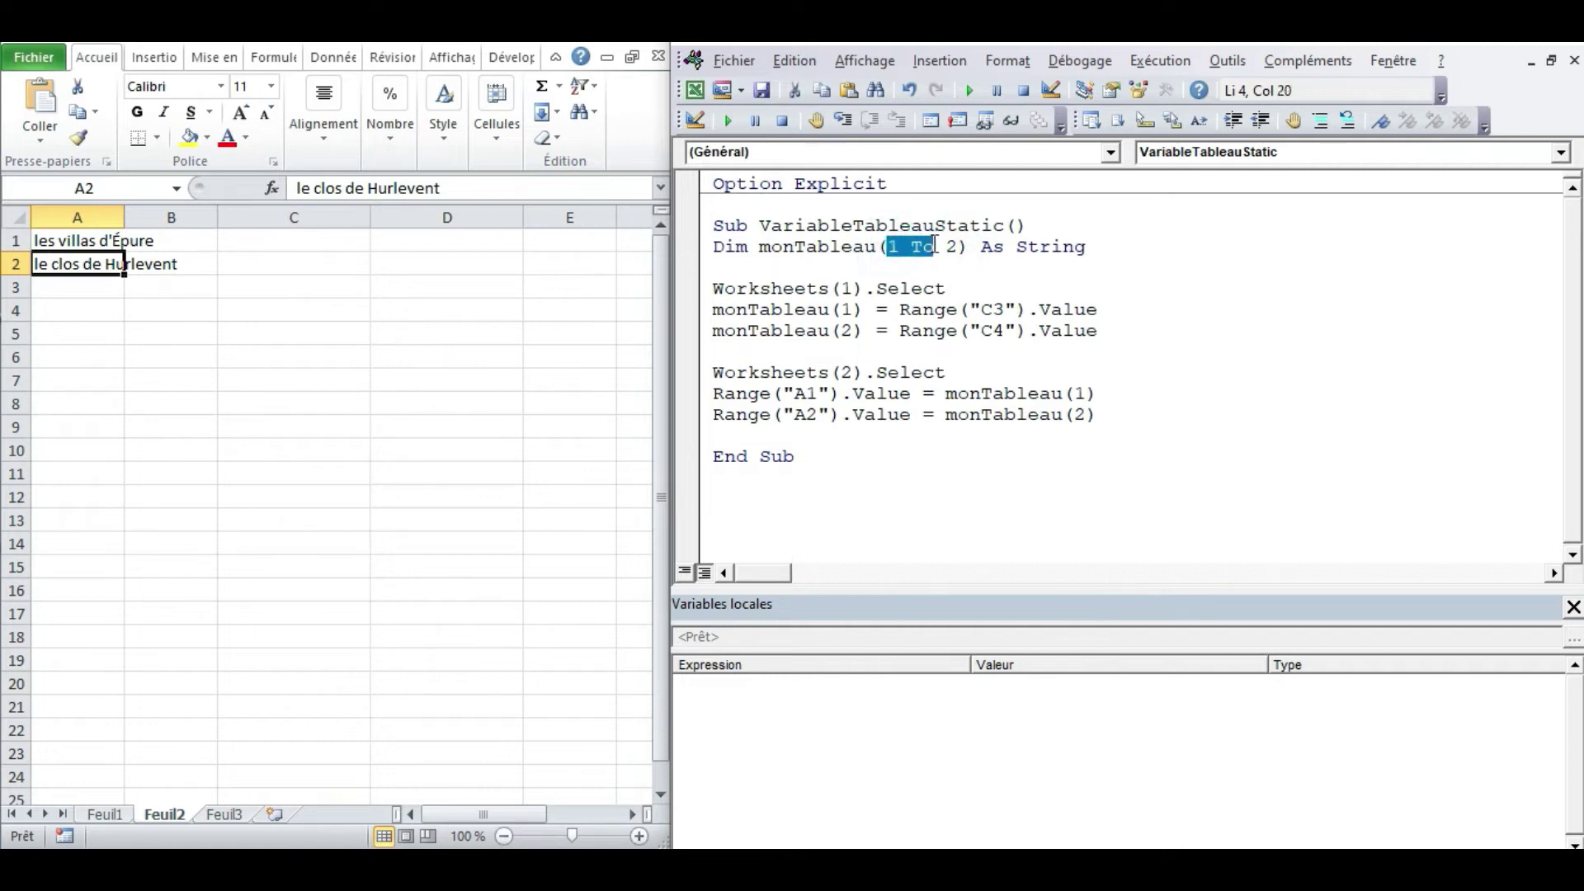
{"action": "key", "text": "Delete"}
{"action": "left_click", "coordinate": [909, 351]}
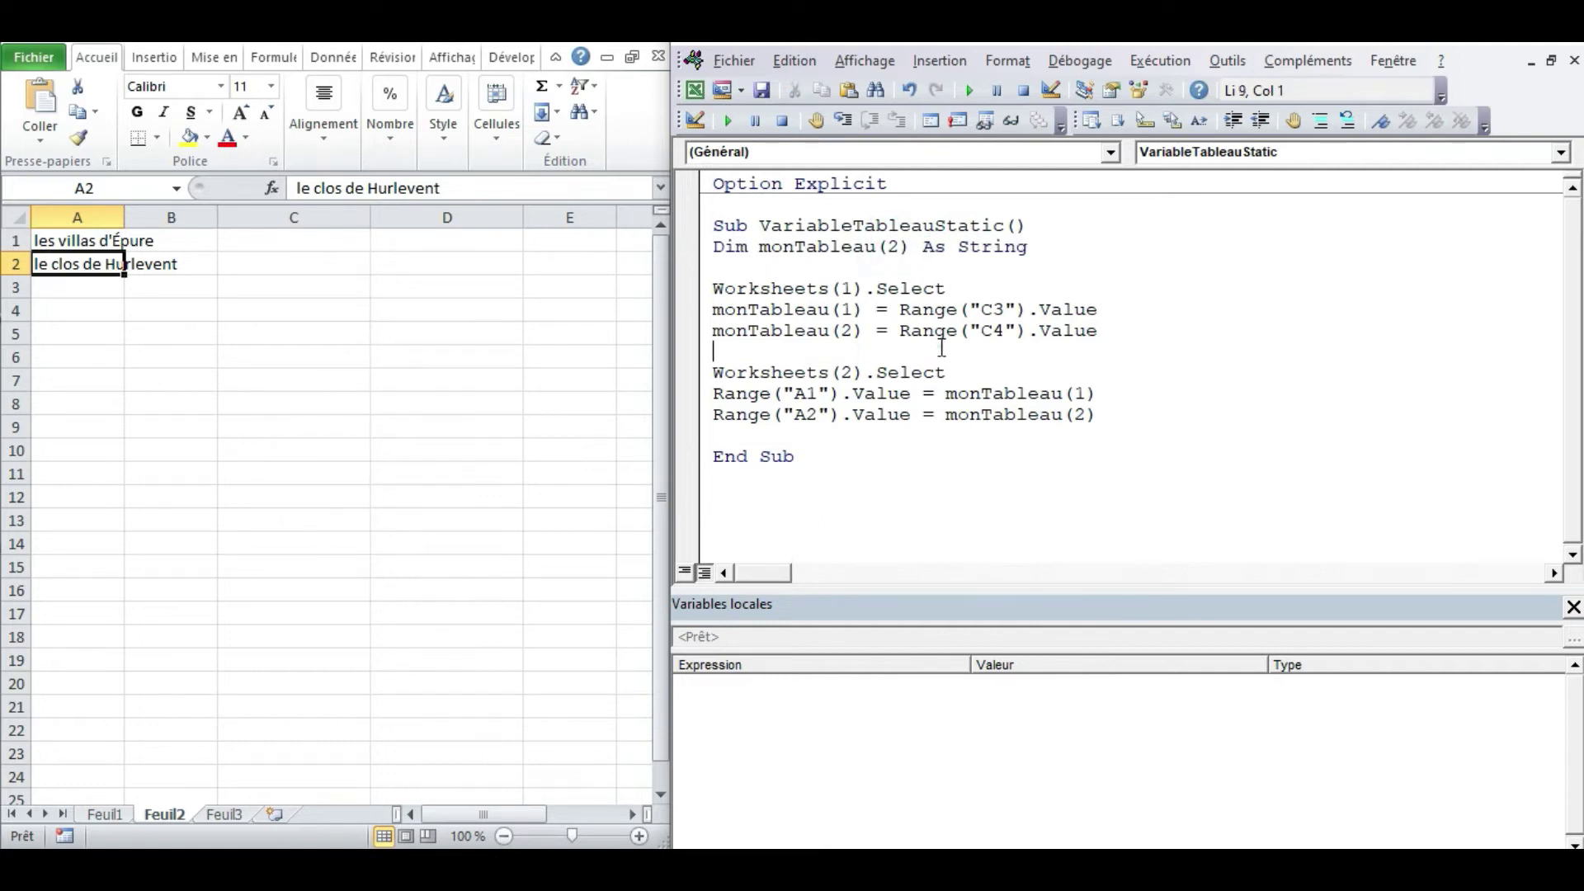
{"action": "left_click", "coordinate": [891, 248]}
{"action": "left_click", "coordinate": [798, 248]}
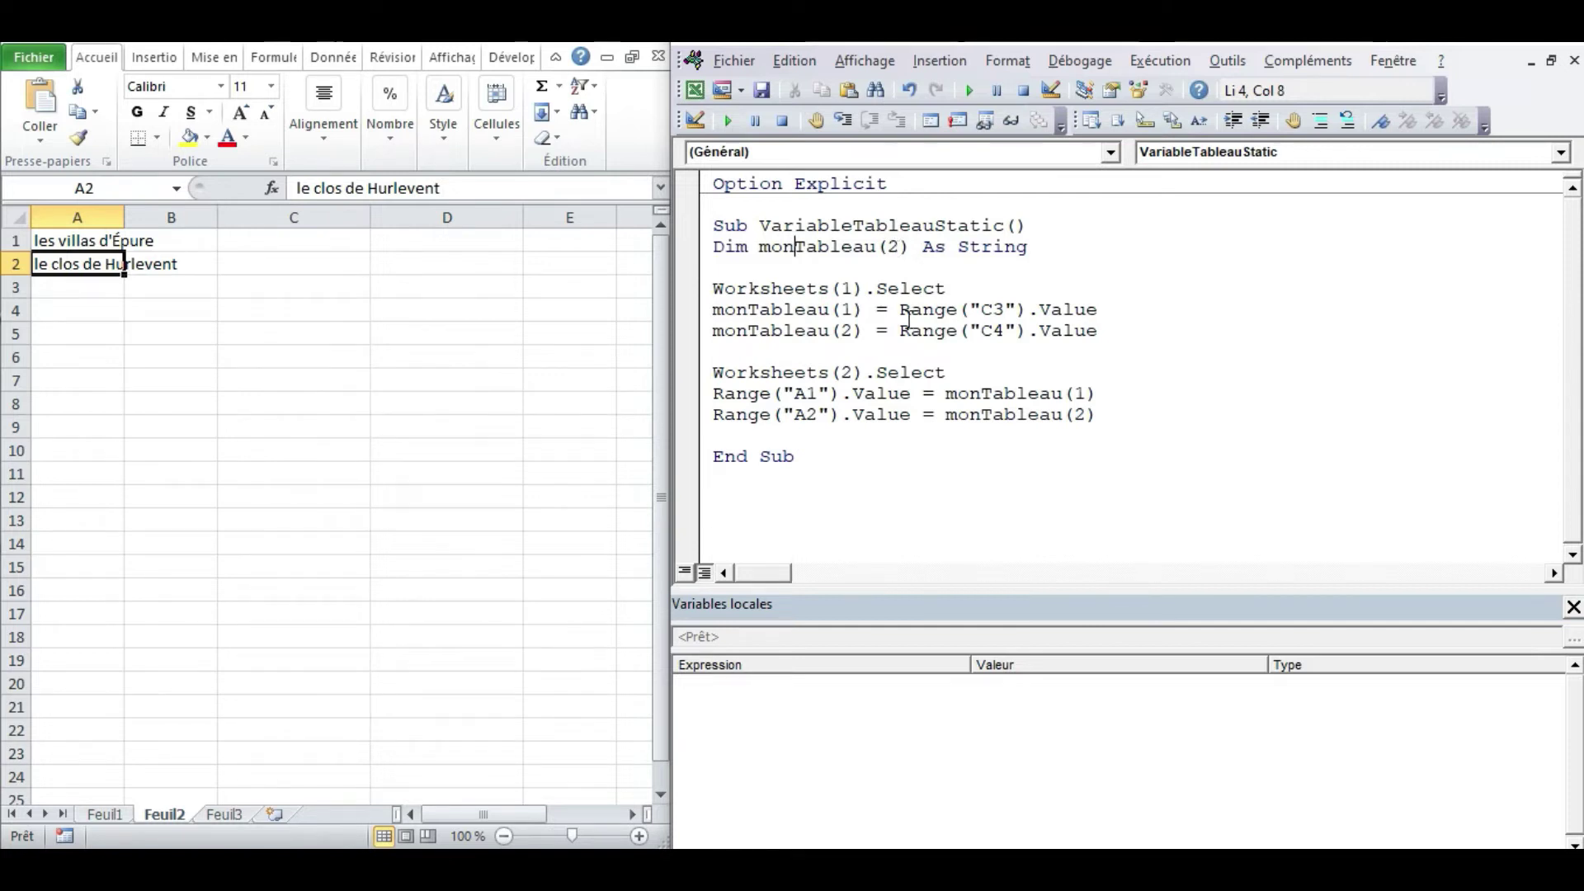
{"action": "left_click", "coordinate": [875, 268]}
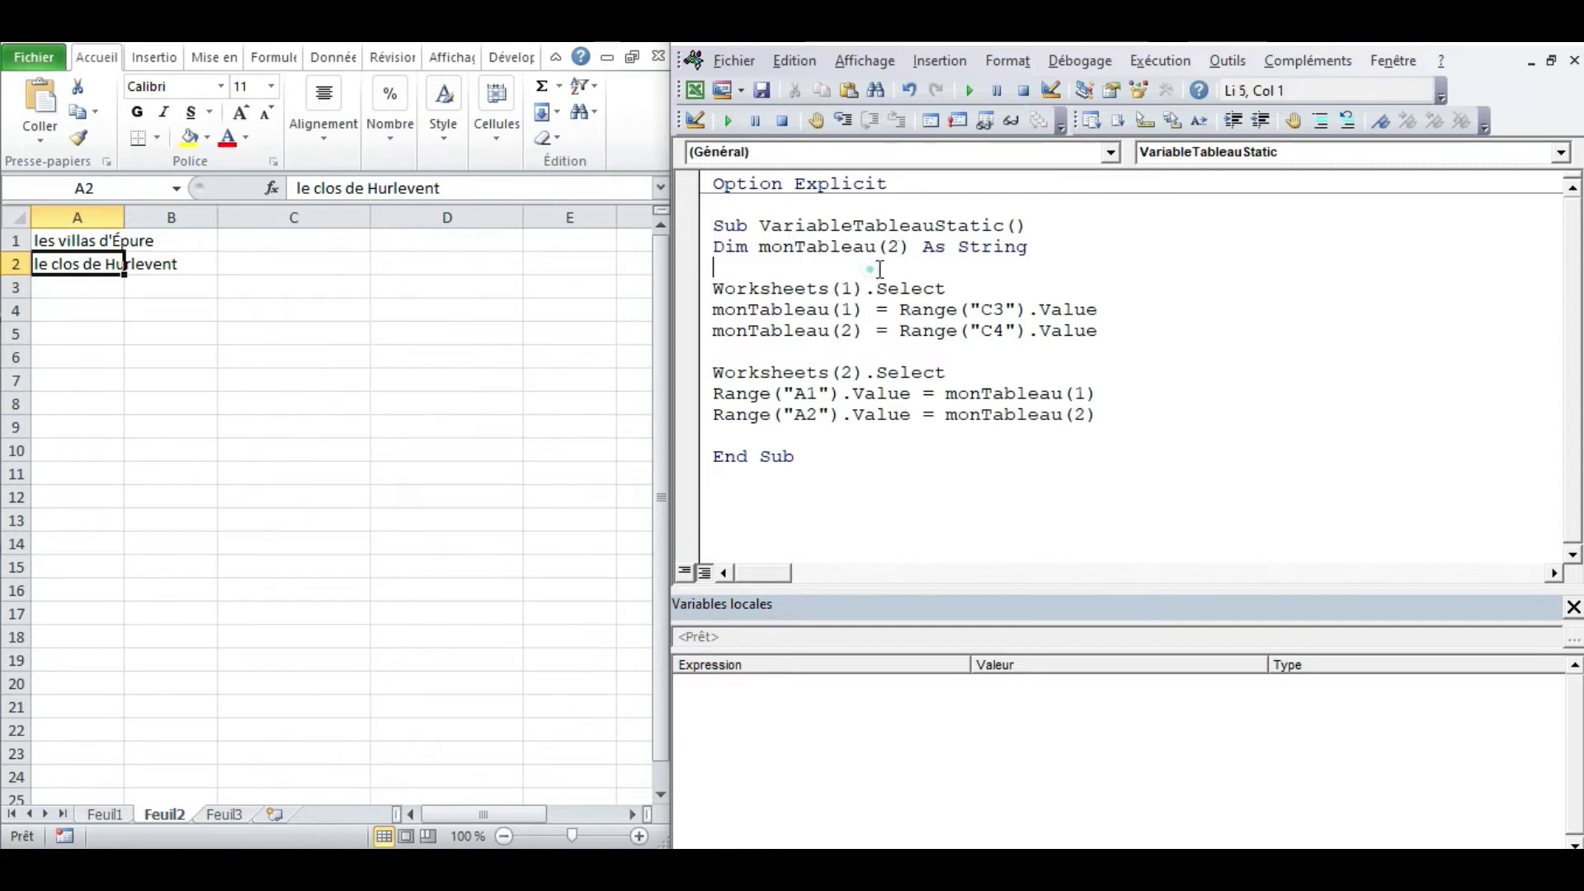
Step: Restart stepping, view monTableau's elements 0 to 2, and select the declared upper bound 2
{"action": "left_click", "coordinate": [843, 119]}
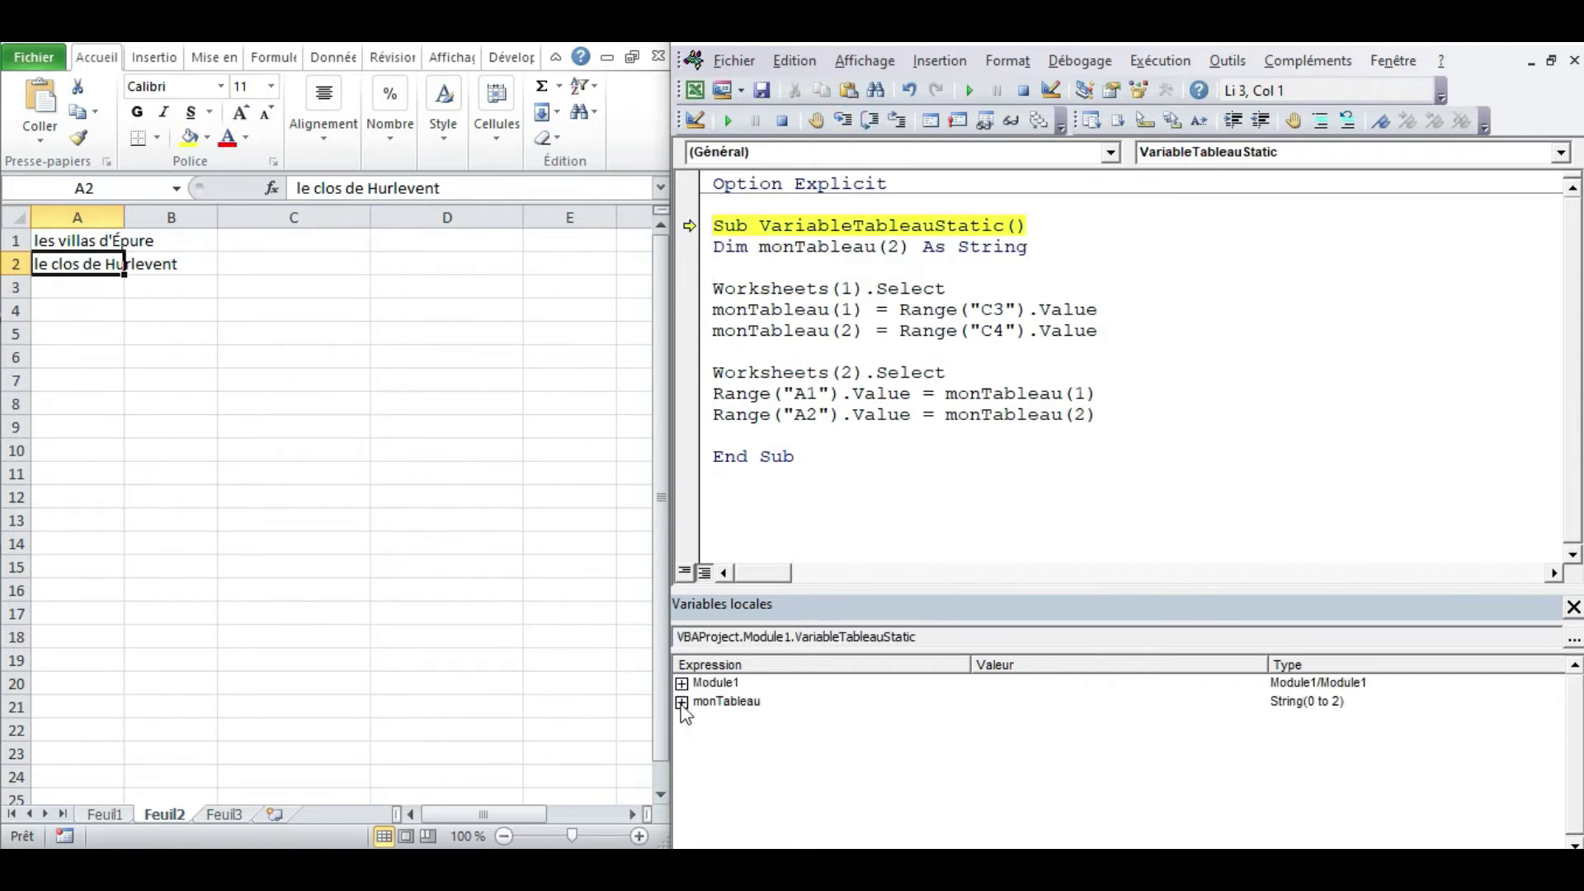
{"action": "left_click", "coordinate": [682, 702]}
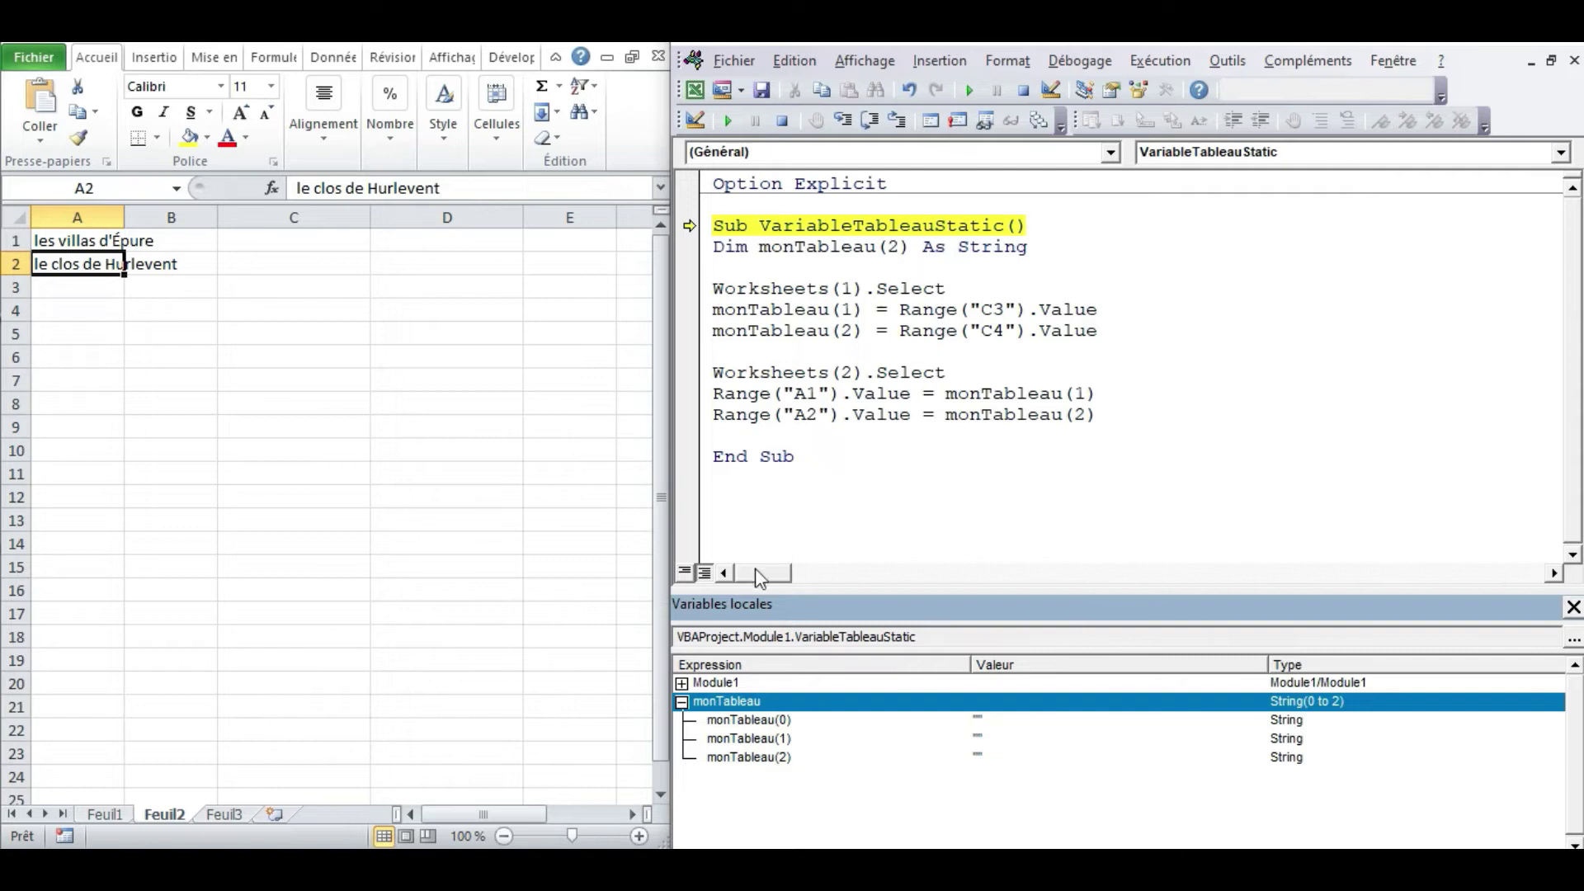
{"action": "double_click", "coordinate": [891, 247]}
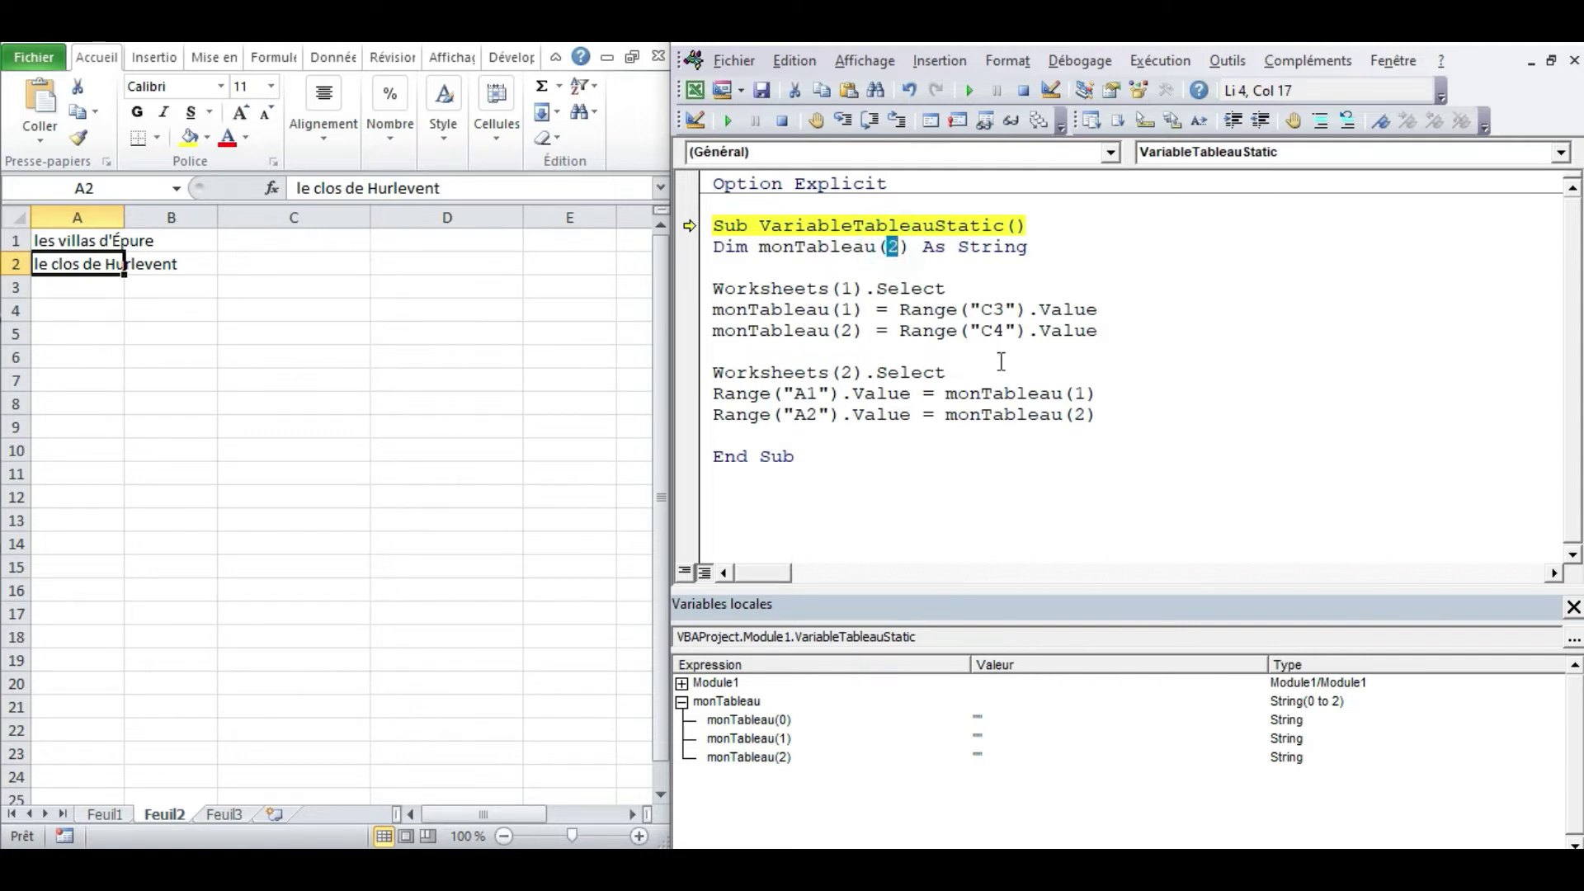
Step: Change the bound to 1, confirm the reset, and restart stepping to see monTableau(0 to 1)
{"action": "type", "text": "1"}
{"action": "left_click", "coordinate": [972, 309]}
{"action": "left_click", "coordinate": [759, 524]}
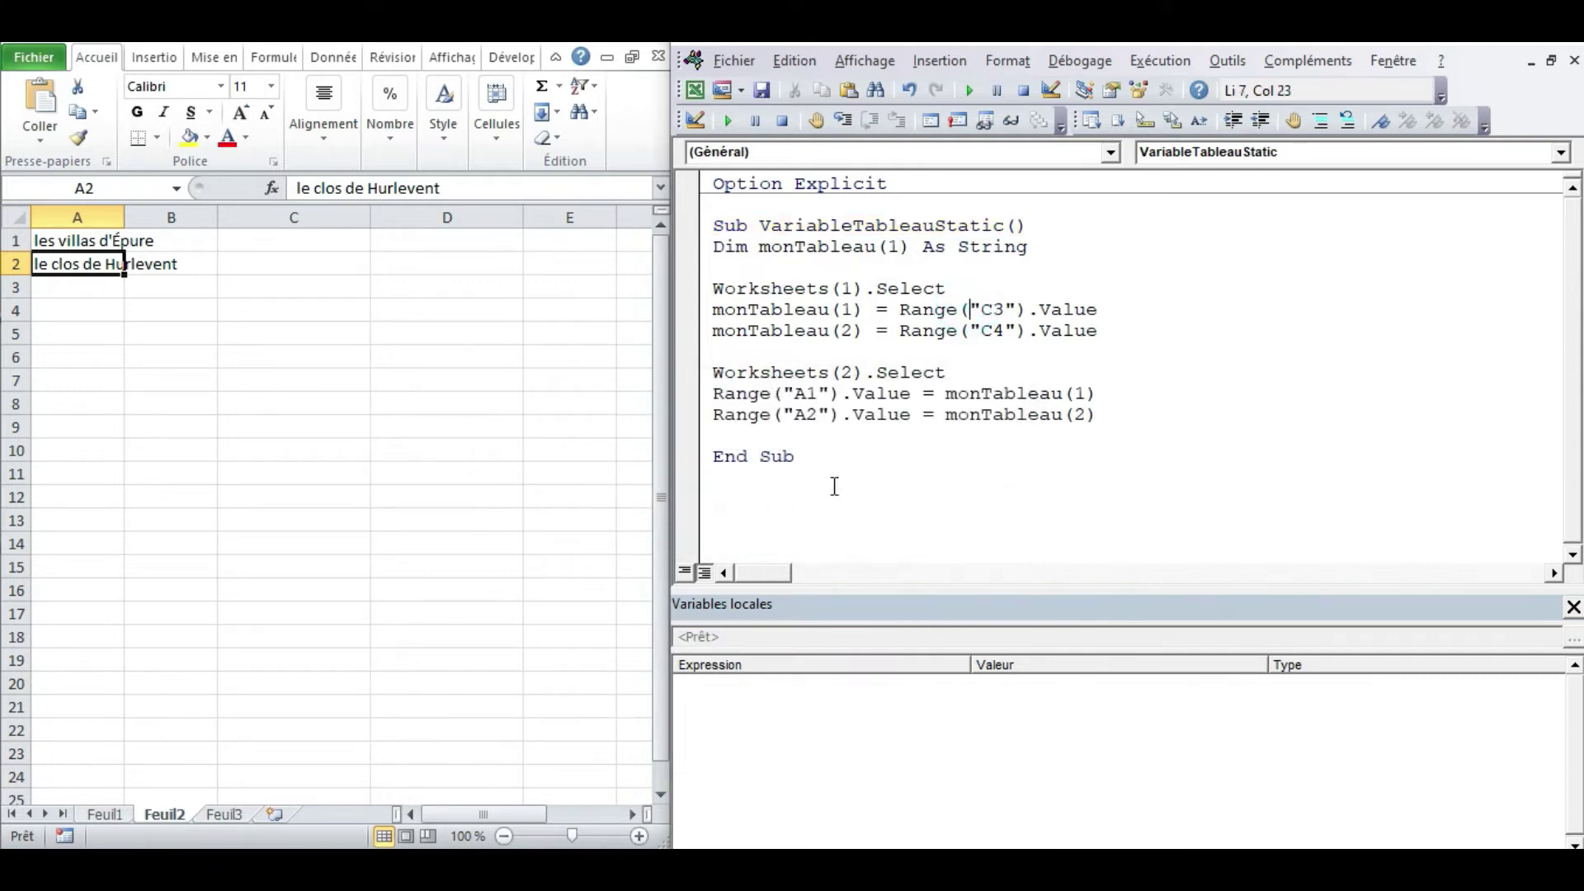
{"action": "left_click", "coordinate": [937, 329]}
{"action": "left_click", "coordinate": [845, 119]}
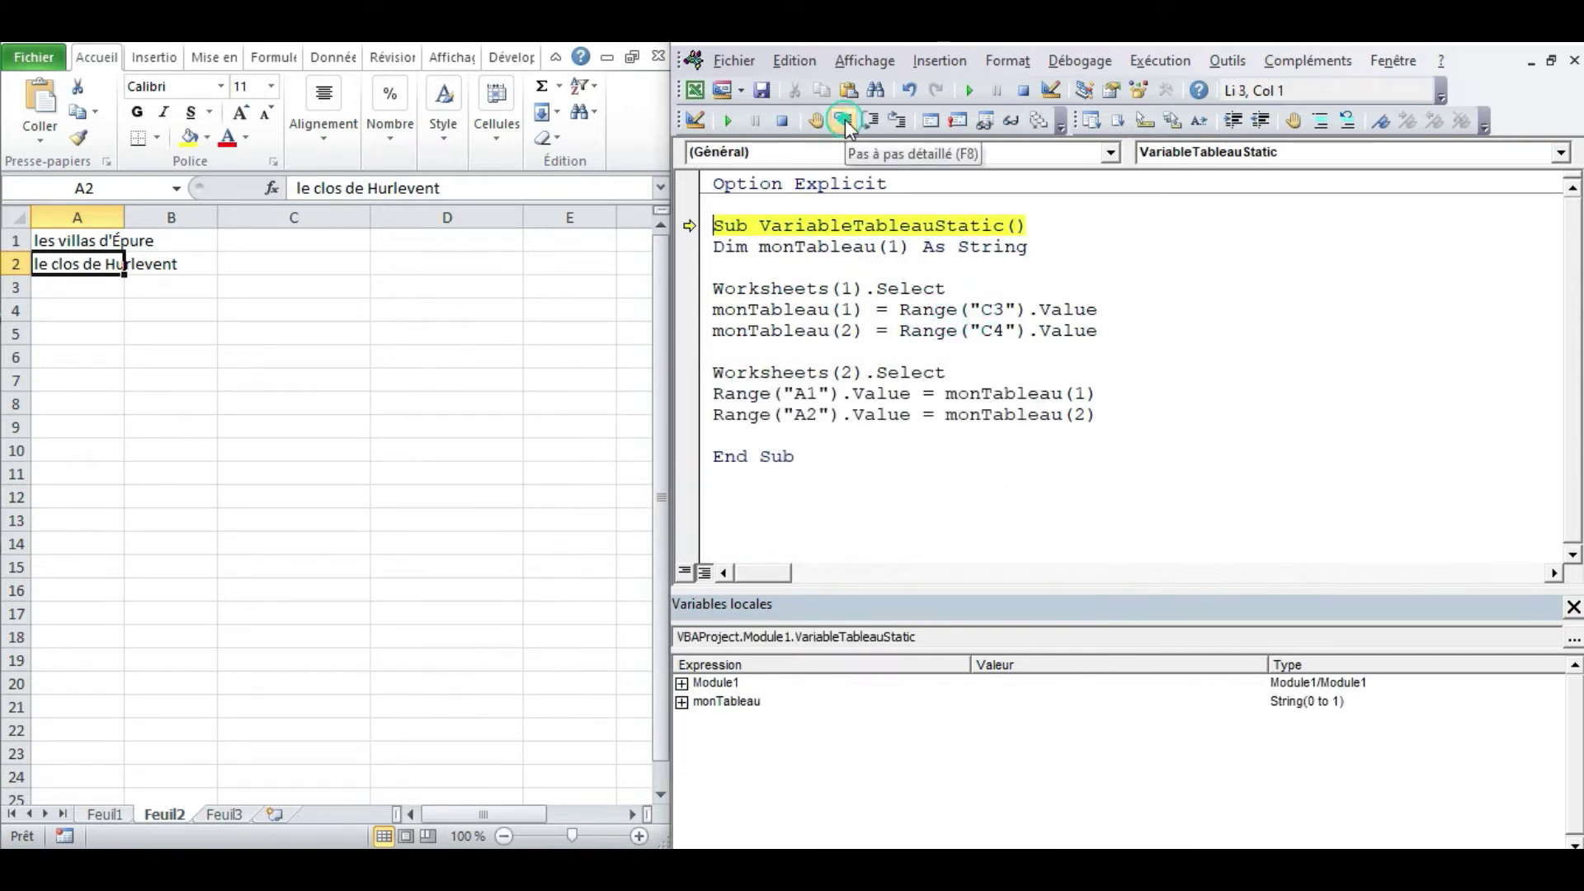
{"action": "left_click", "coordinate": [682, 702]}
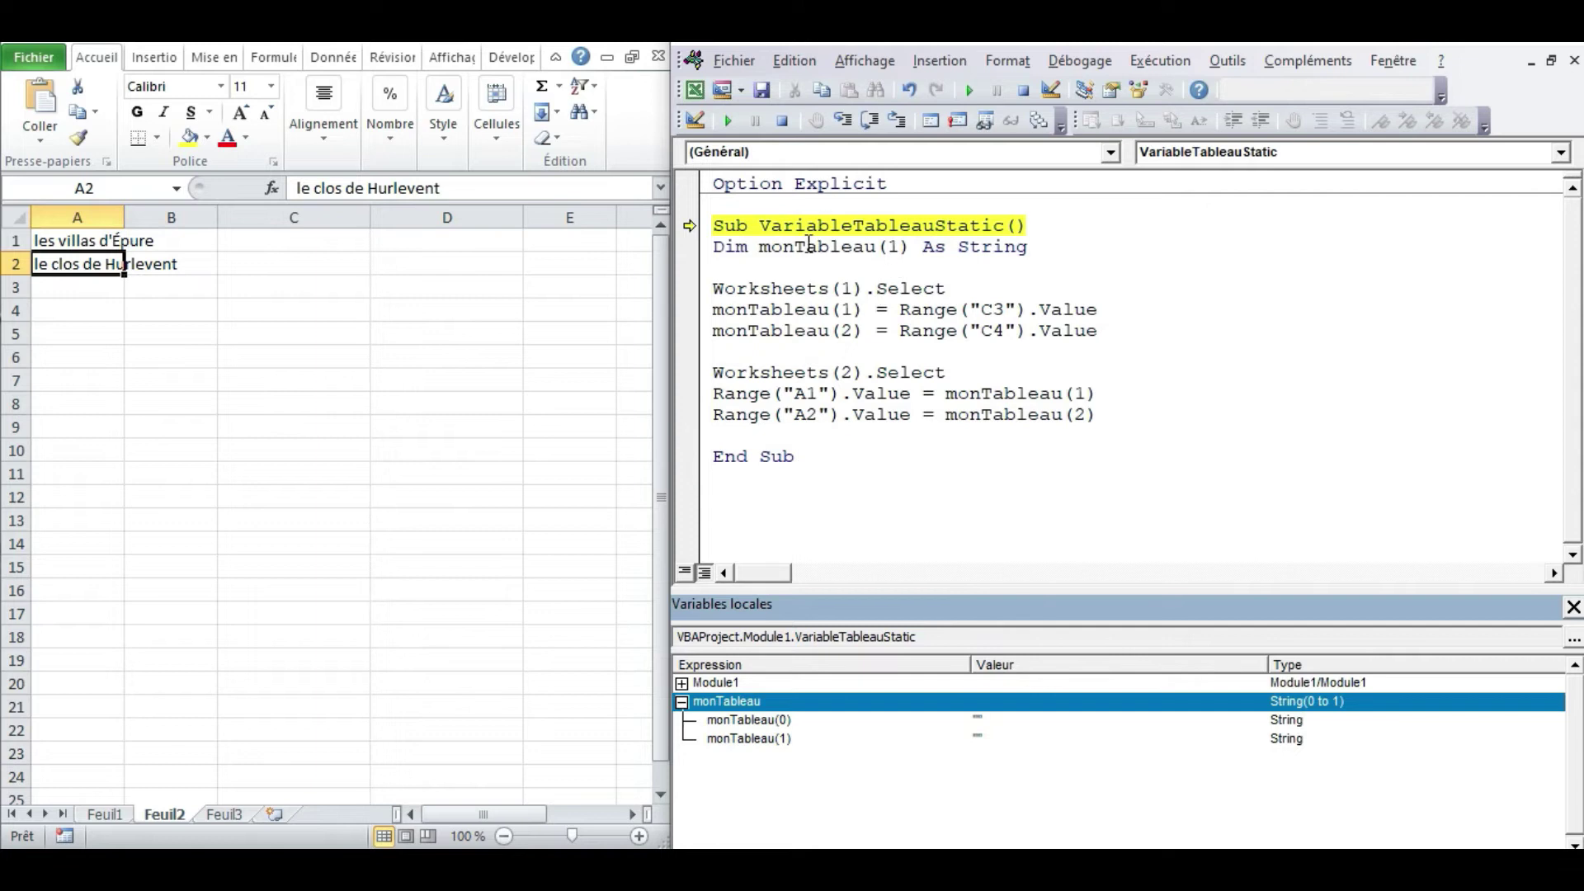
{"action": "left_click", "coordinate": [783, 204]}
Step: Add an Option Base 0 line above the macro and confirm the project reset
{"action": "type", "text": "option"}
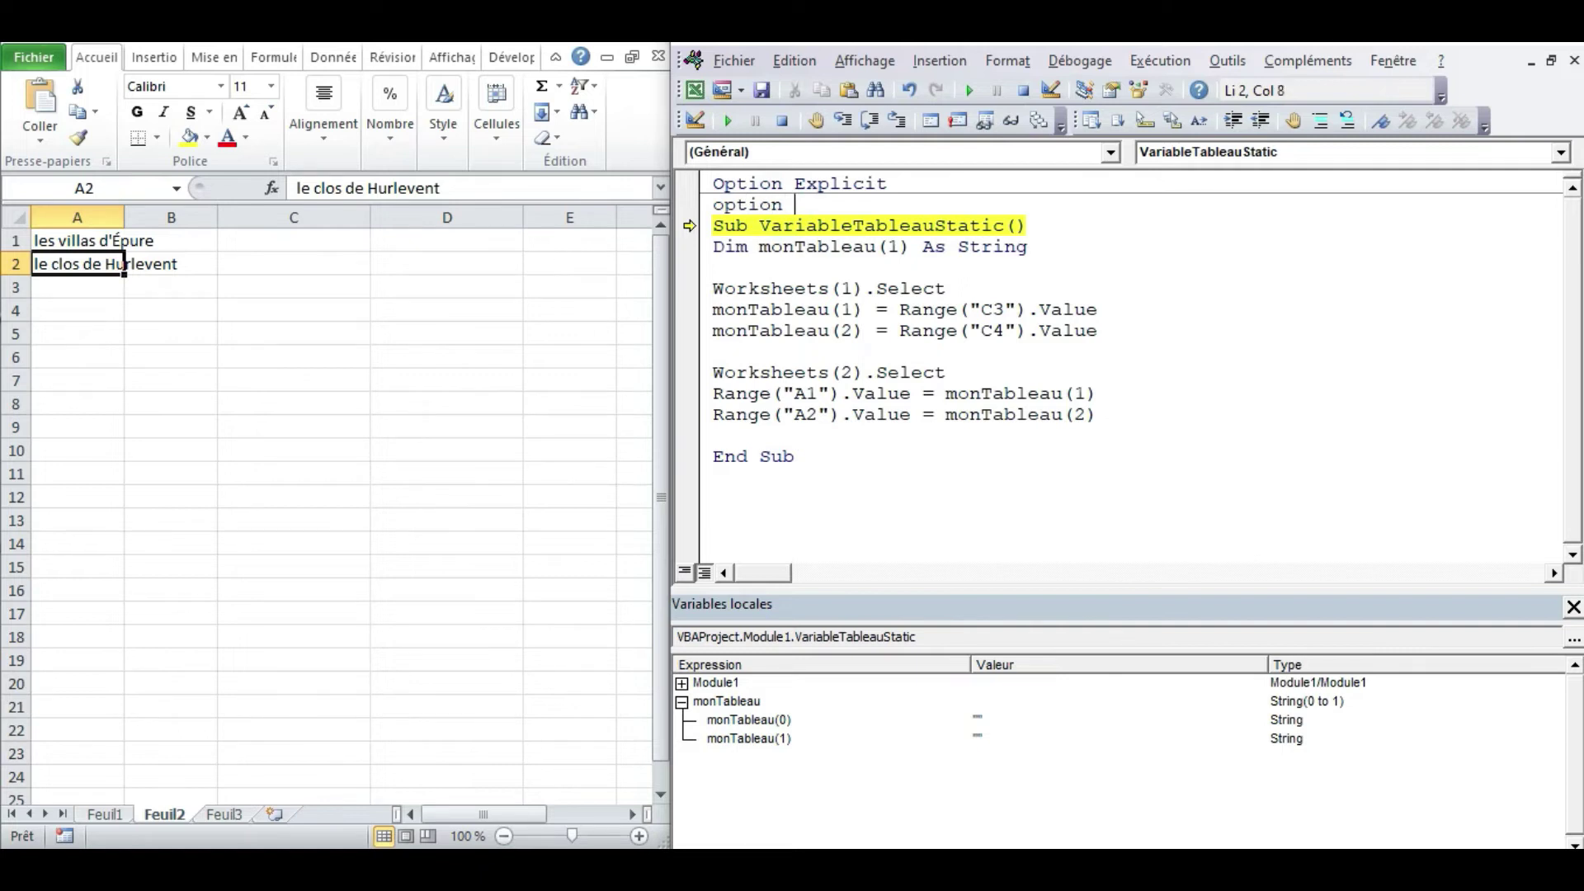
{"action": "type", "text": "ase"}
{"action": "left_click", "coordinate": [978, 364]}
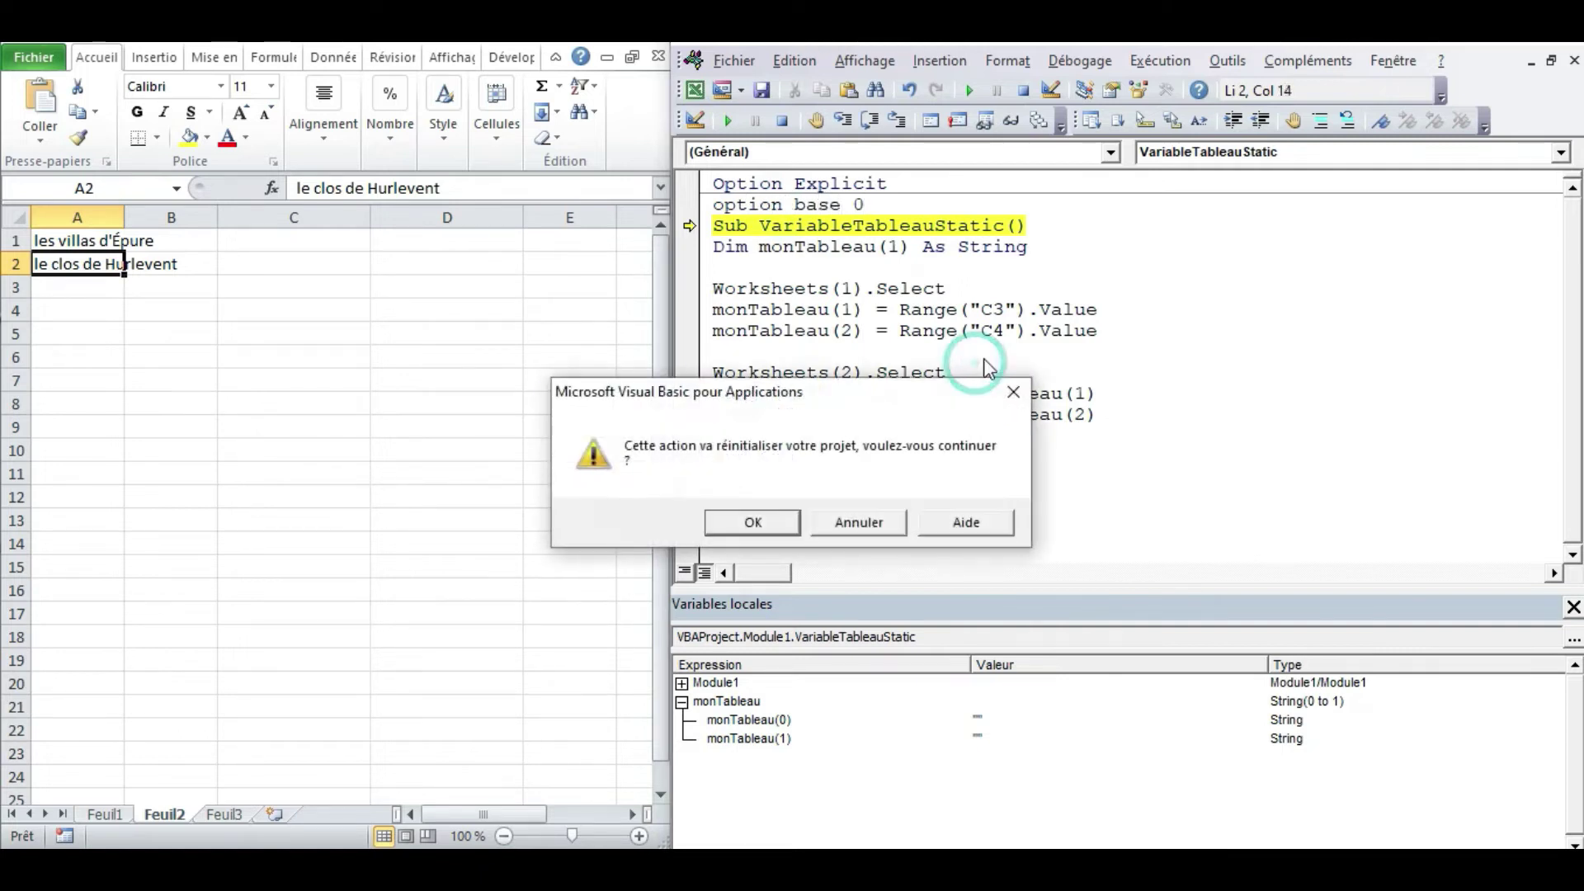
{"action": "left_click", "coordinate": [755, 523]}
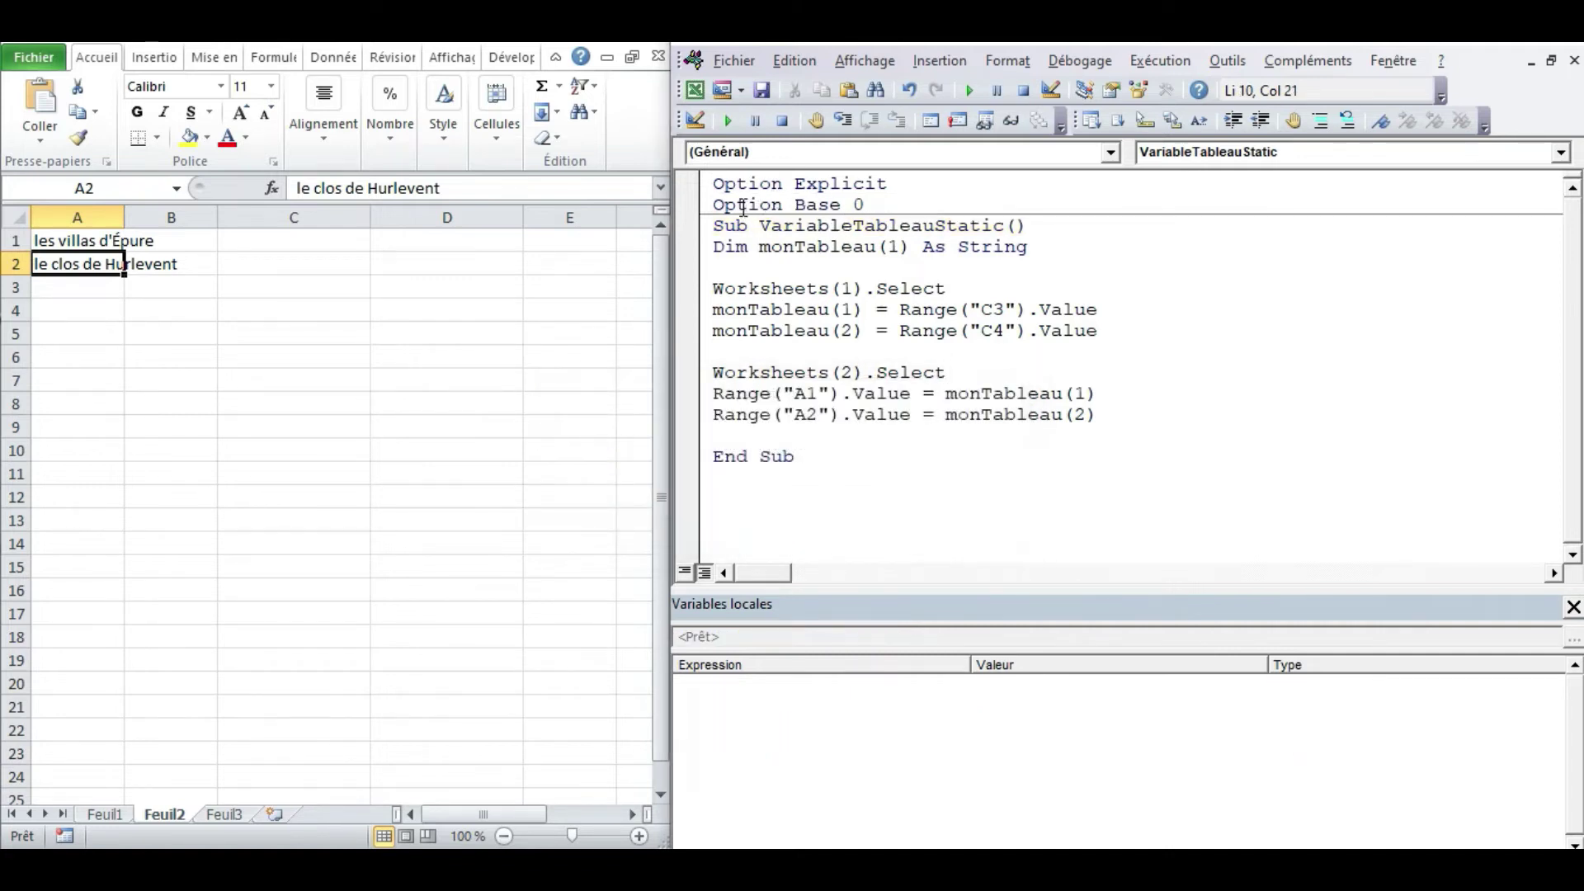
Step: Comment out the Option Base 0 line with a leading apostrophe
{"action": "left_click_drag", "start_coordinate": [743, 207], "coordinate": [841, 207]}
{"action": "left_click", "coordinate": [907, 288]}
{"action": "left_click_drag", "start_coordinate": [715, 207], "coordinate": [854, 206]}
{"action": "left_click", "coordinate": [934, 330]}
{"action": "left_click_drag", "start_coordinate": [714, 206], "coordinate": [841, 206]}
{"action": "left_click", "coordinate": [716, 207]}
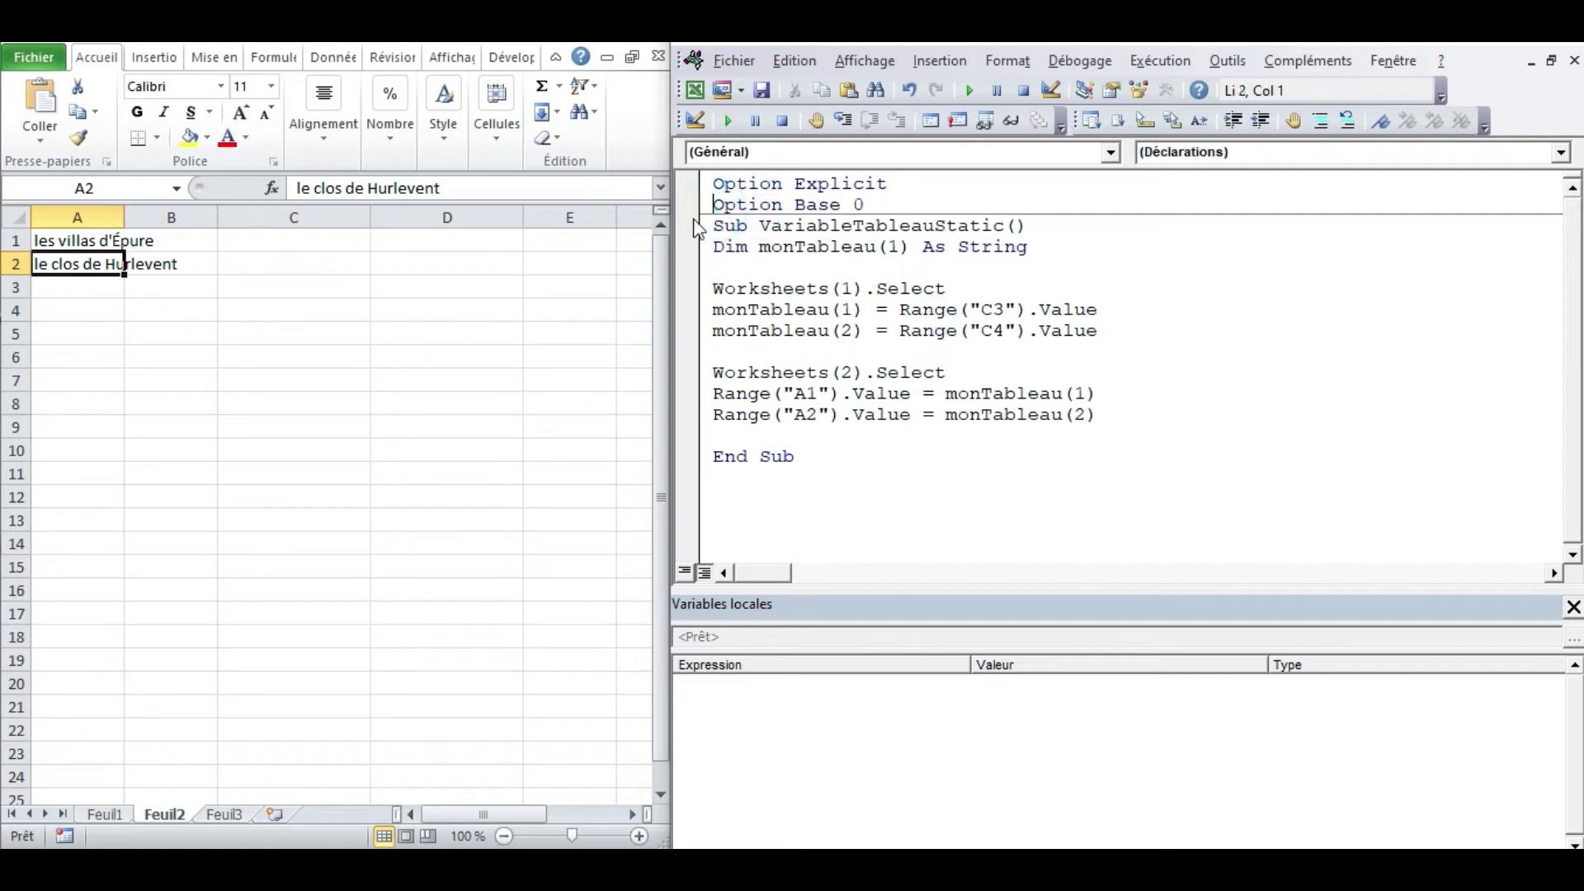
{"action": "type", "text": "'"}
{"action": "left_click", "coordinate": [856, 267]}
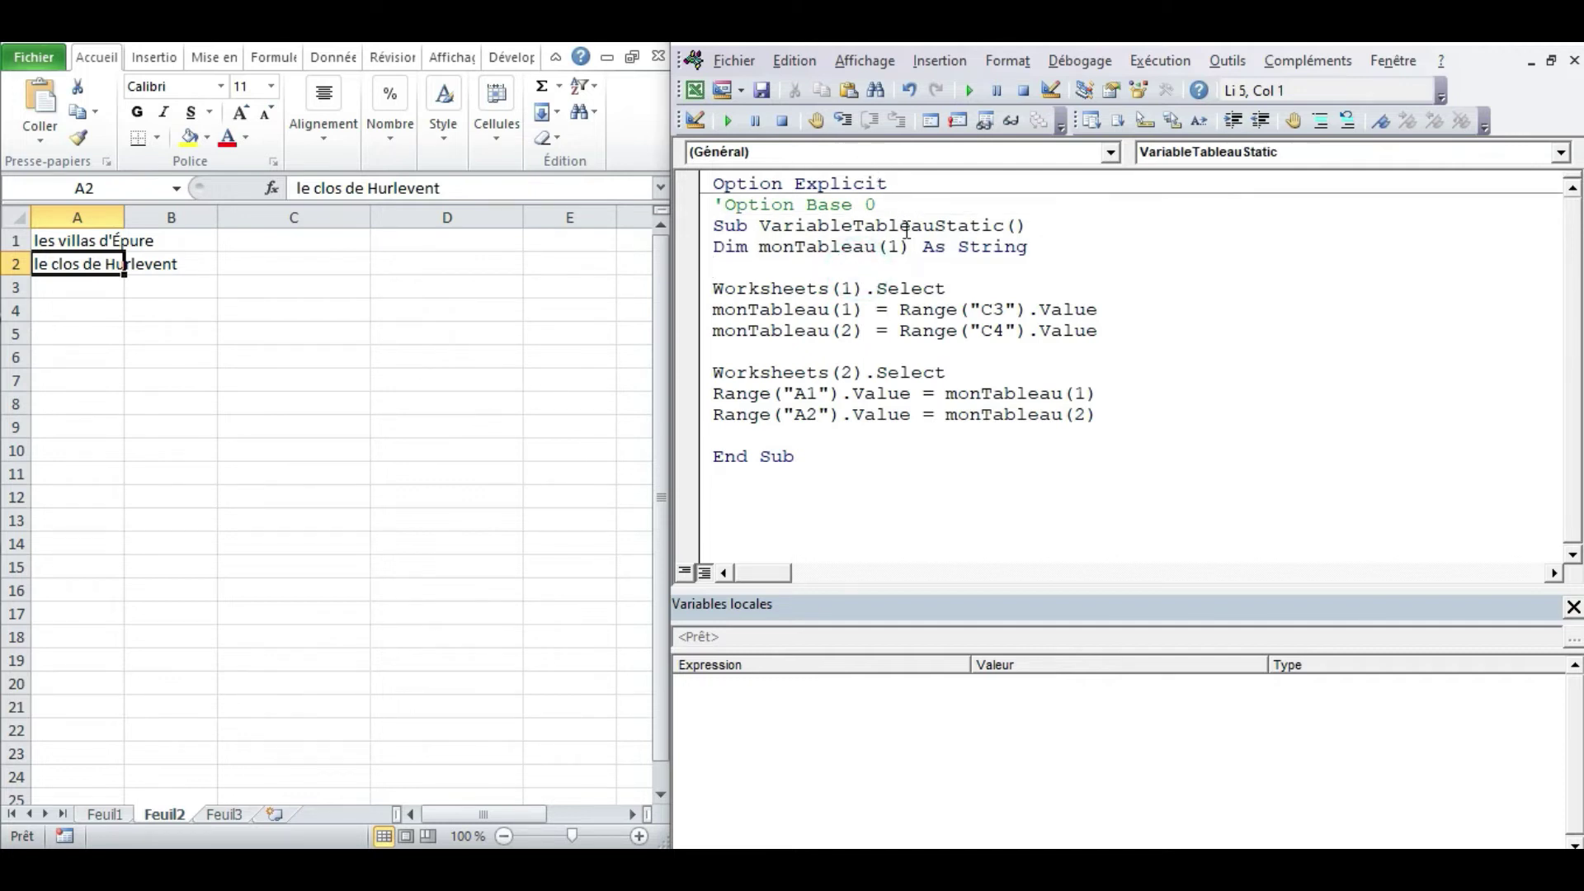
Step: Uncomment the Option Base line and make it Option Base 1
{"action": "left_click", "coordinate": [714, 204]}
{"action": "key", "text": "Delete"}
{"action": "key", "text": "BackSpace"}
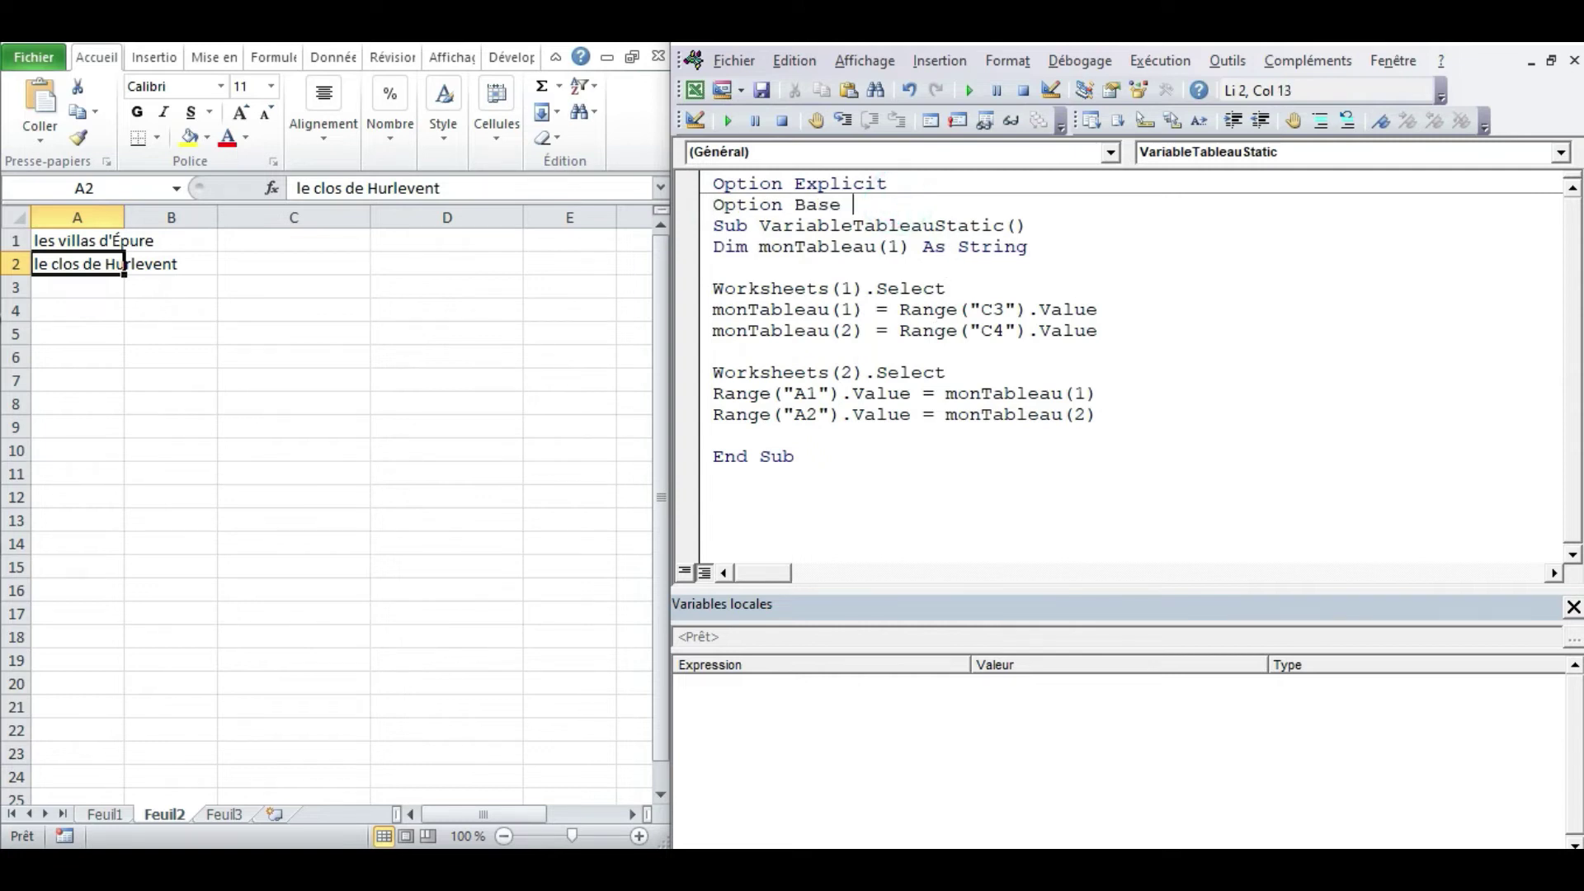
{"action": "type", "text": "1"}
{"action": "left_click", "coordinate": [938, 355]}
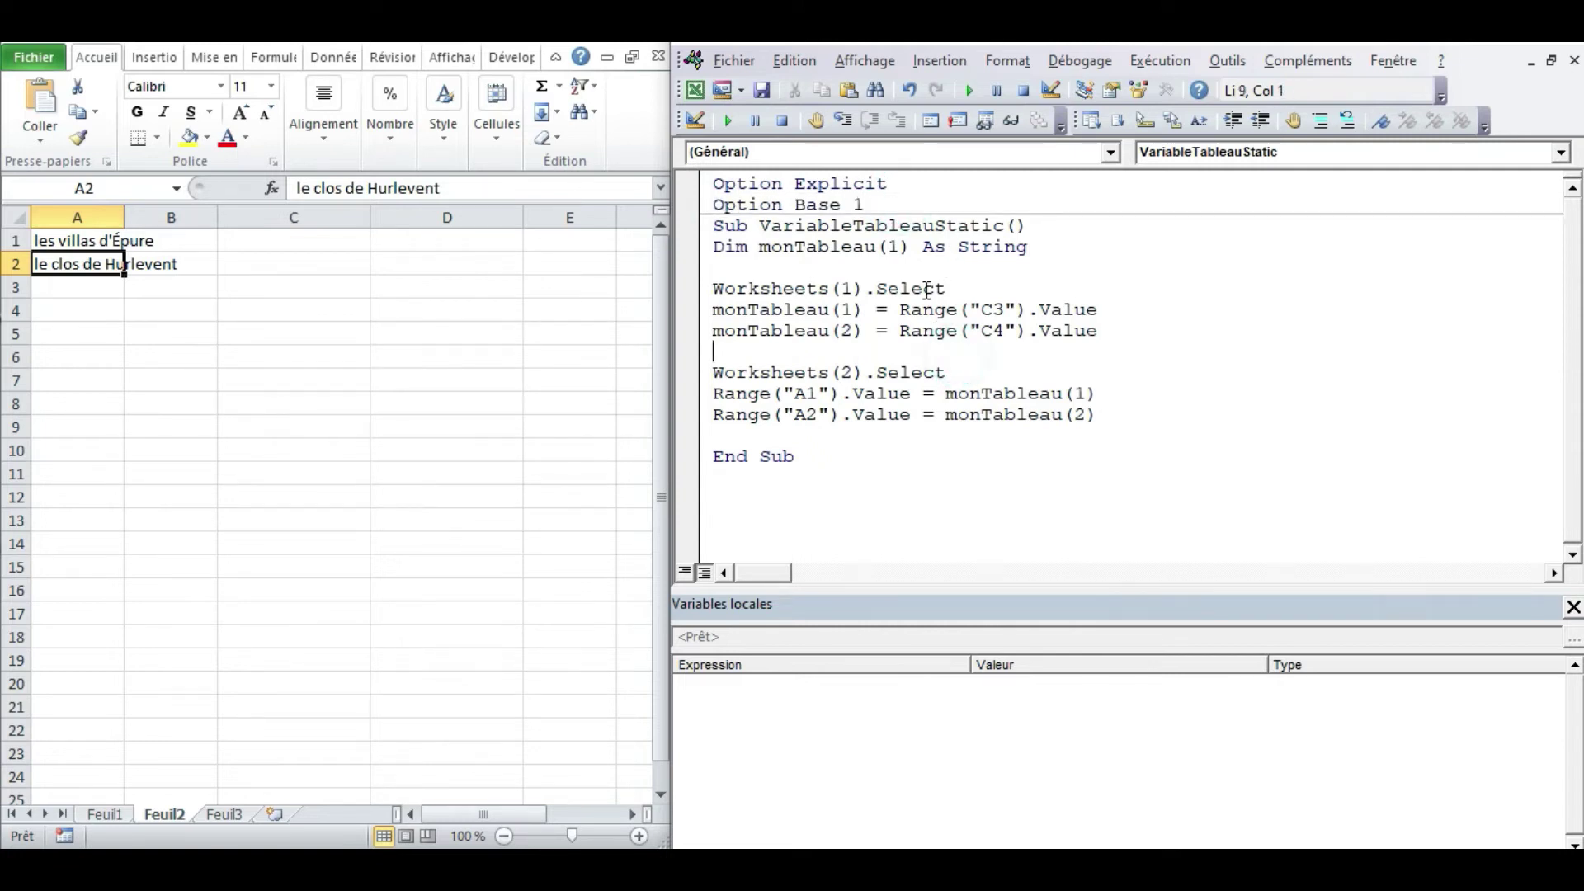
Step: Change the declaration to monTableau(2) and step into the macro with F8
{"action": "left_click", "coordinate": [892, 247]}
{"action": "left_click_drag", "start_coordinate": [892, 247], "coordinate": [898, 249]}
{"action": "type", "text": "2"}
{"action": "left_click", "coordinate": [980, 328]}
{"action": "left_click", "coordinate": [889, 247]}
{"action": "double_click", "coordinate": [892, 246]}
{"action": "left_click", "coordinate": [888, 247]}
{"action": "left_click", "coordinate": [844, 122]}
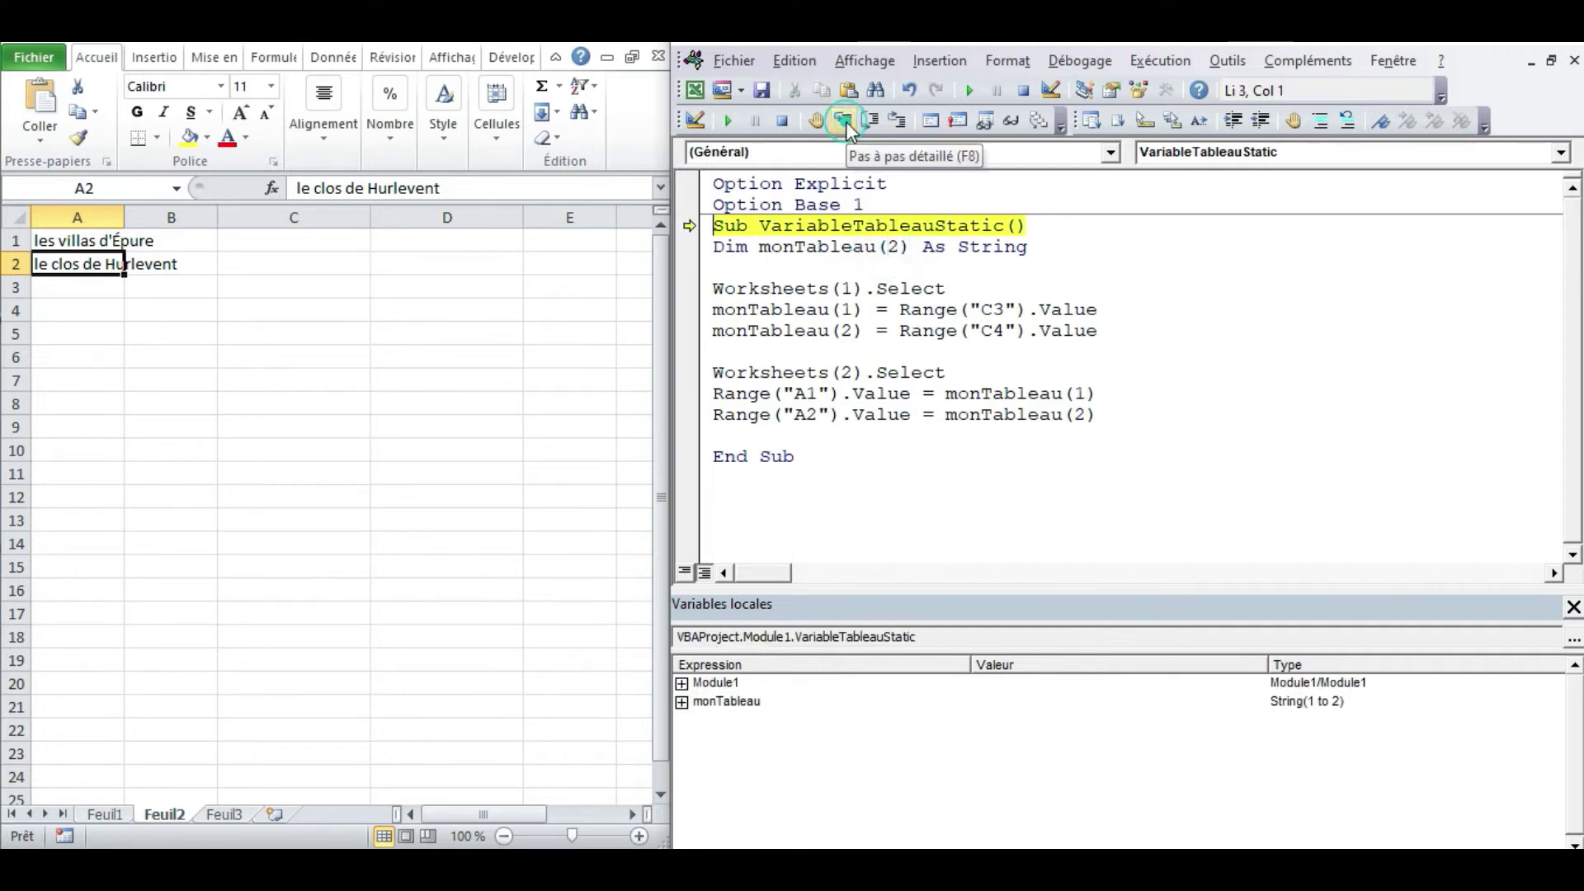
Step: Expand monTableau in Locals, then comment out Option Base and confirm the project reset
{"action": "left_click", "coordinate": [682, 702]}
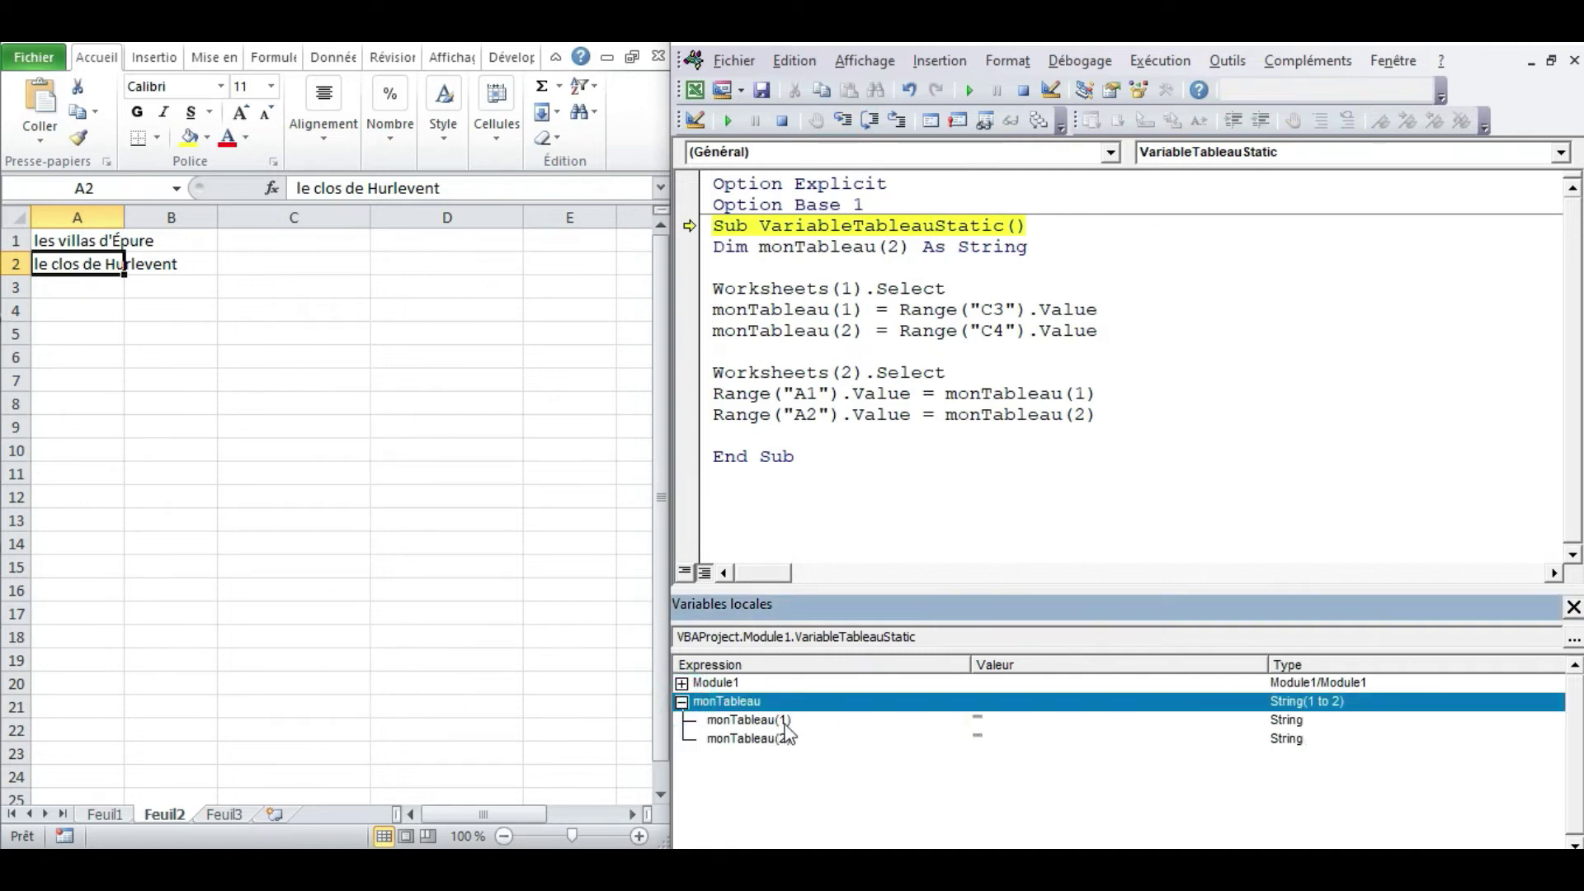
{"action": "left_click", "coordinate": [896, 221]}
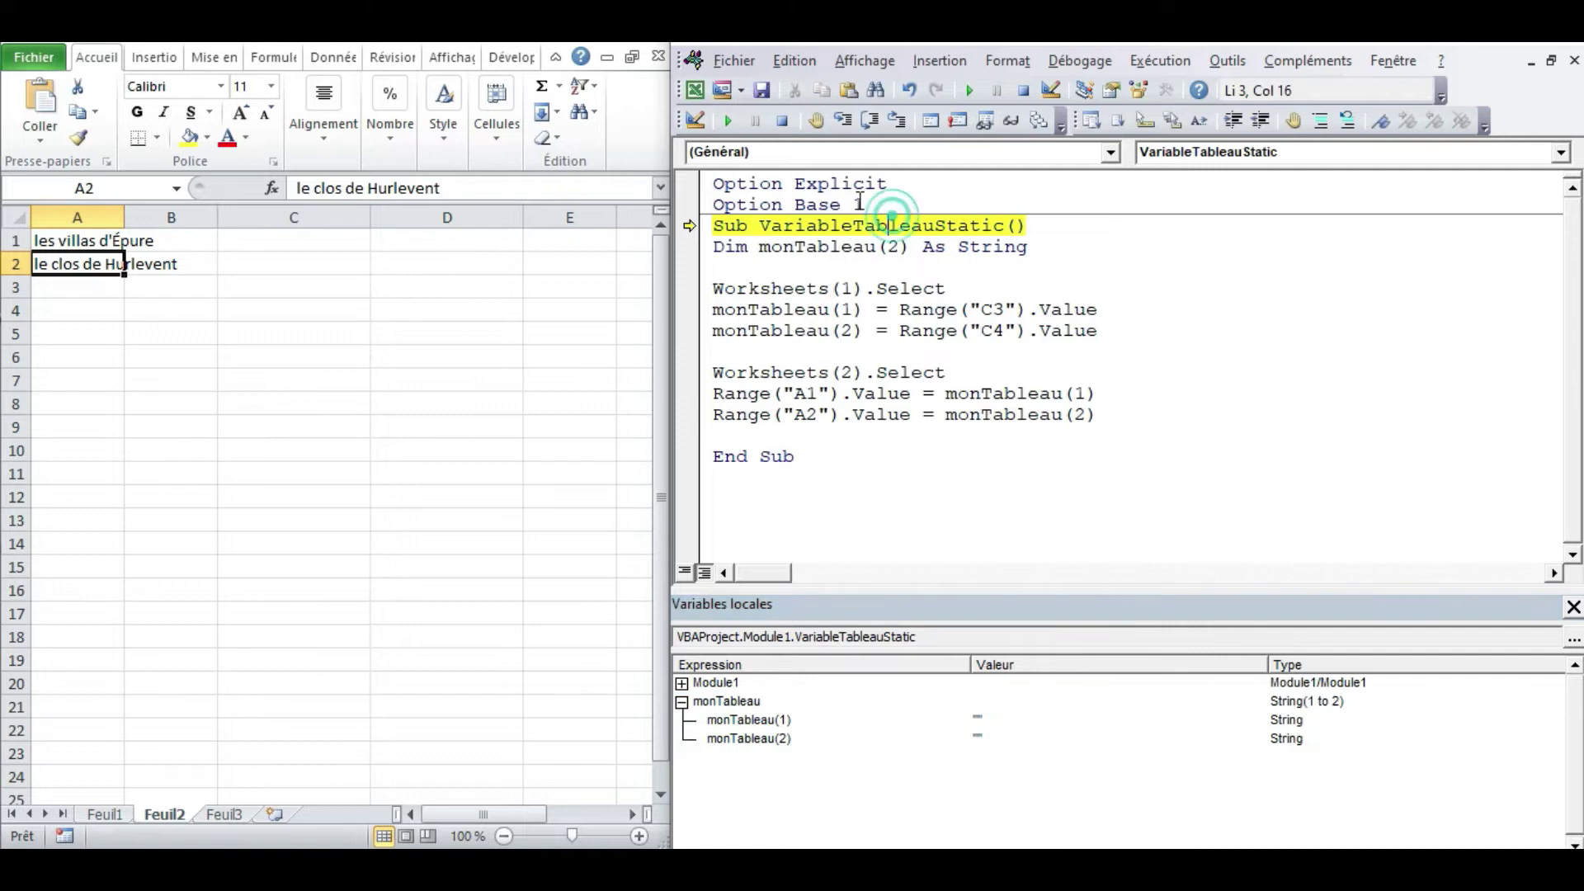
{"action": "left_click", "coordinate": [715, 202]}
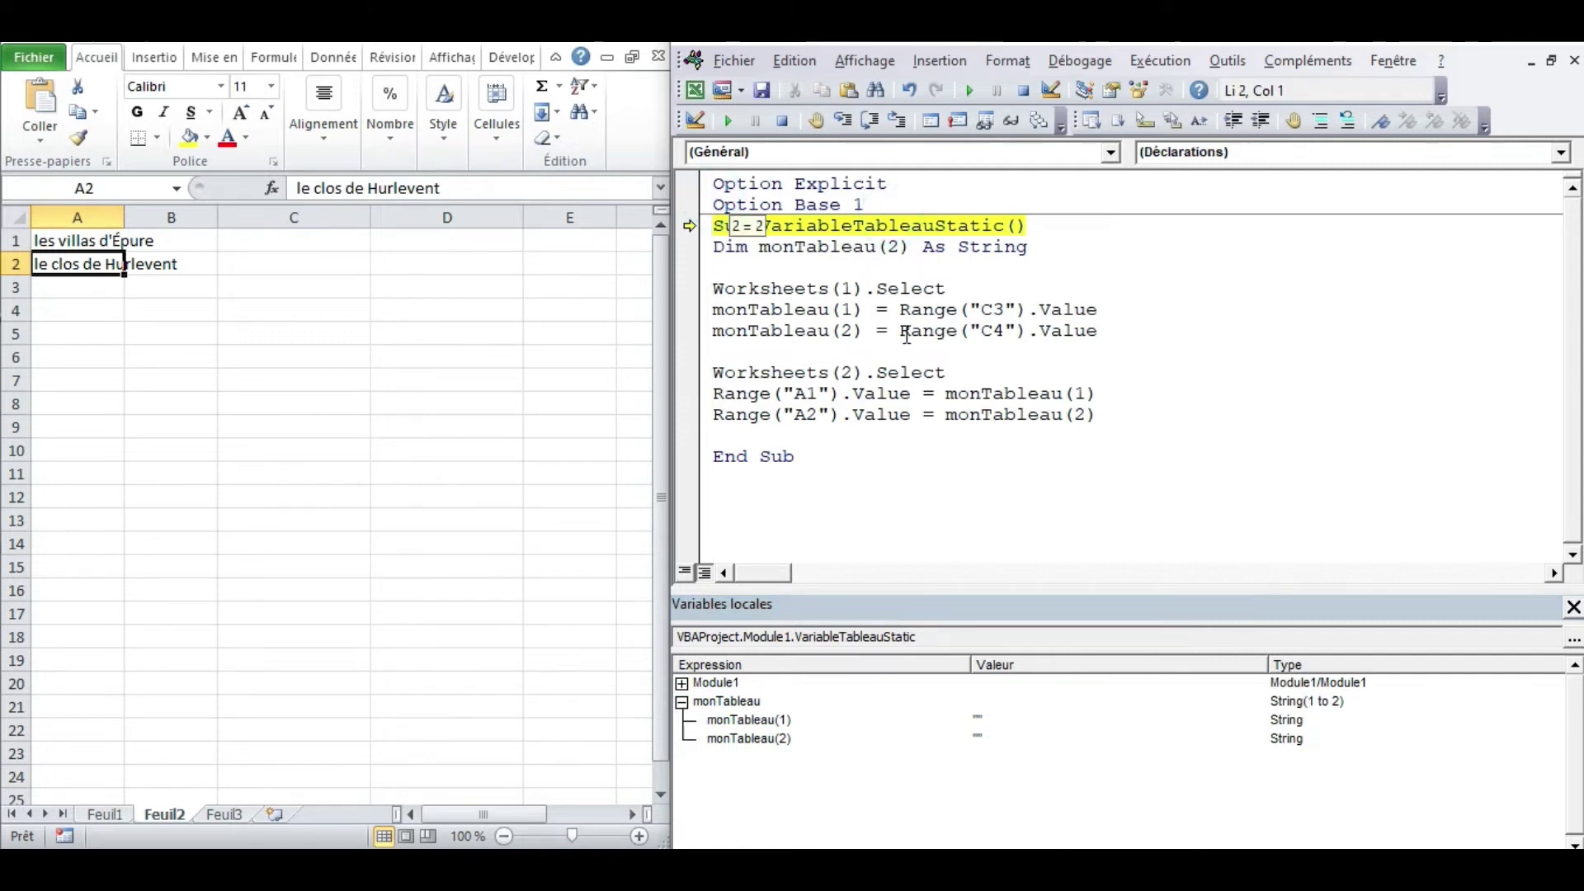
{"action": "type", "text": "'"}
{"action": "left_click", "coordinate": [948, 372]}
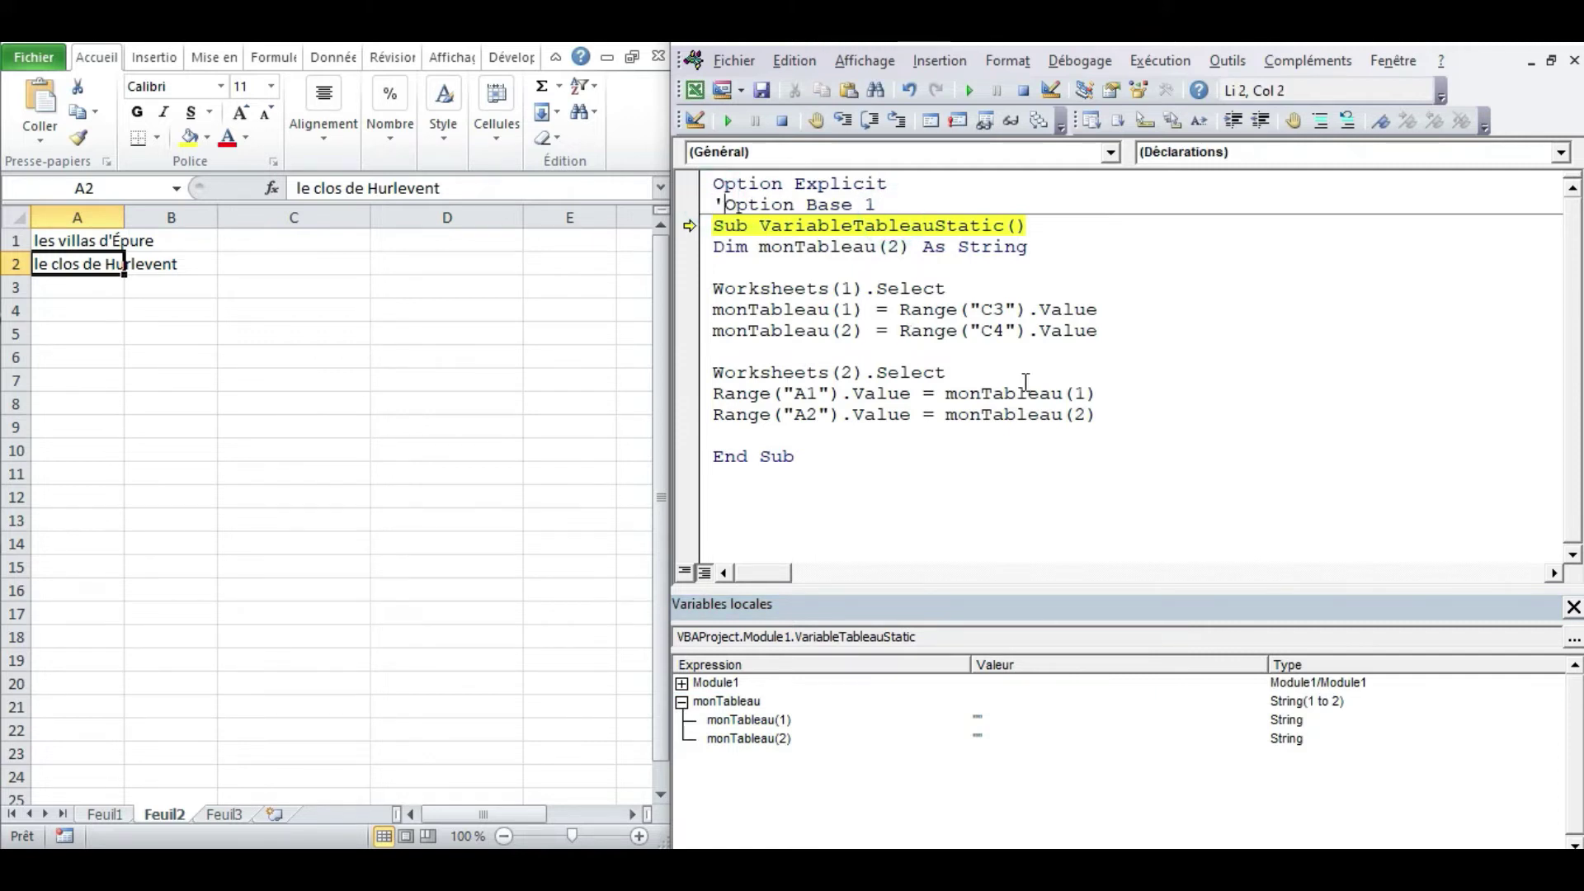
{"action": "left_click", "coordinate": [777, 522]}
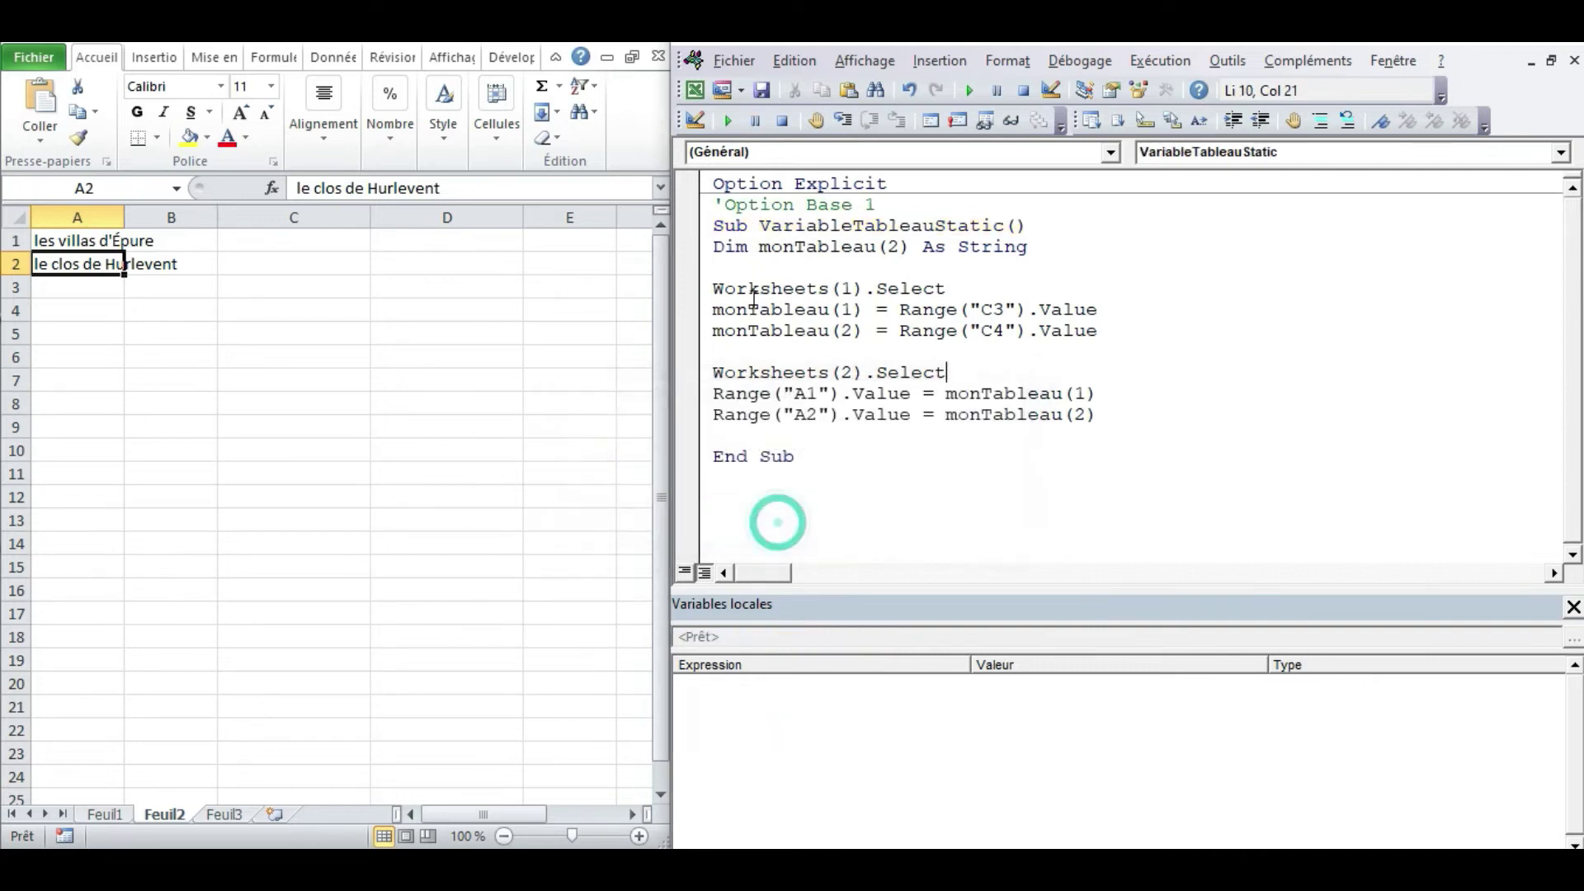
Step: Uncomment the line and change it to Option Base 0
{"action": "left_click", "coordinate": [728, 205]}
{"action": "key", "text": "BackSpace"}
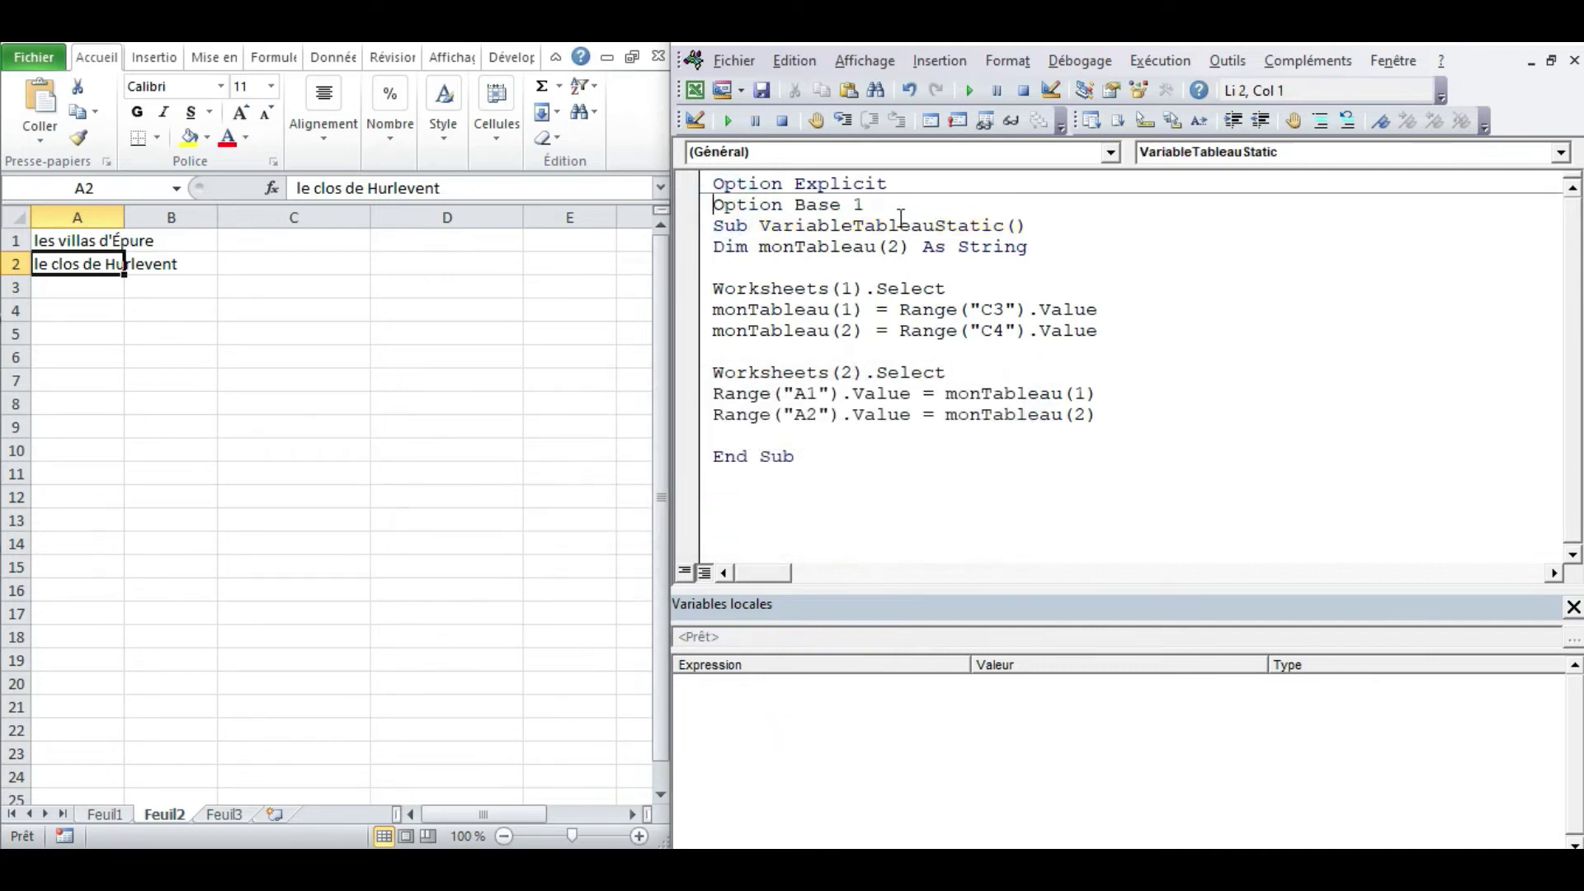
{"action": "left_click", "coordinate": [905, 208]}
{"action": "type", "text": "0"}
{"action": "left_click", "coordinate": [883, 318]}
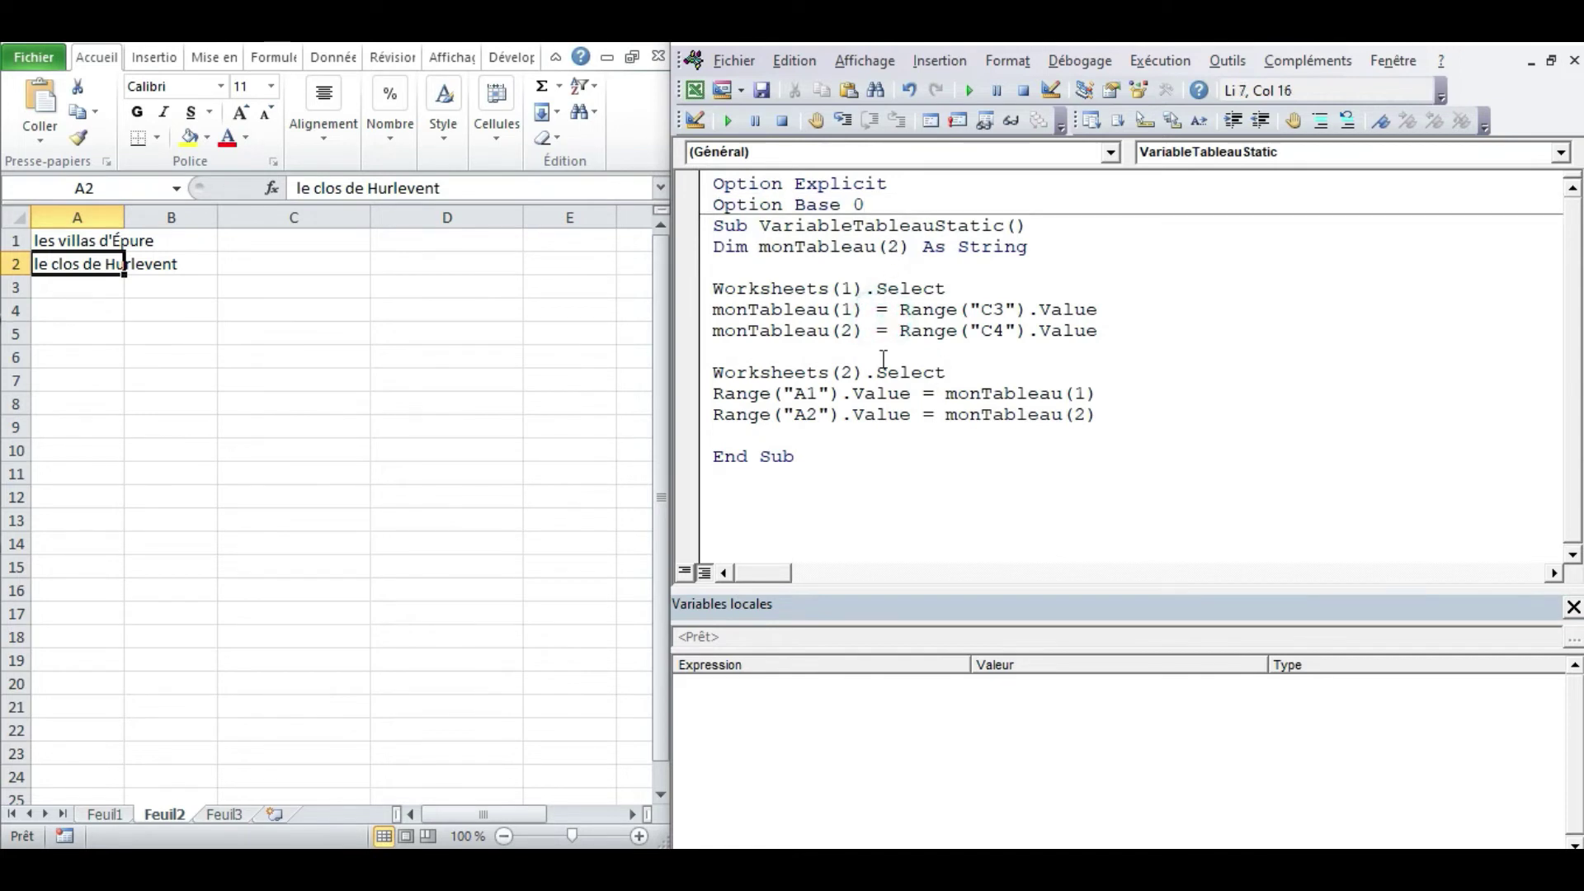
Step: Step into the macro and expand monTableau in Locals to see elements 0 to 2
{"action": "left_click", "coordinate": [844, 118]}
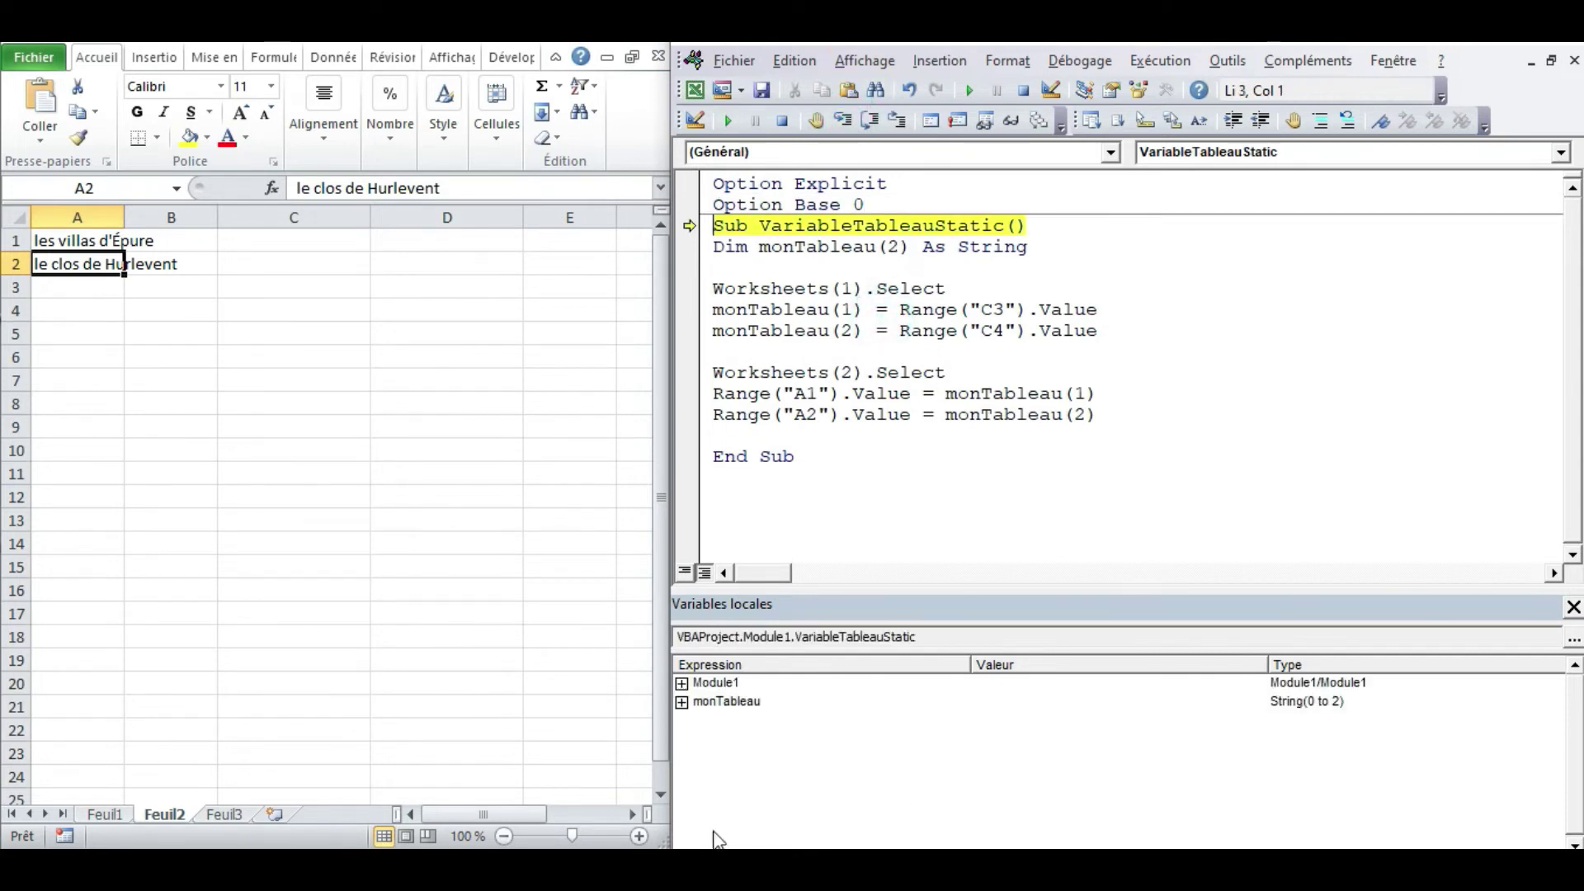
{"action": "left_click", "coordinate": [681, 702]}
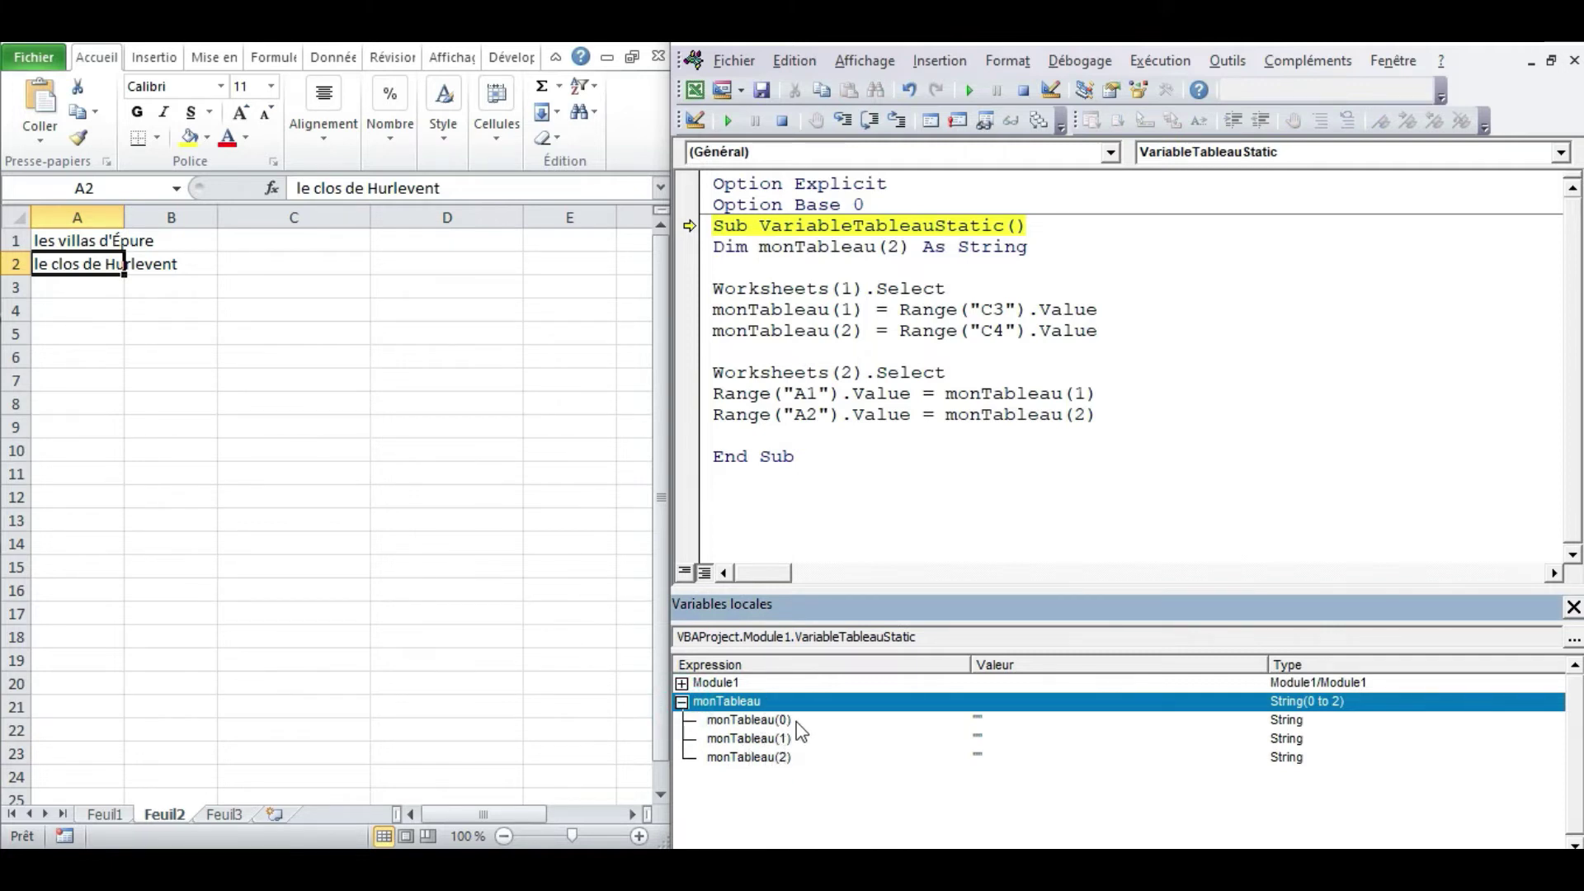
{"action": "double_click", "coordinate": [859, 205]}
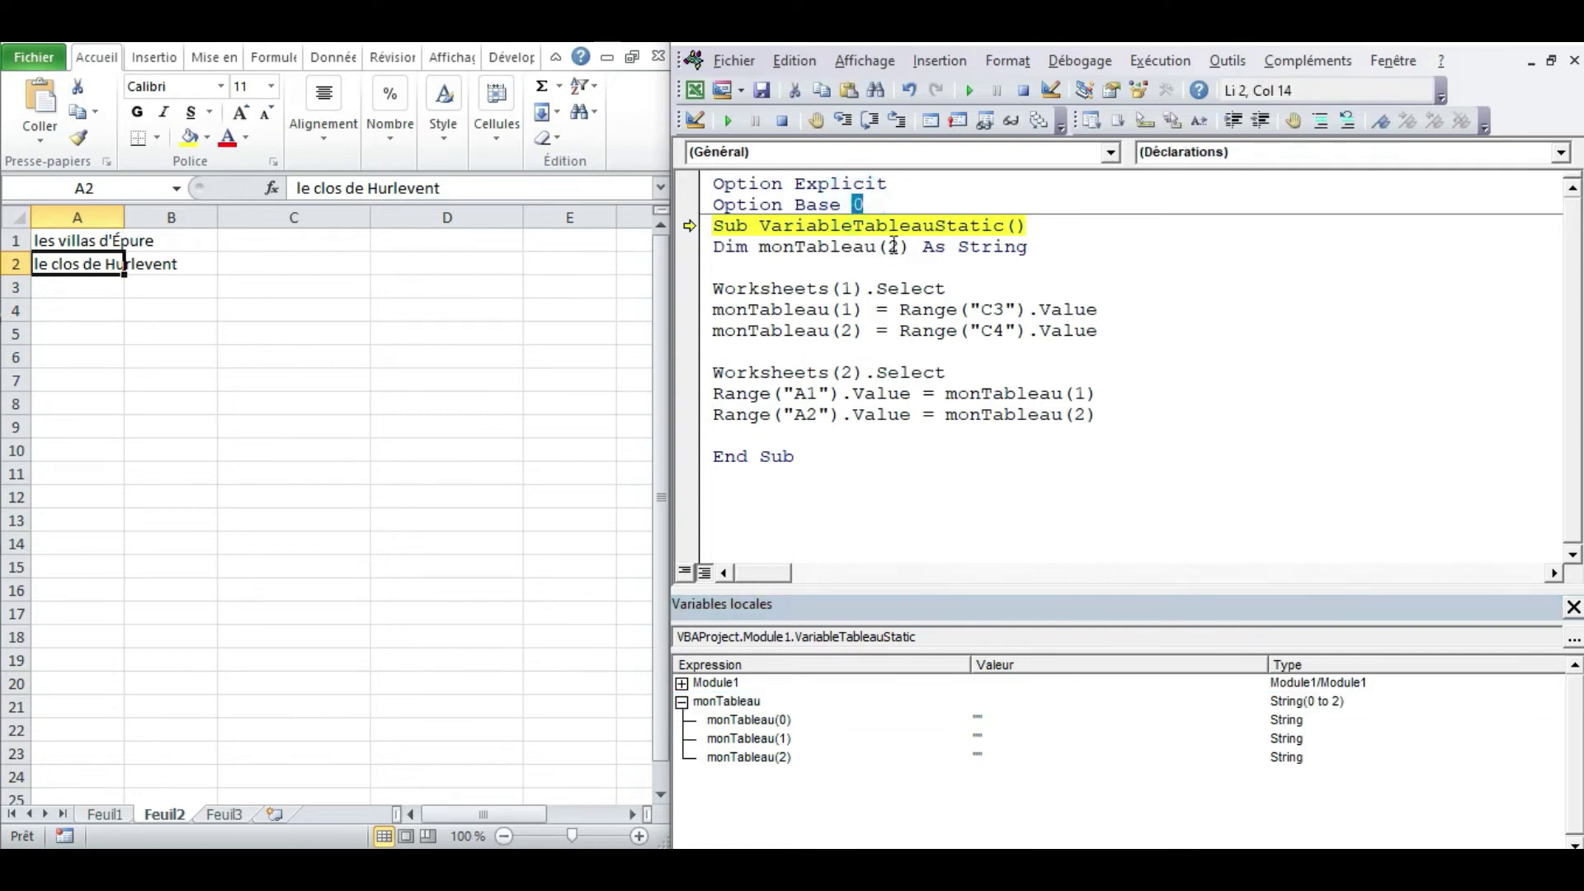
{"action": "mouse_move", "coordinate": [890, 248]}
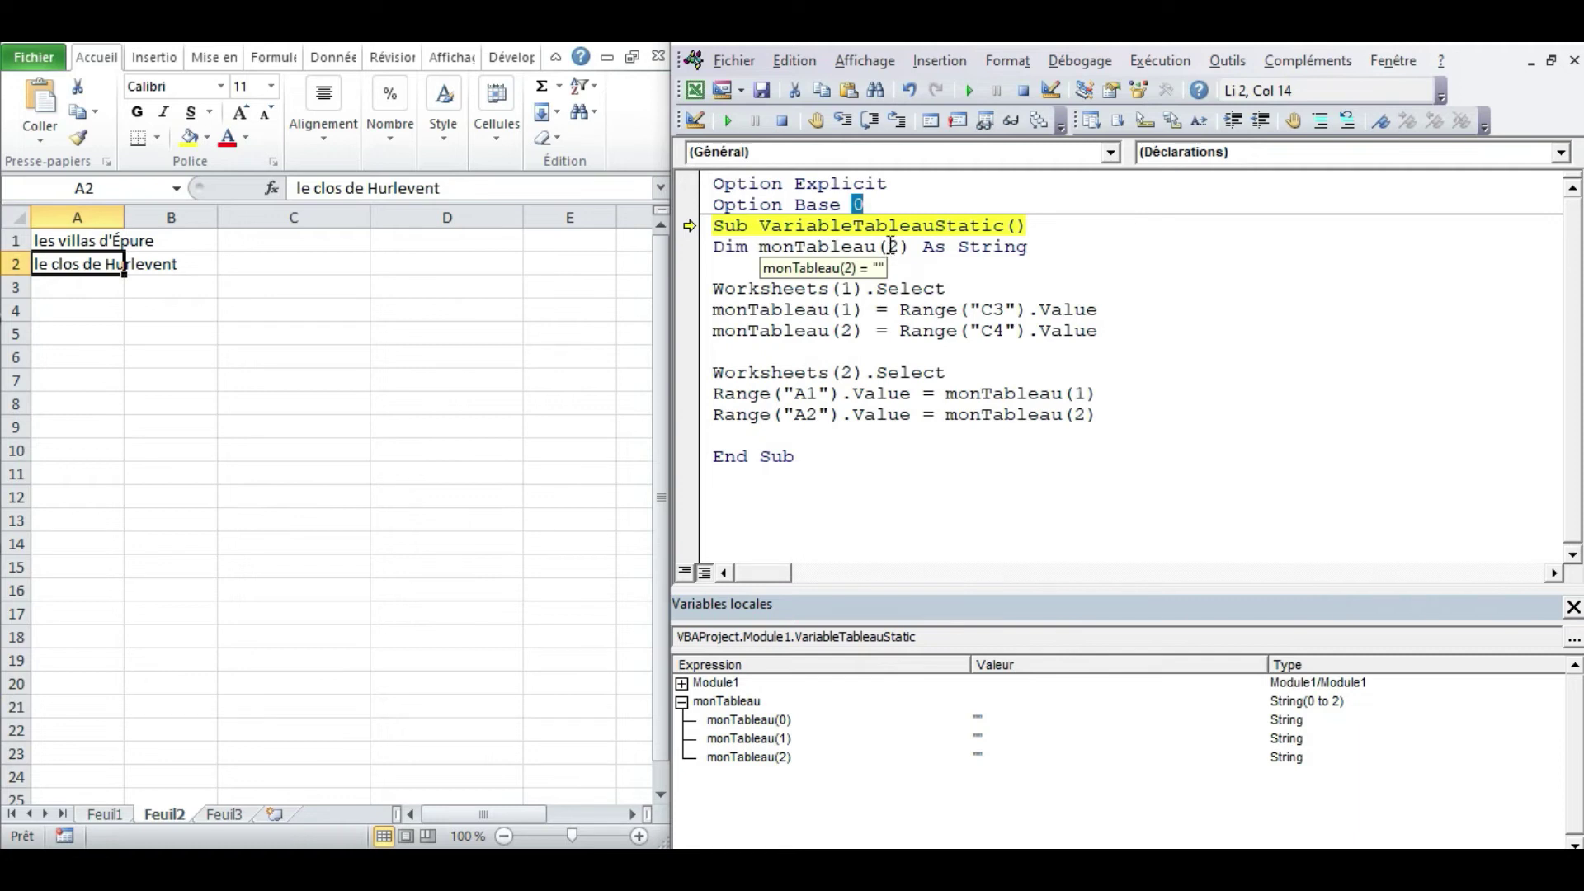
{"action": "left_click", "coordinate": [891, 246]}
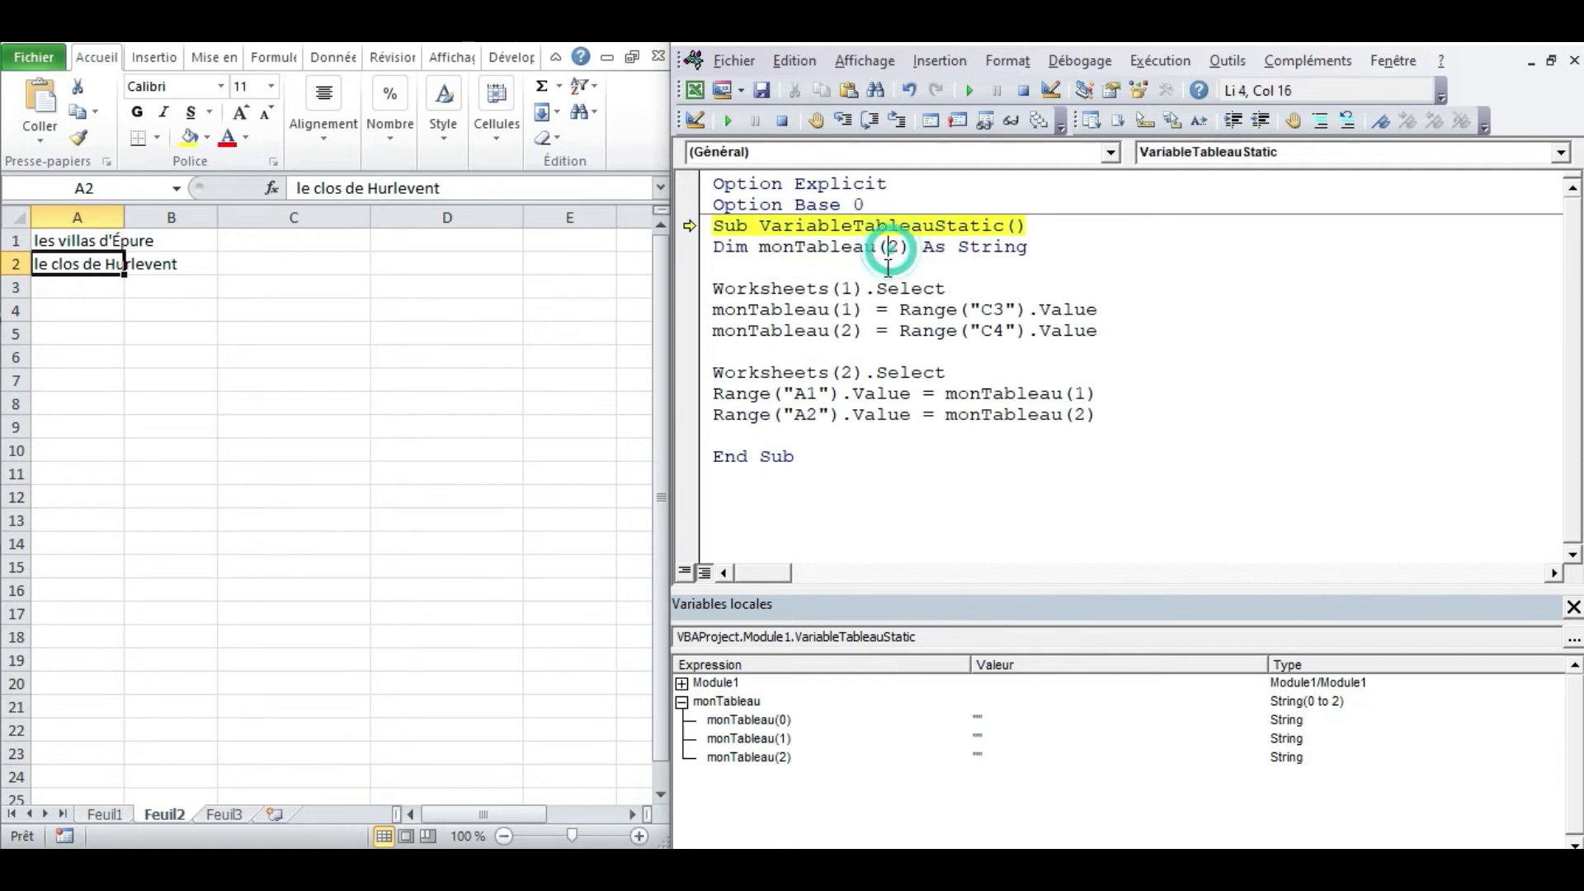
{"action": "double_click", "coordinate": [893, 247]}
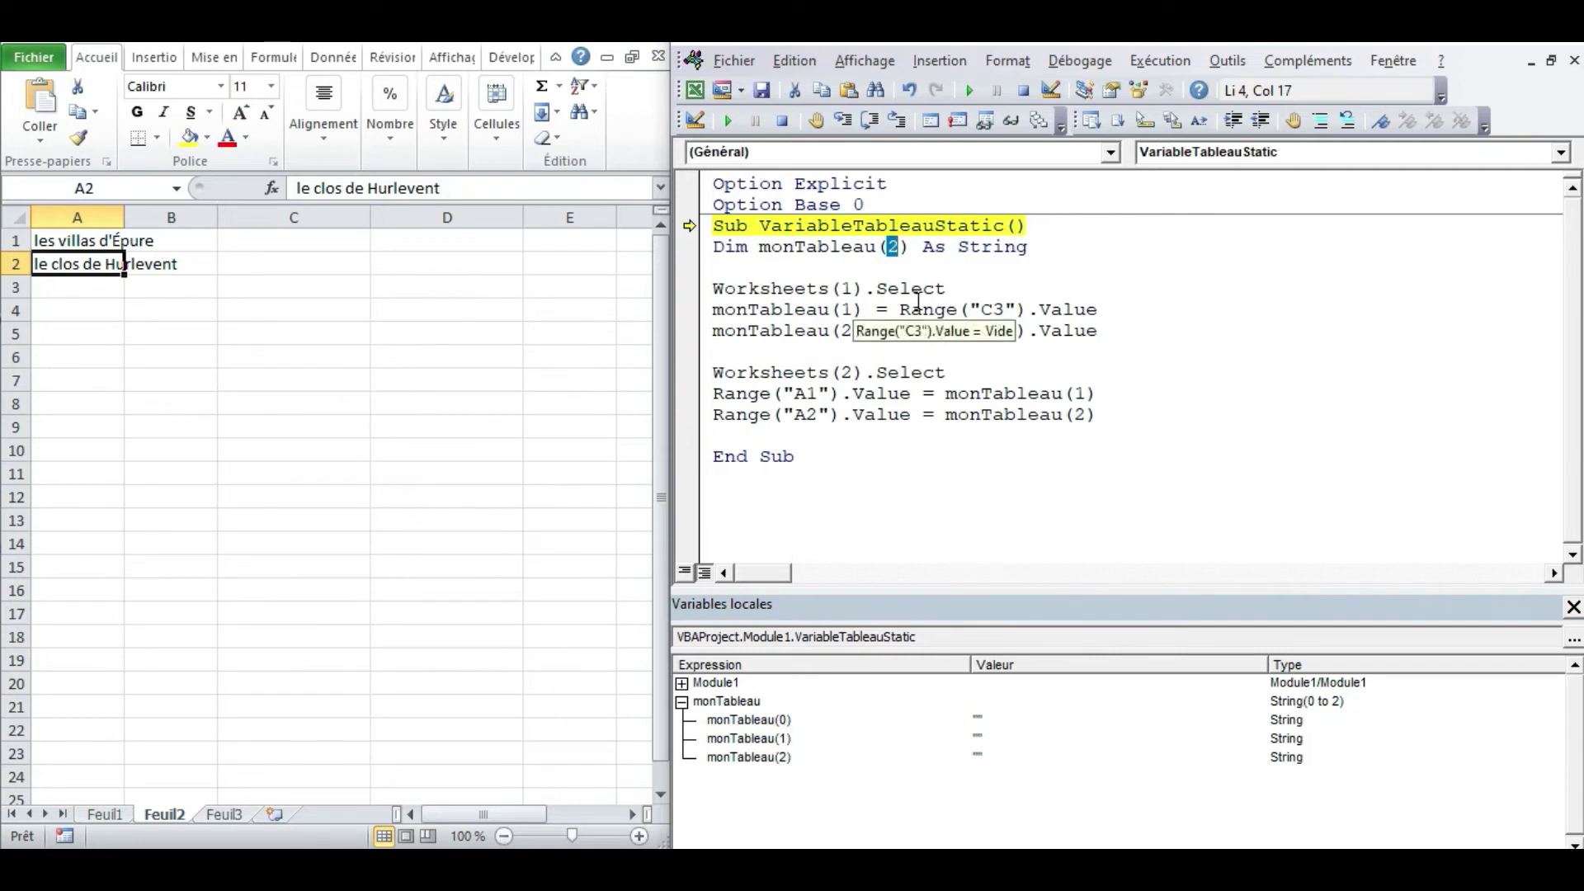
Step: Change Option Base 0 to Option Base 1 and confirm the project reset
{"action": "double_click", "coordinate": [858, 204]}
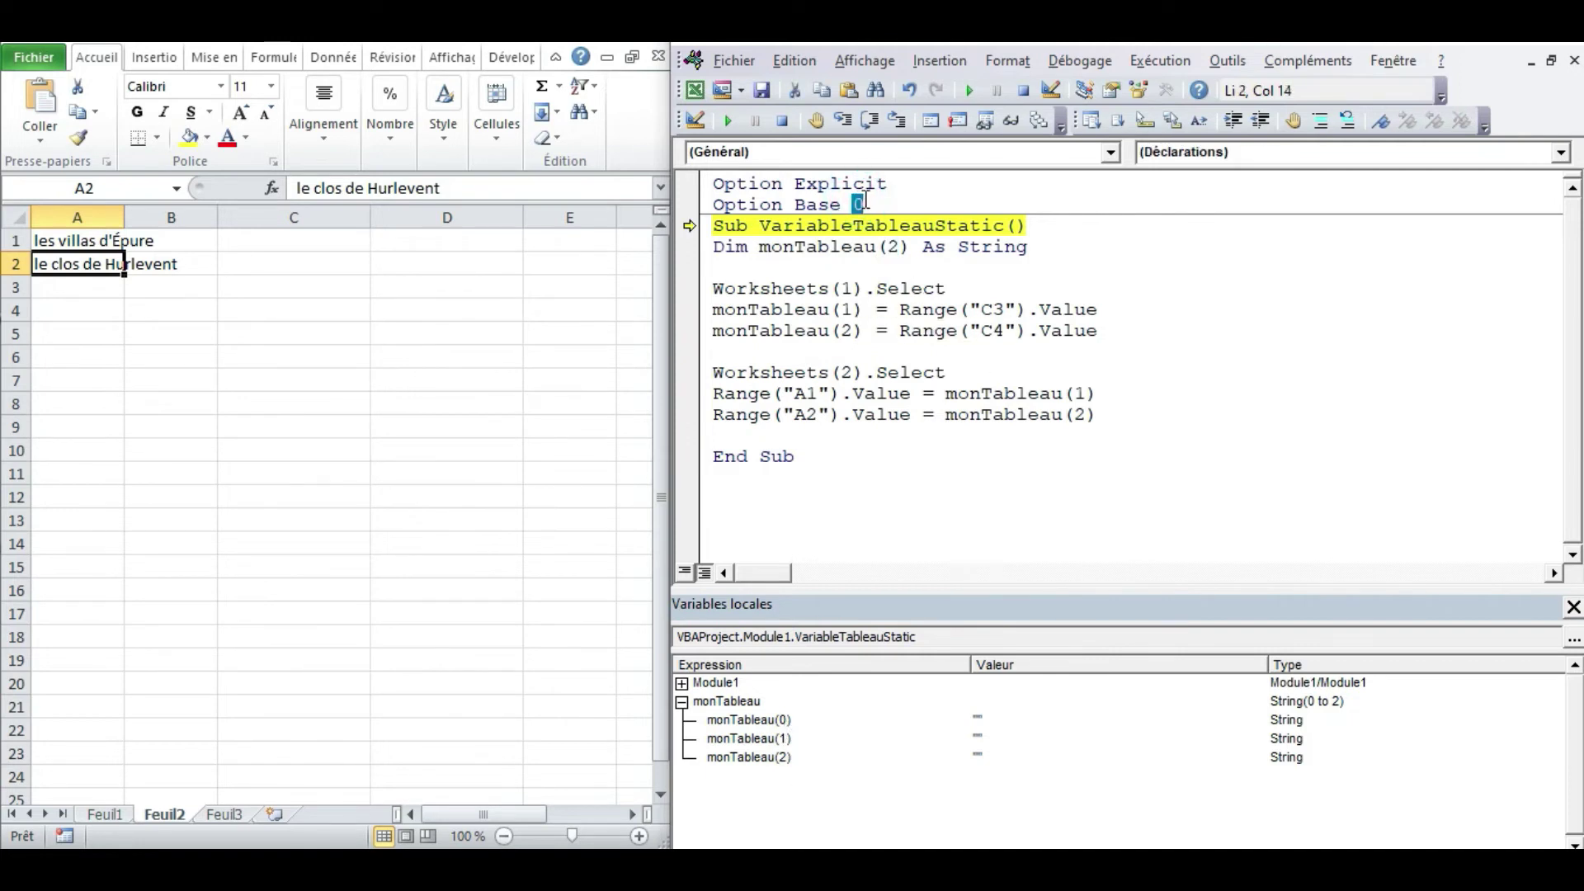
{"action": "type", "text": "1"}
{"action": "left_click", "coordinate": [939, 268]}
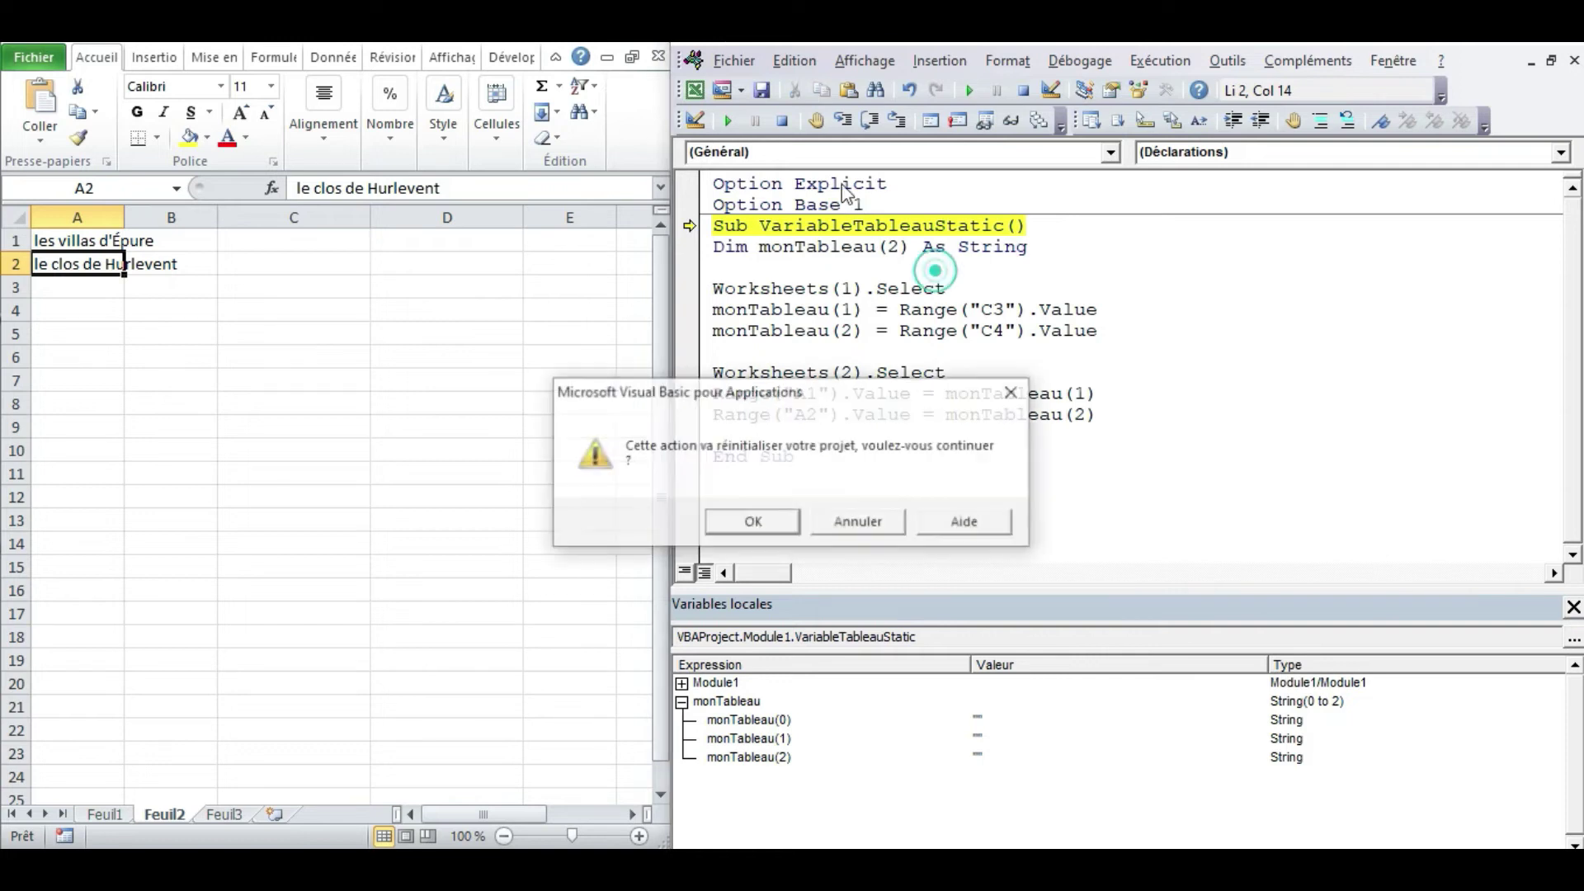
{"action": "left_click", "coordinate": [772, 522]}
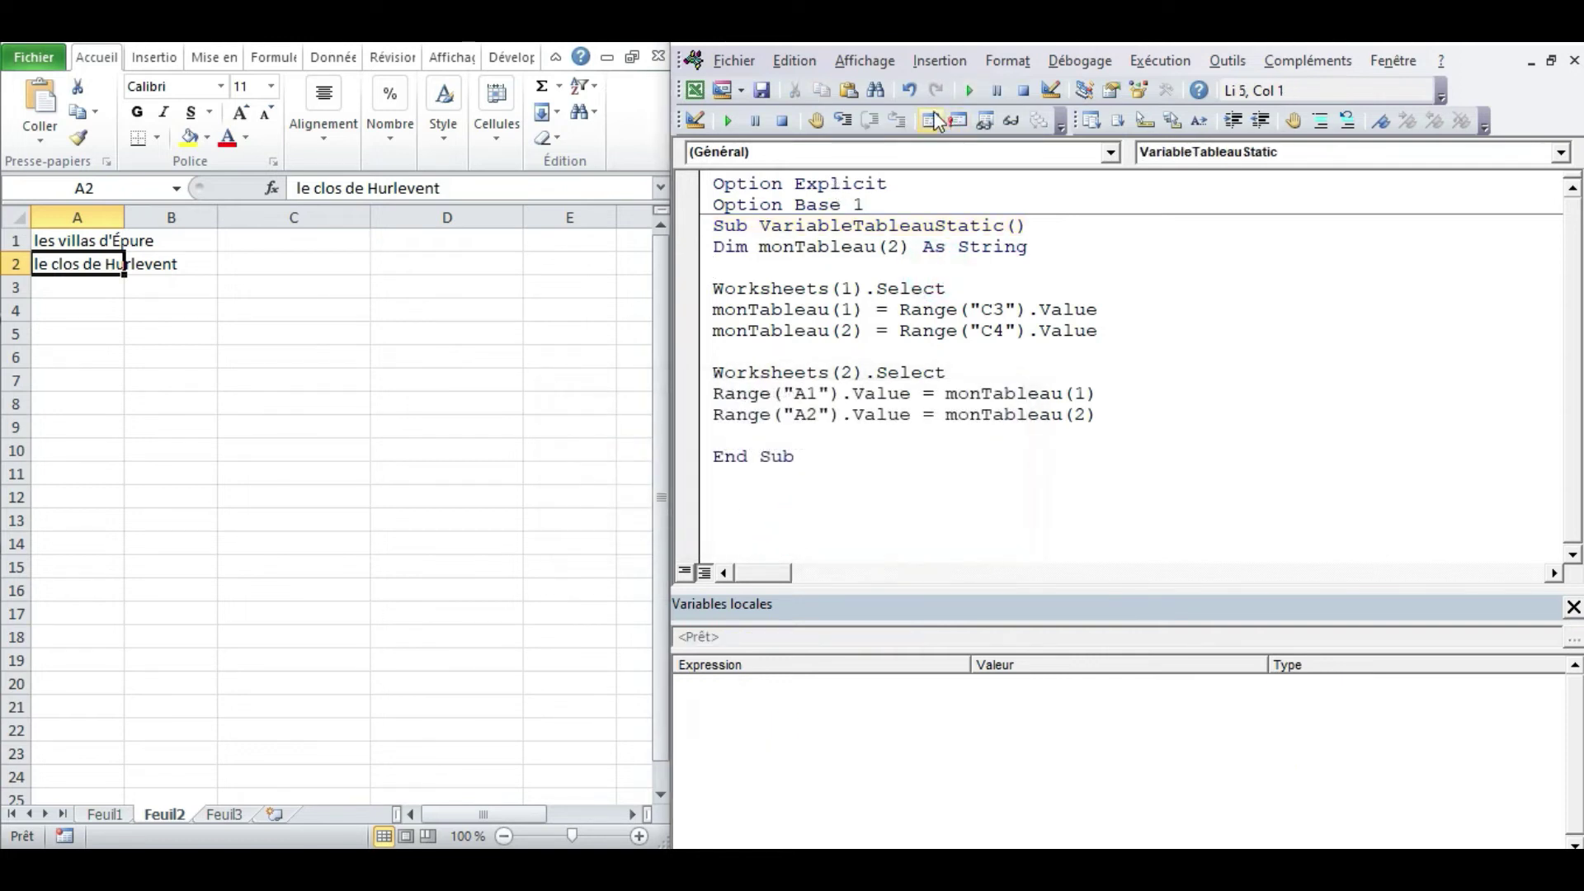
Step: Step in, inspect monTableau in Locals, then finish the paused run with F5
{"action": "left_click", "coordinate": [843, 120]}
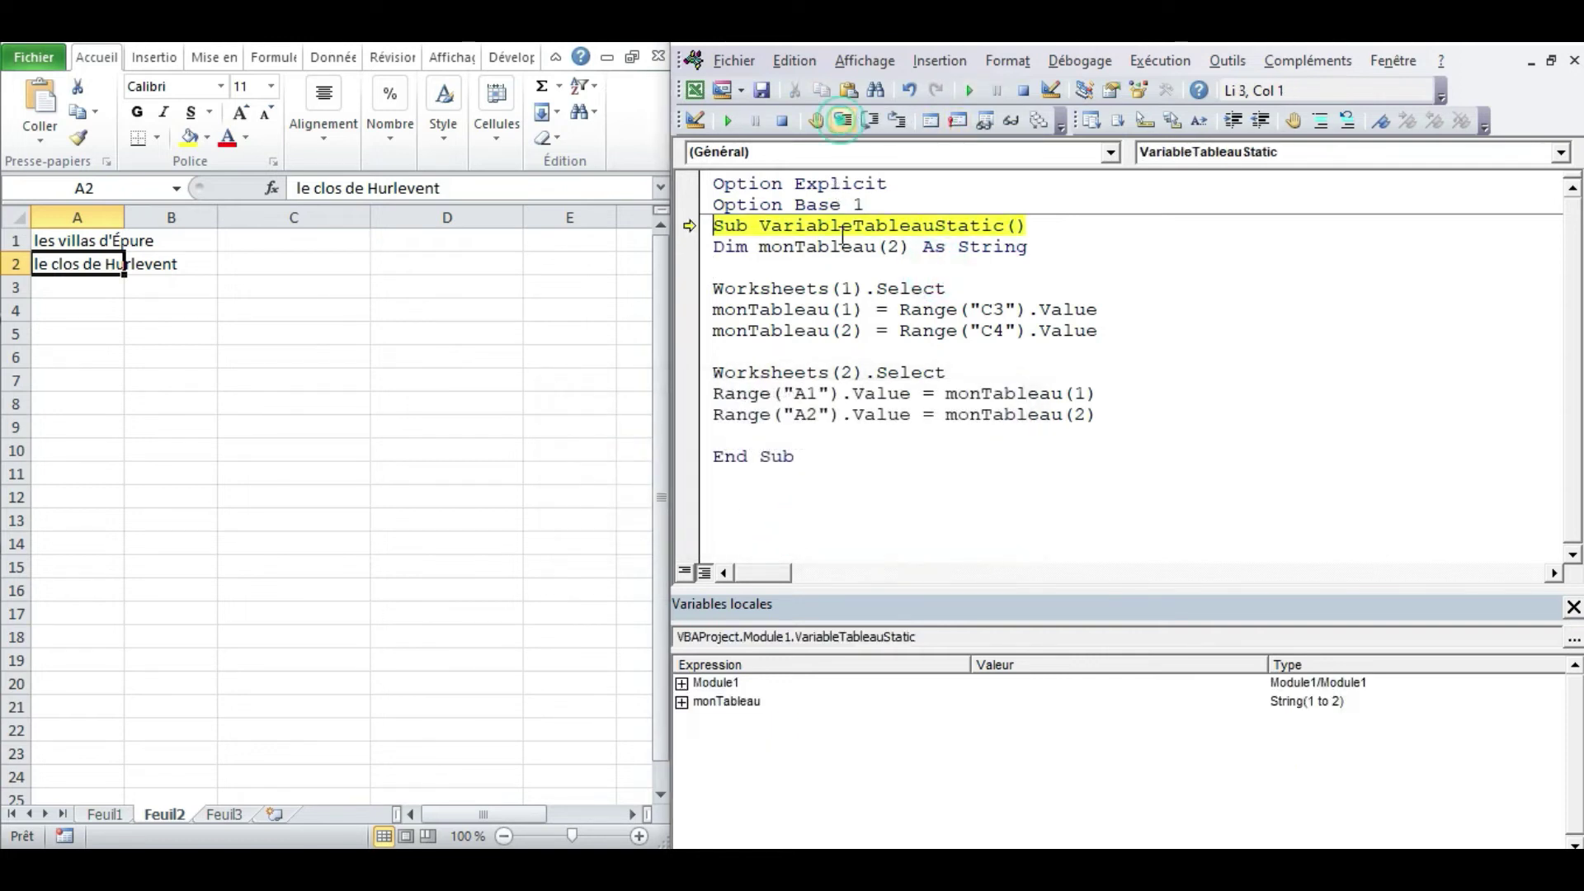
{"action": "left_click", "coordinate": [682, 702]}
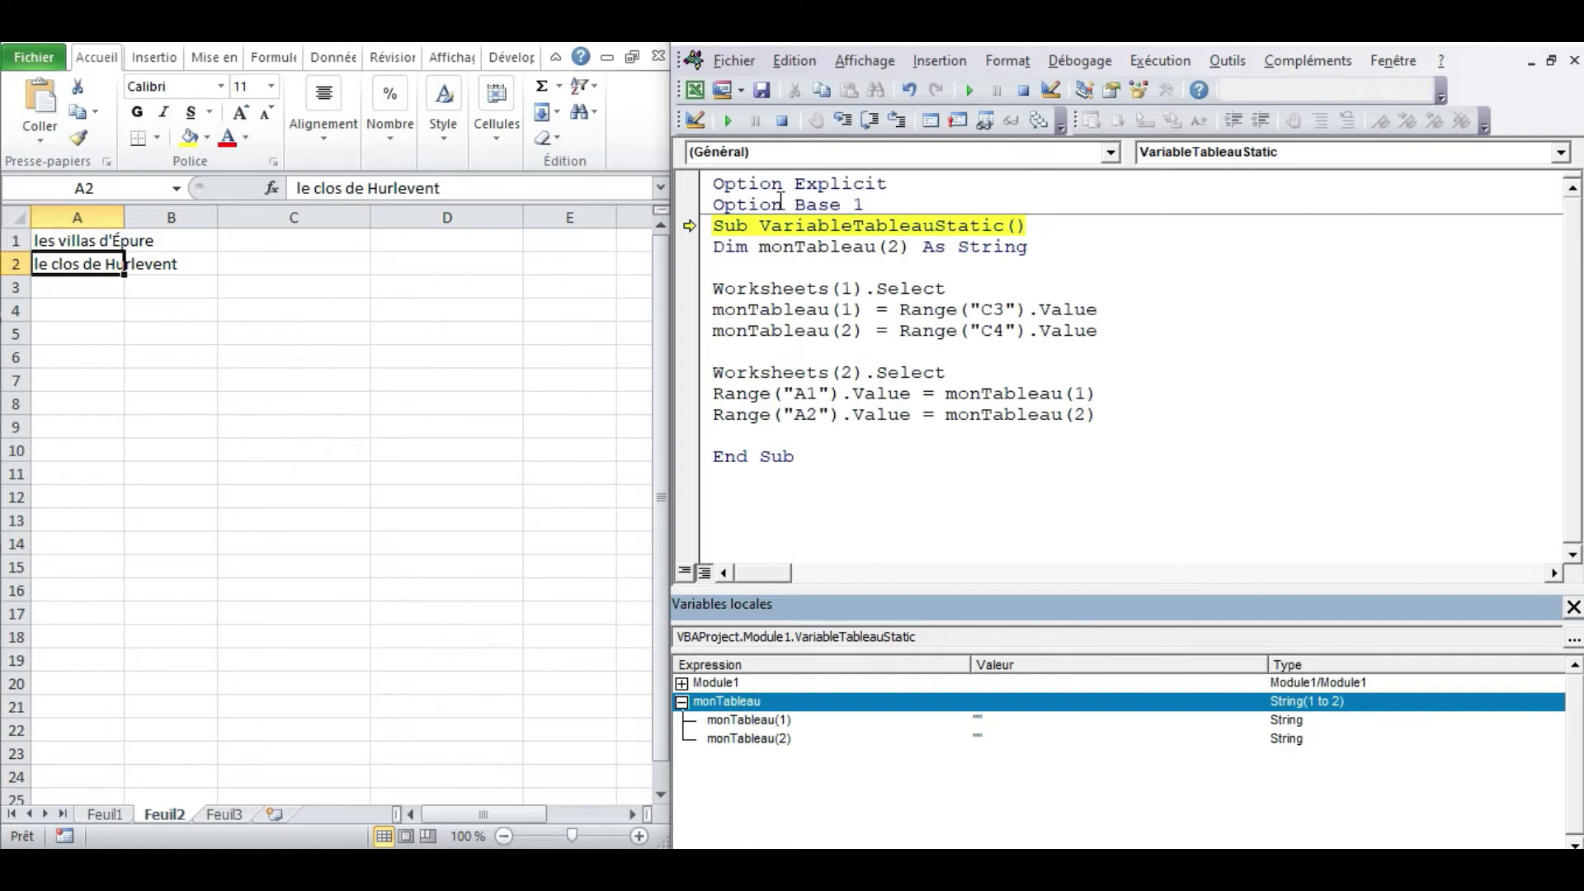
{"action": "double_click", "coordinate": [829, 204]}
{"action": "left_click", "coordinate": [875, 287]}
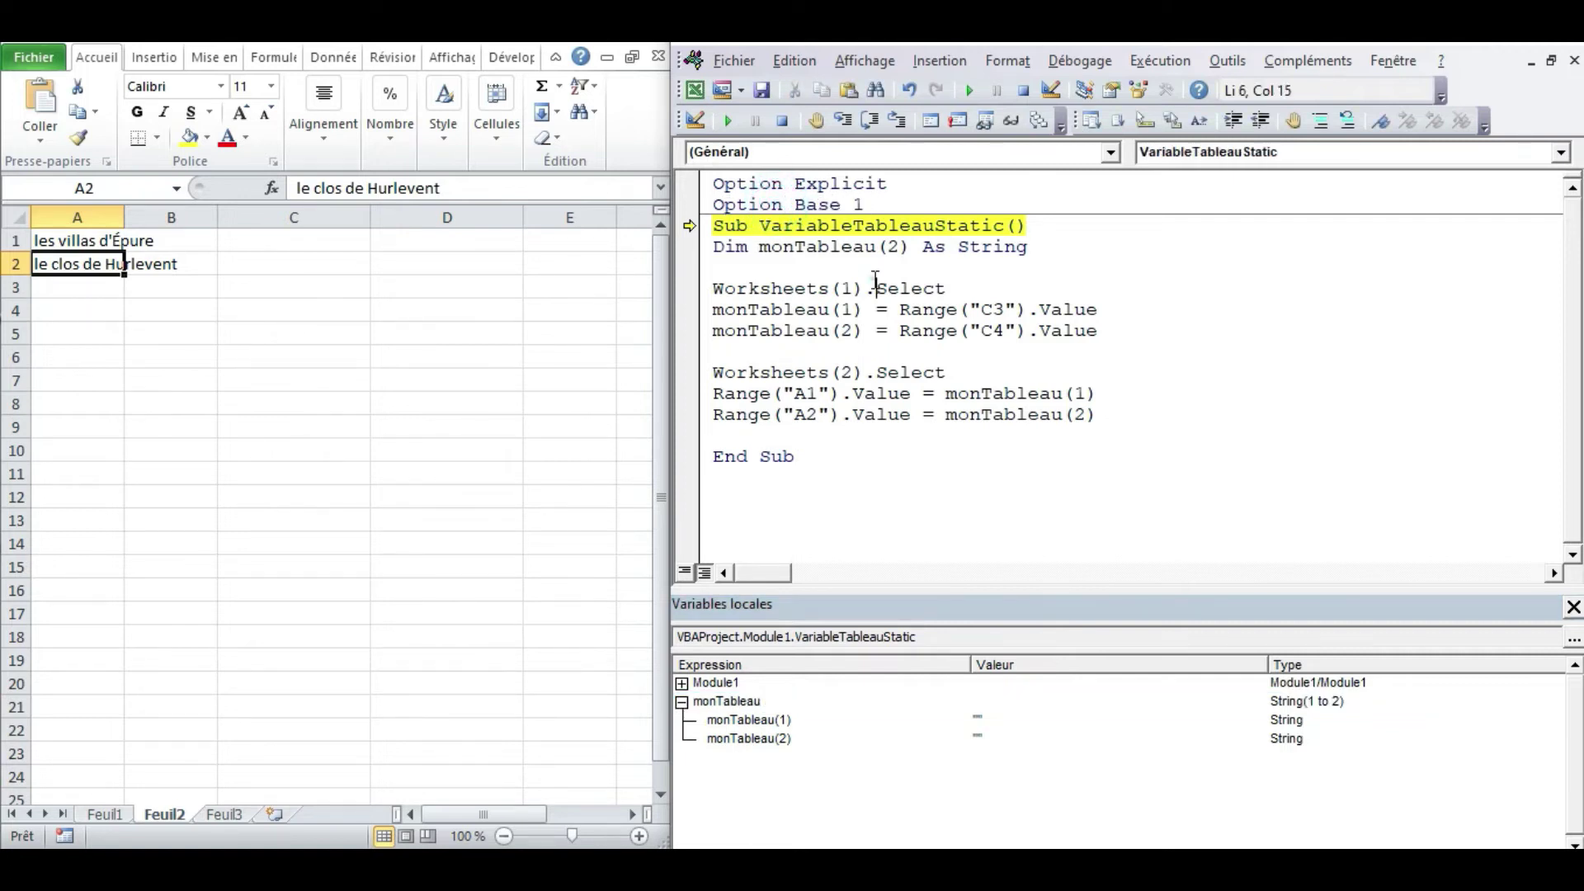
{"action": "key", "text": "F5"}
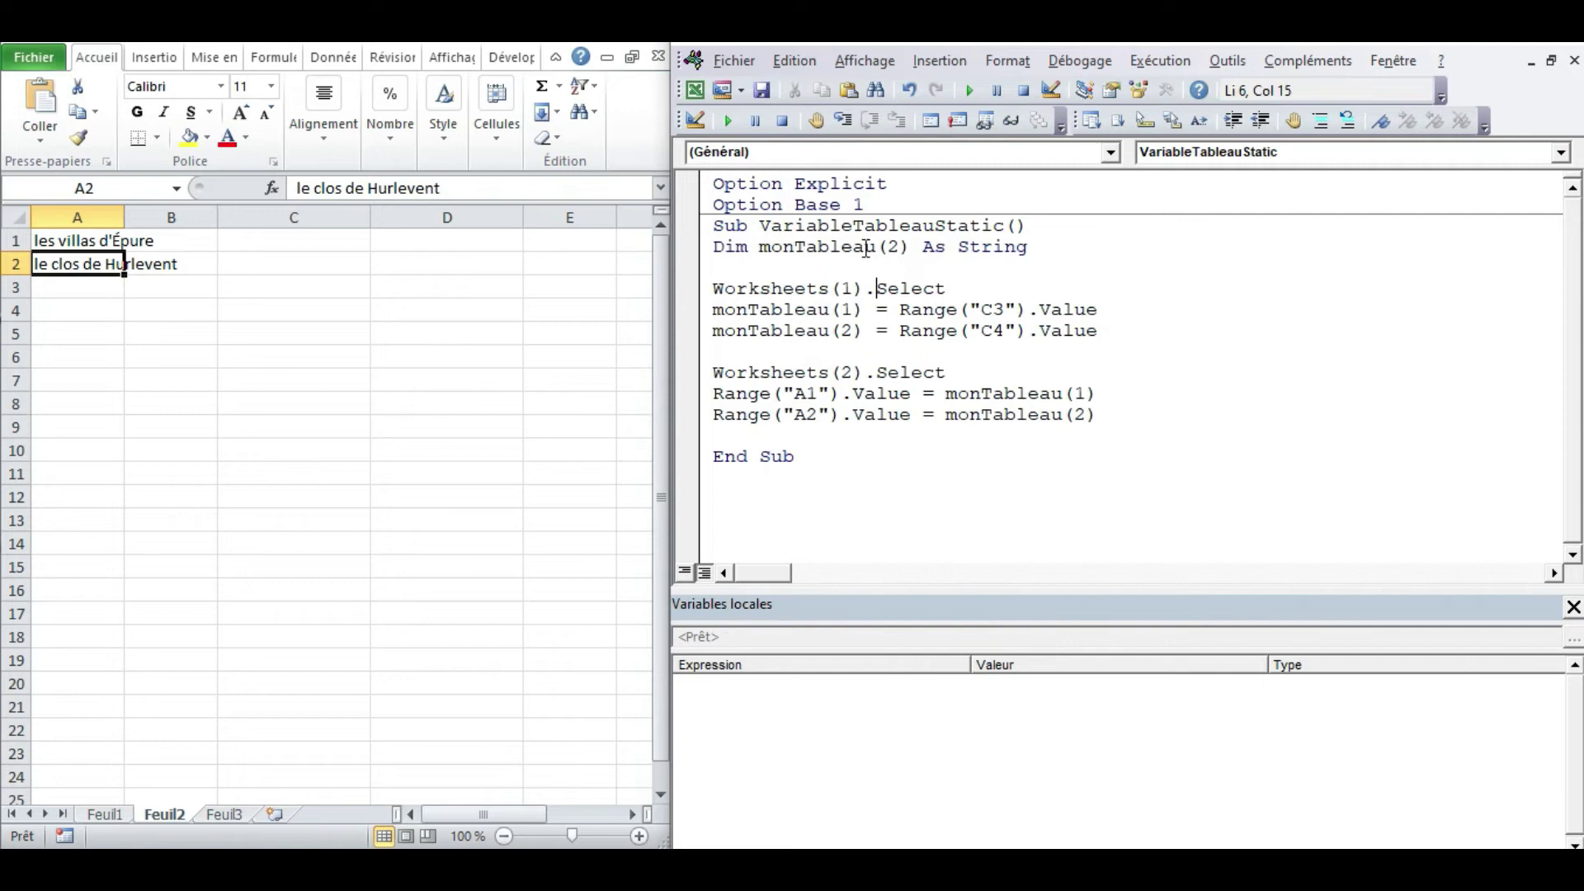
Step: Change the declaration to Dim monTableau(1 To 2) As String
{"action": "double_click", "coordinate": [893, 246]}
{"action": "type", "text": "1 to "}
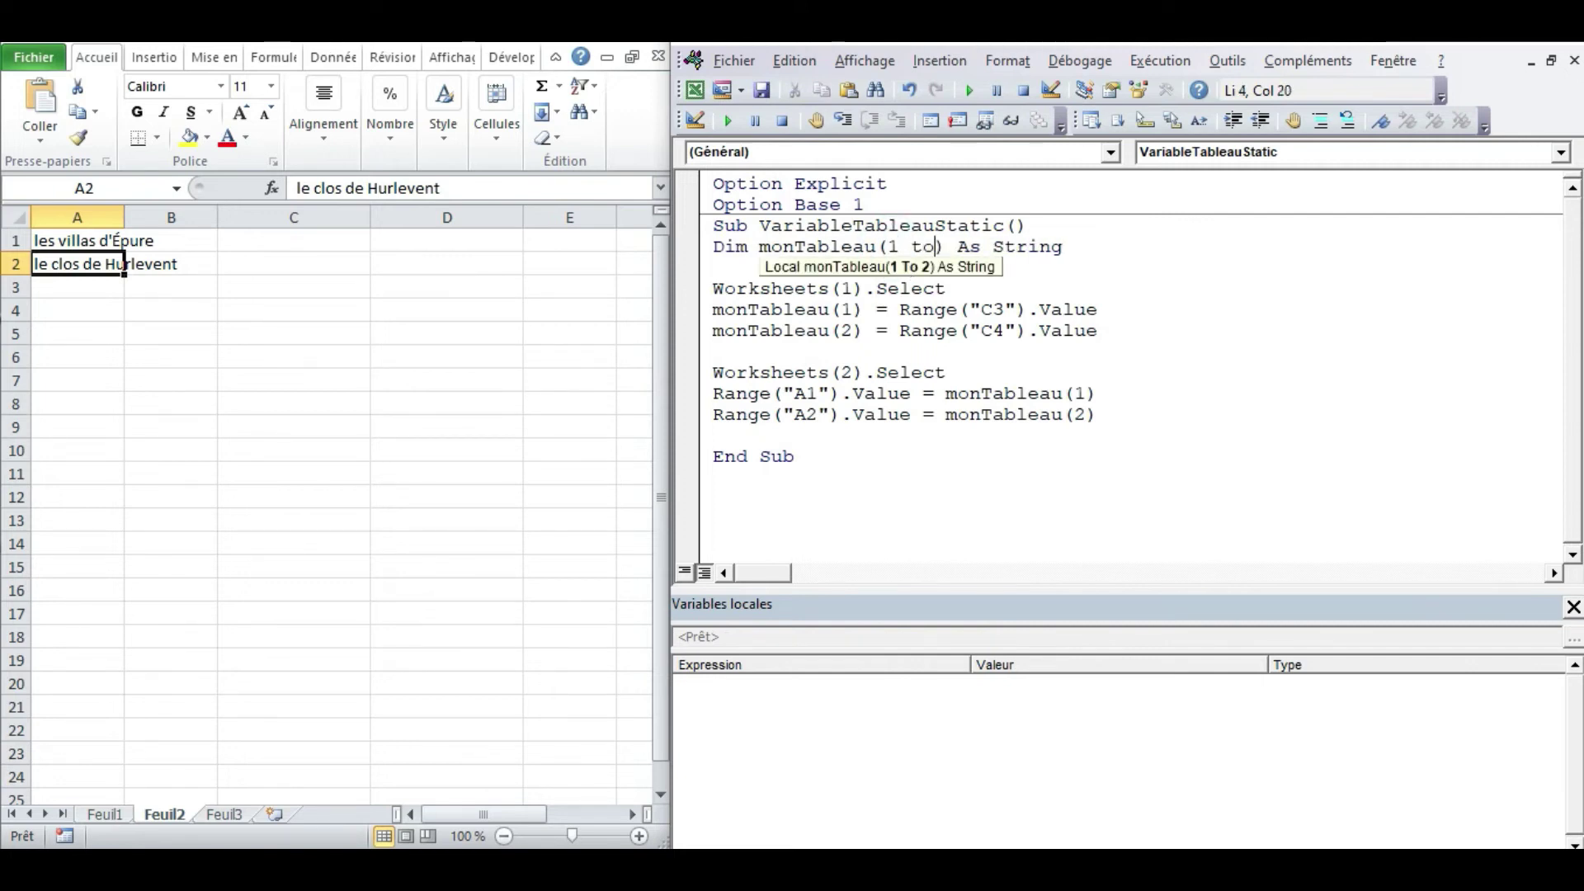
{"action": "type", "text": "2"}
{"action": "left_click", "coordinate": [1171, 450]}
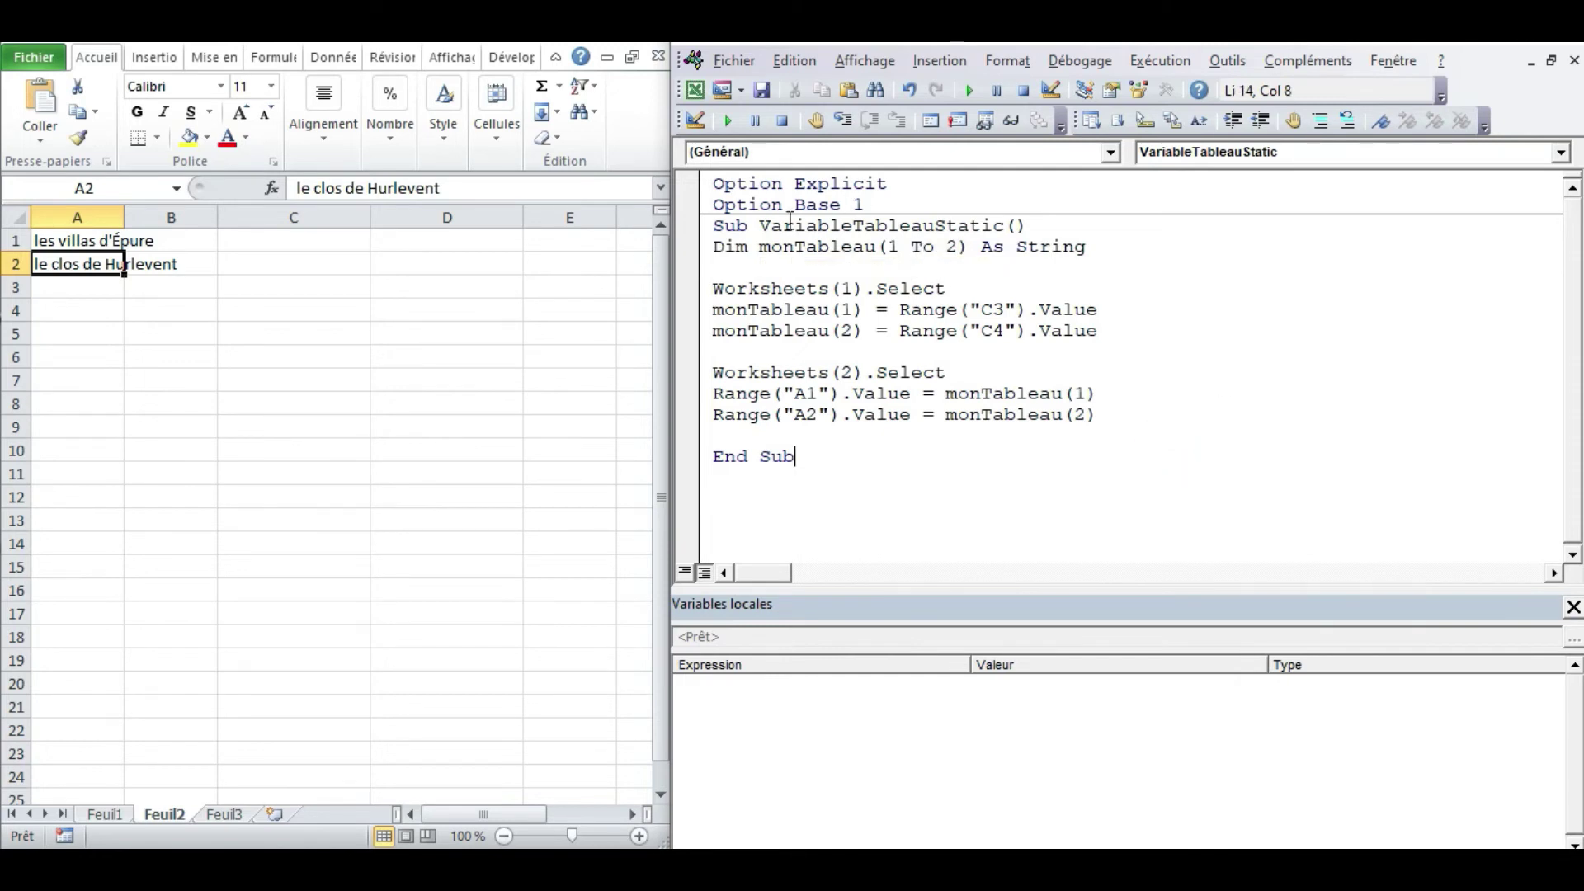
Step: Delete the Option Base 1 line from the module
{"action": "left_click_drag", "start_coordinate": [723, 204], "coordinate": [921, 202]}
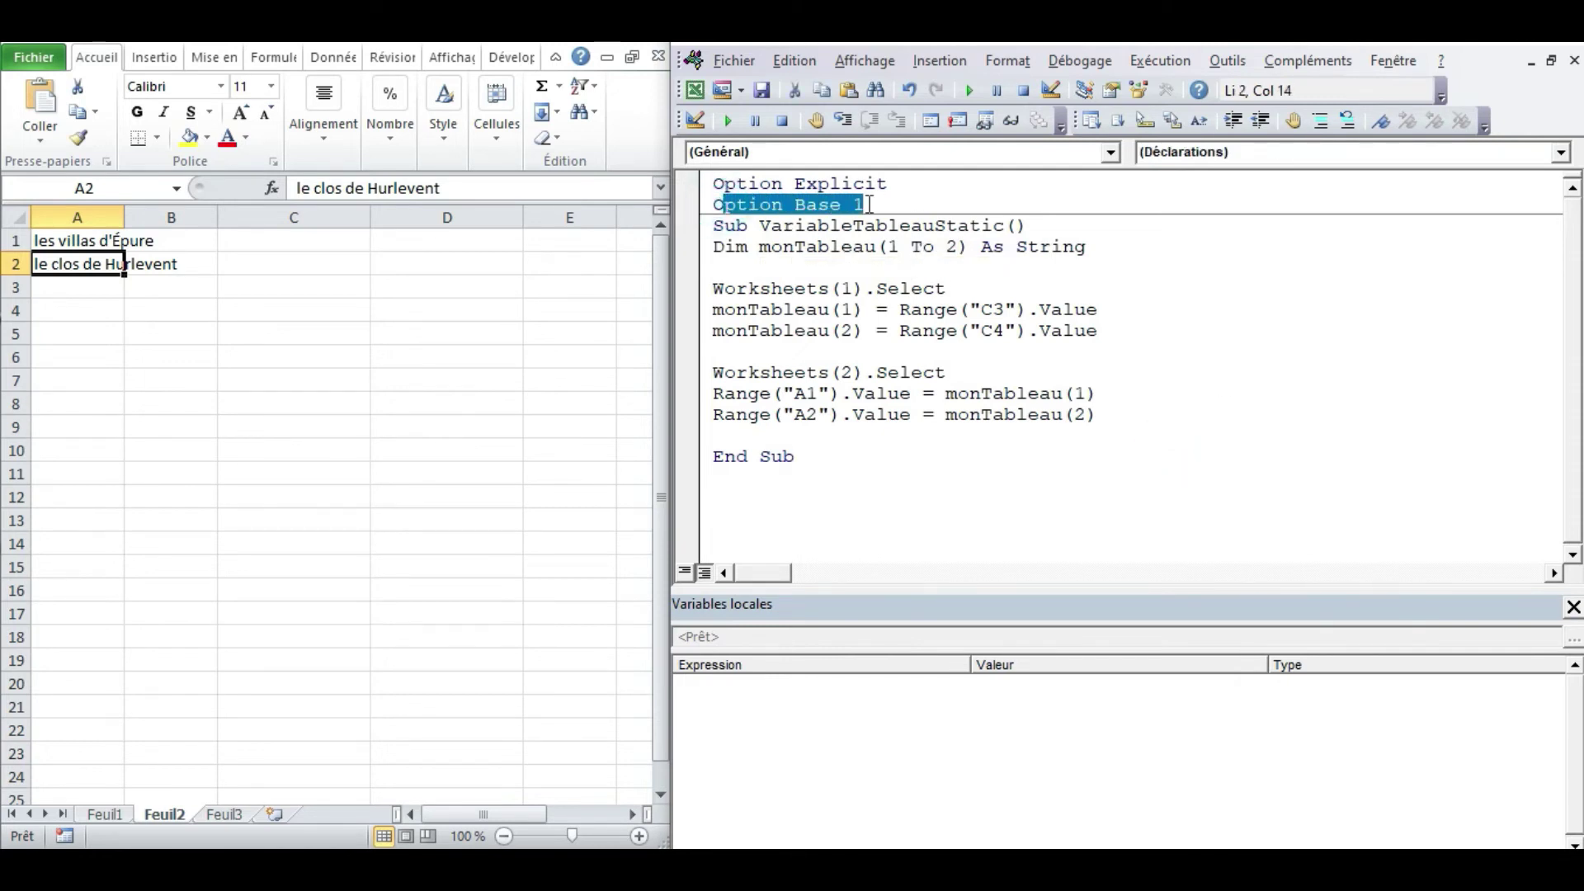
{"action": "left_click", "coordinate": [698, 206]}
{"action": "key", "text": "Delete"}
{"action": "left_click", "coordinate": [935, 435]}
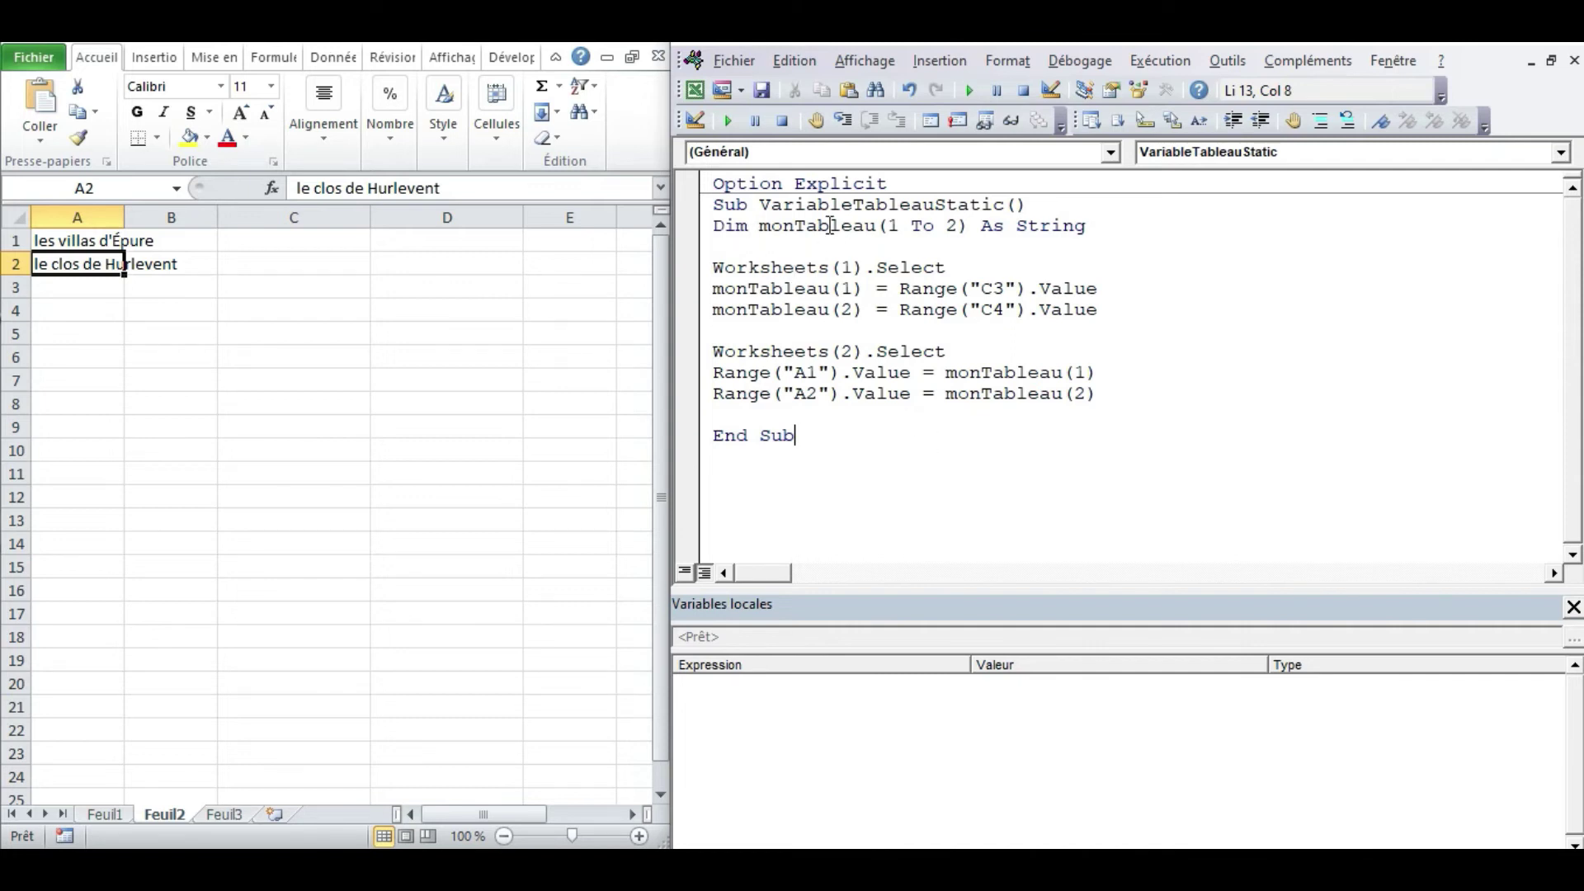
{"action": "left_click_drag", "start_coordinate": [830, 225], "coordinate": [957, 225]}
{"action": "left_click", "coordinate": [991, 226]}
{"action": "left_click", "coordinate": [912, 225]}
{"action": "left_click_drag", "start_coordinate": [723, 291], "coordinate": [1141, 306]}
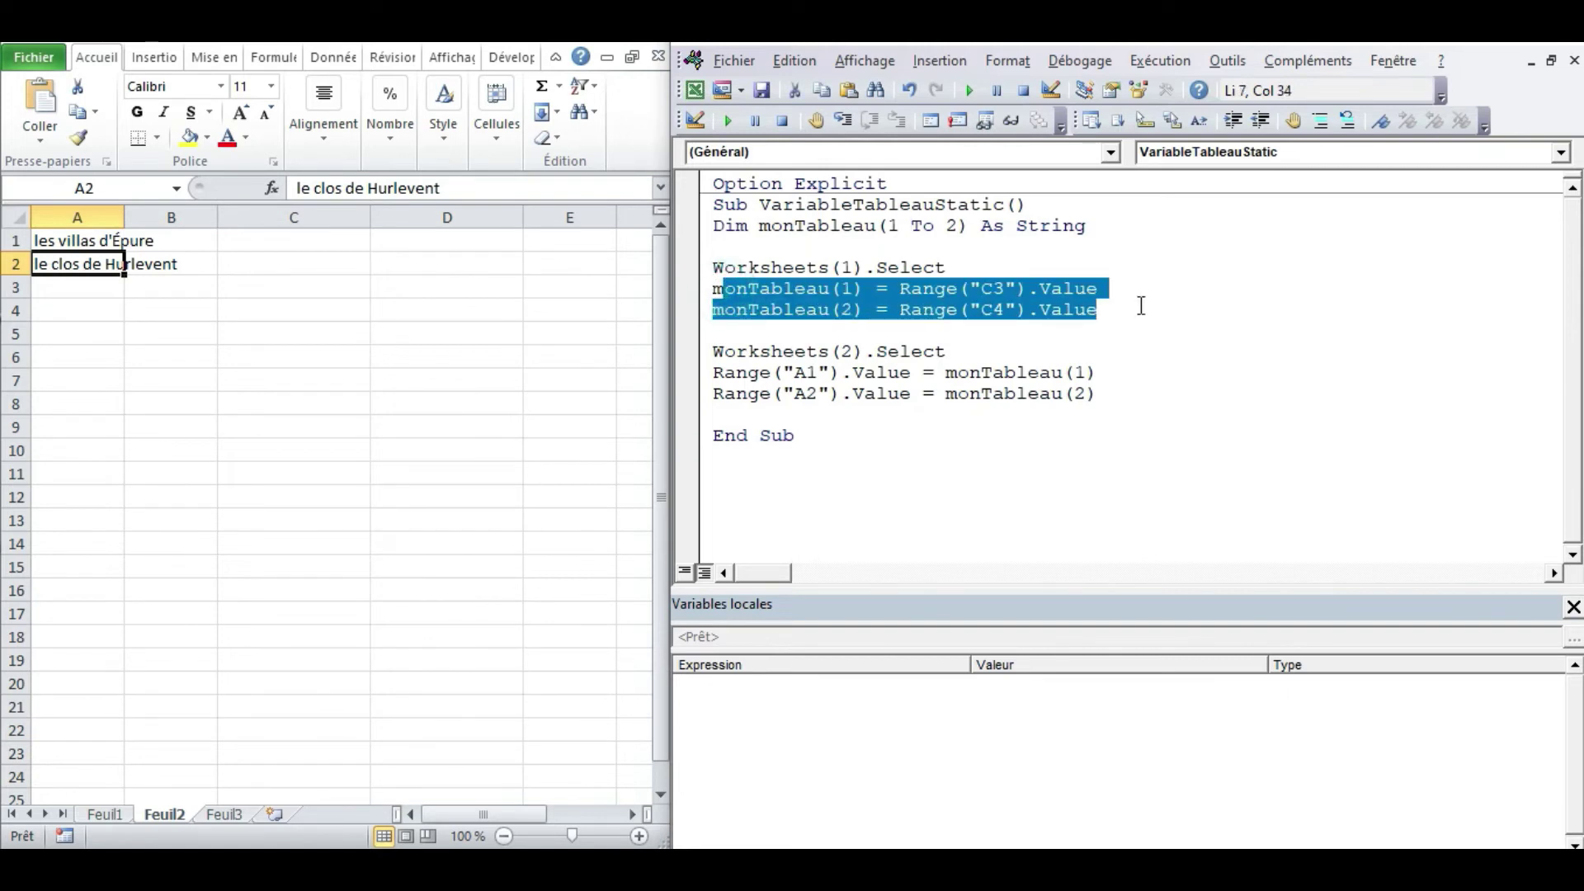
{"action": "left_click_drag", "start_coordinate": [715, 373], "coordinate": [1159, 422]}
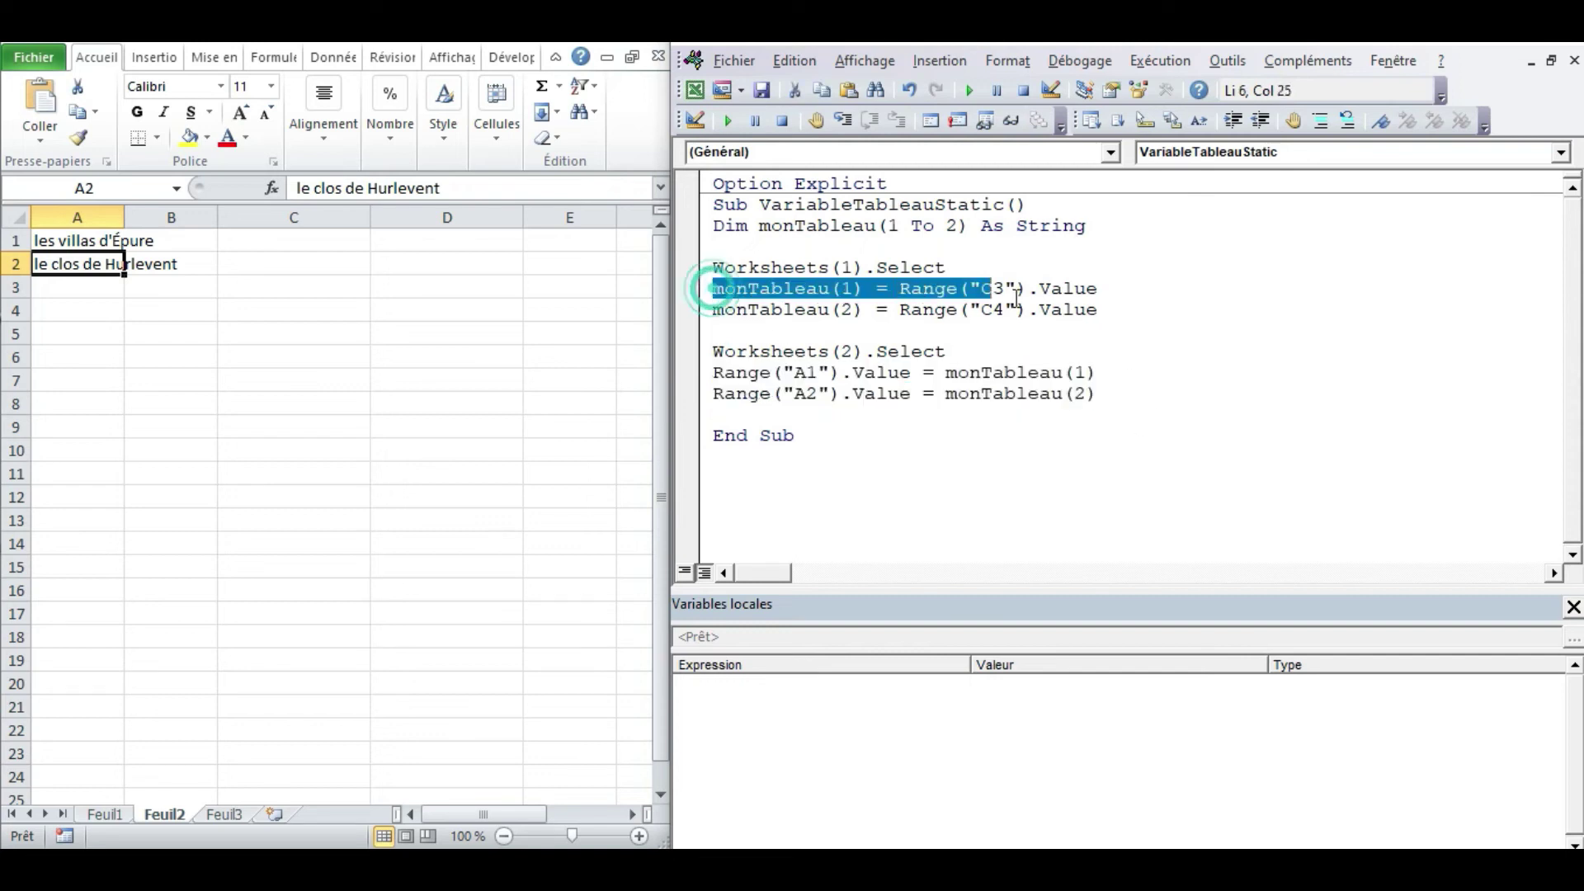
{"action": "left_click_drag", "start_coordinate": [715, 288], "coordinate": [1164, 302]}
{"action": "left_click", "coordinate": [1131, 353]}
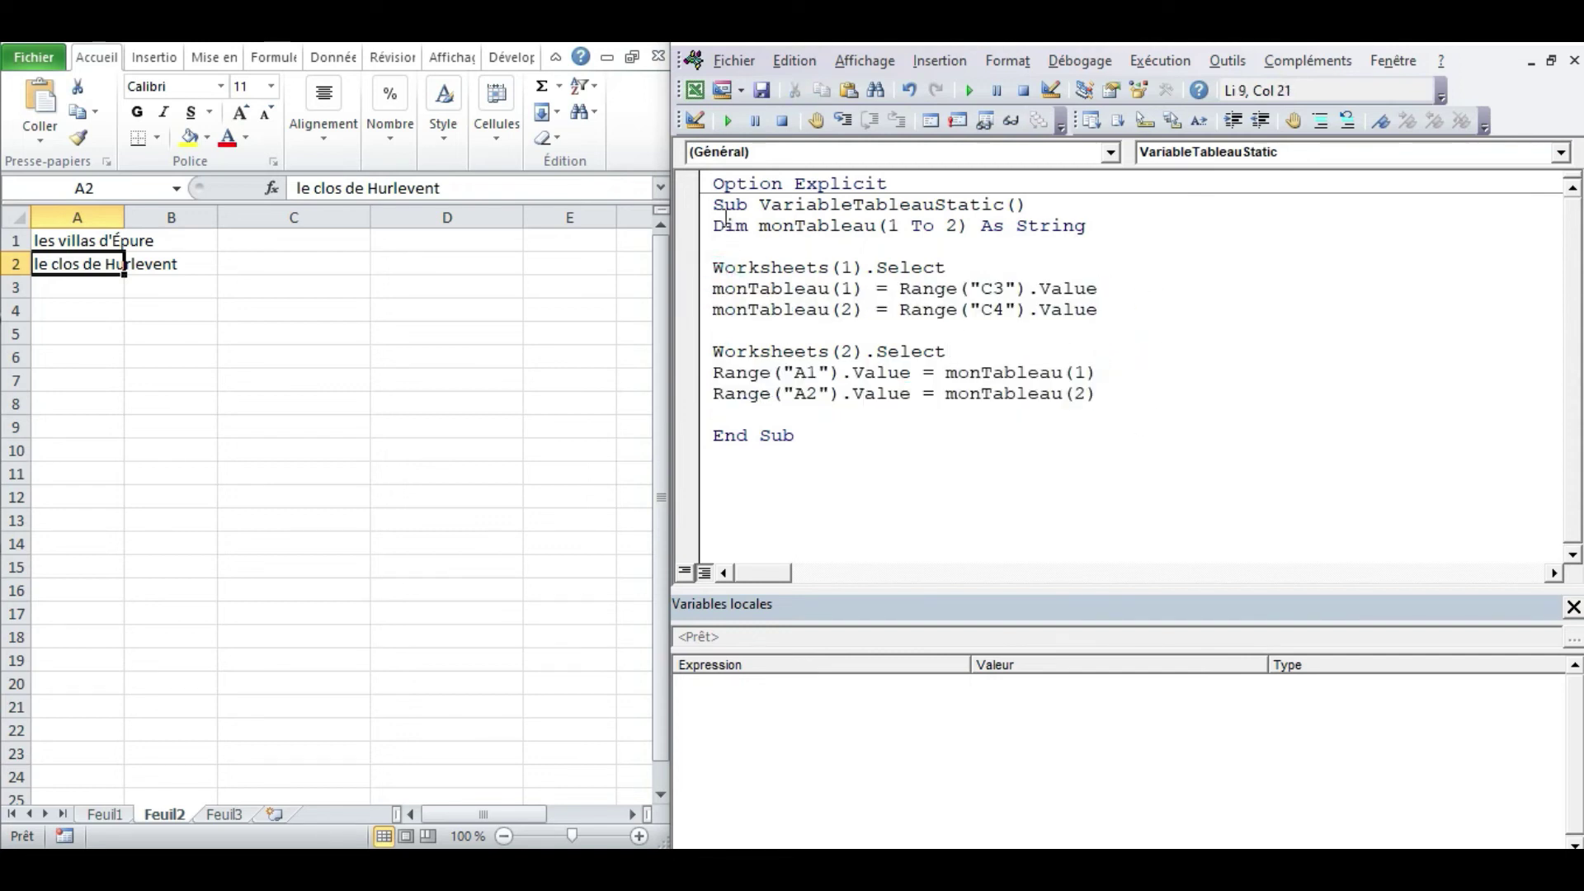
Step: Paste a copy of the VariableTableauStatic macro below End Sub and close the Locals pane
{"action": "left_click_drag", "start_coordinate": [714, 205], "coordinate": [949, 425]}
{"action": "key", "text": "ctrl+c"}
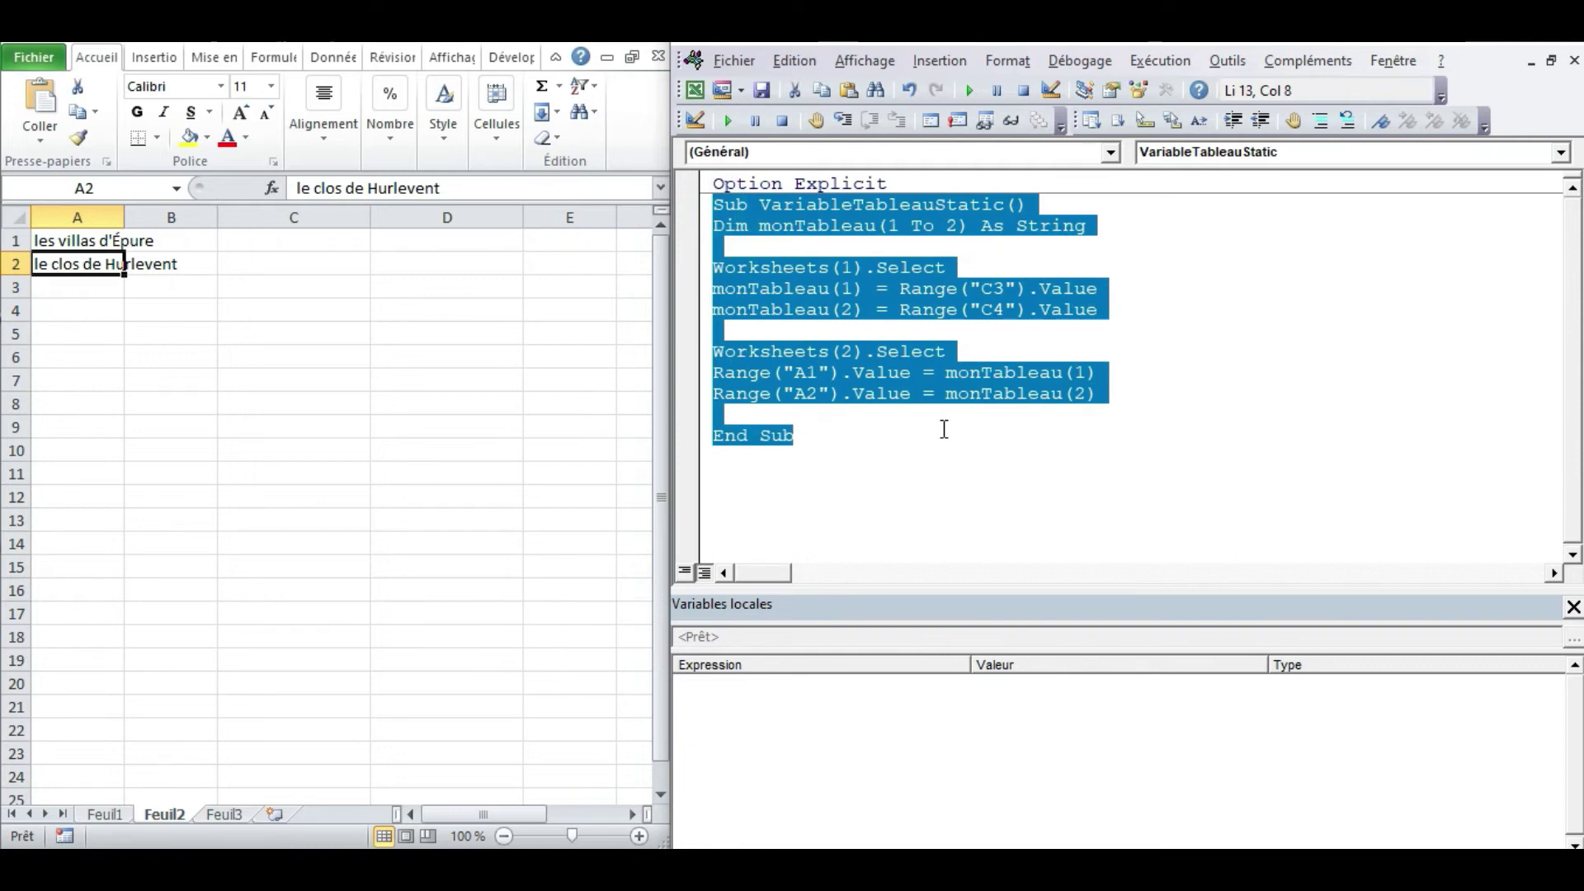
{"action": "left_click", "coordinate": [743, 476]}
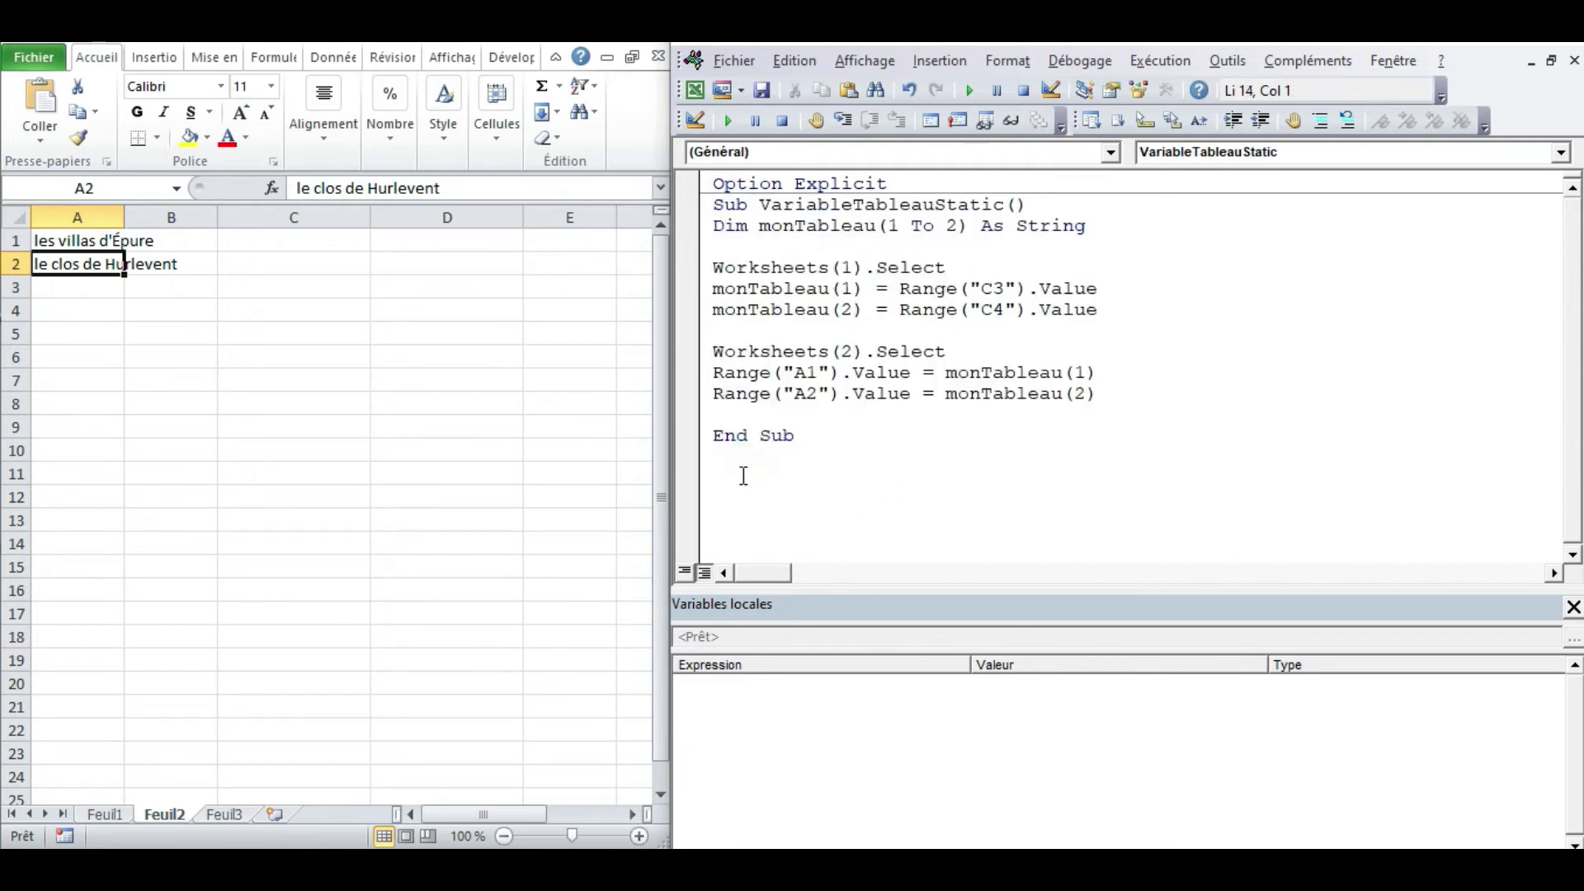
{"action": "key", "text": "ctrl+v"}
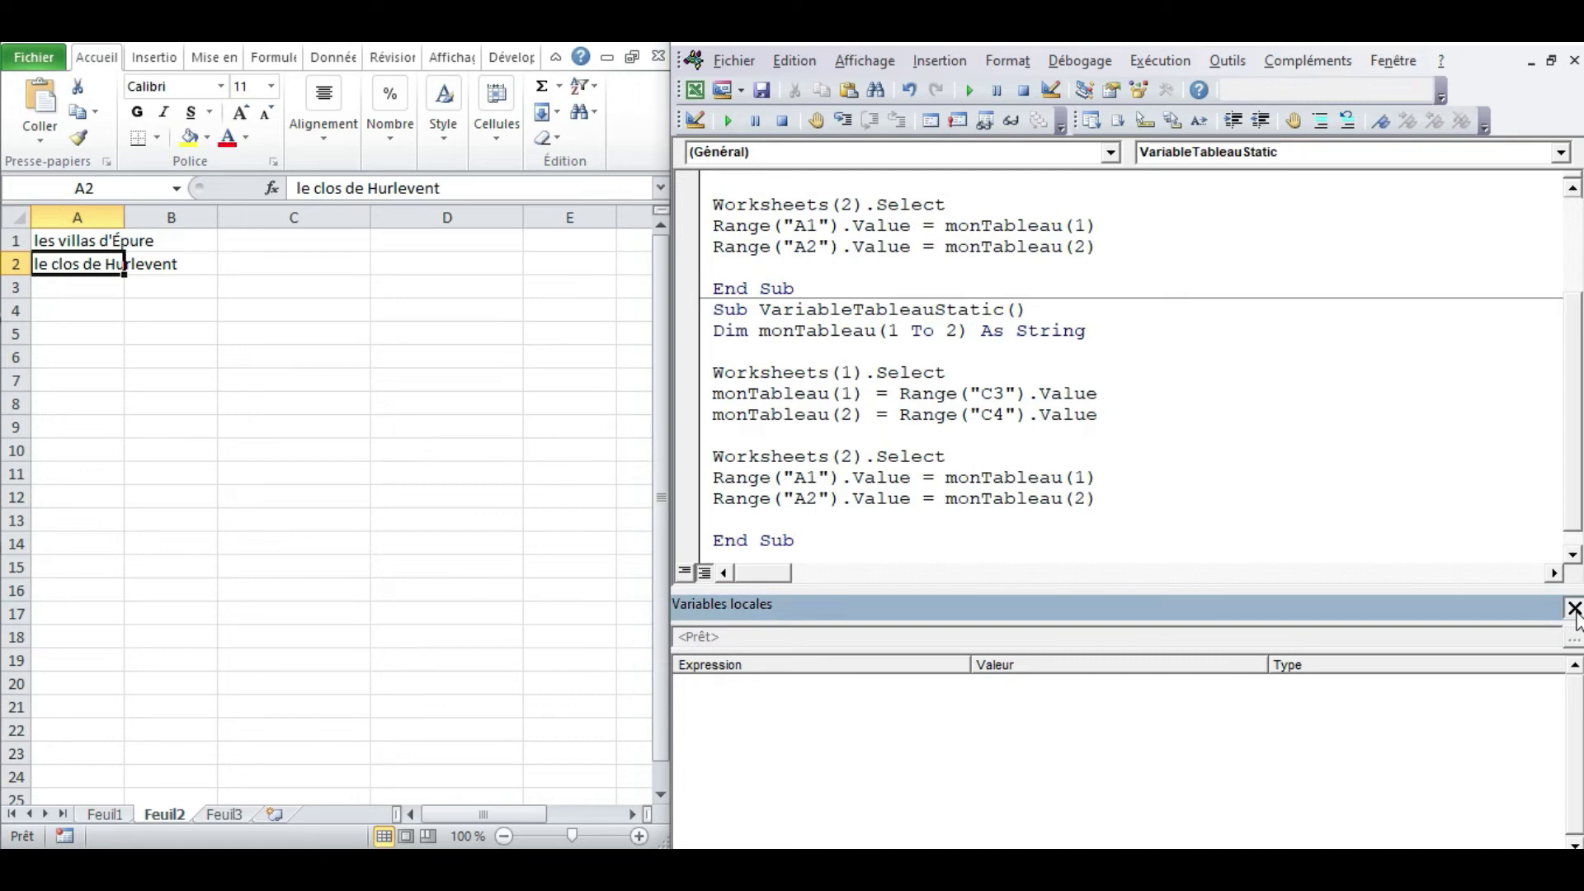
{"action": "left_click", "coordinate": [1575, 608]}
Step: Rename the copy BoucleSurVariableTableauStatic and highlight its monTableau bounds
{"action": "left_click", "coordinate": [761, 456]}
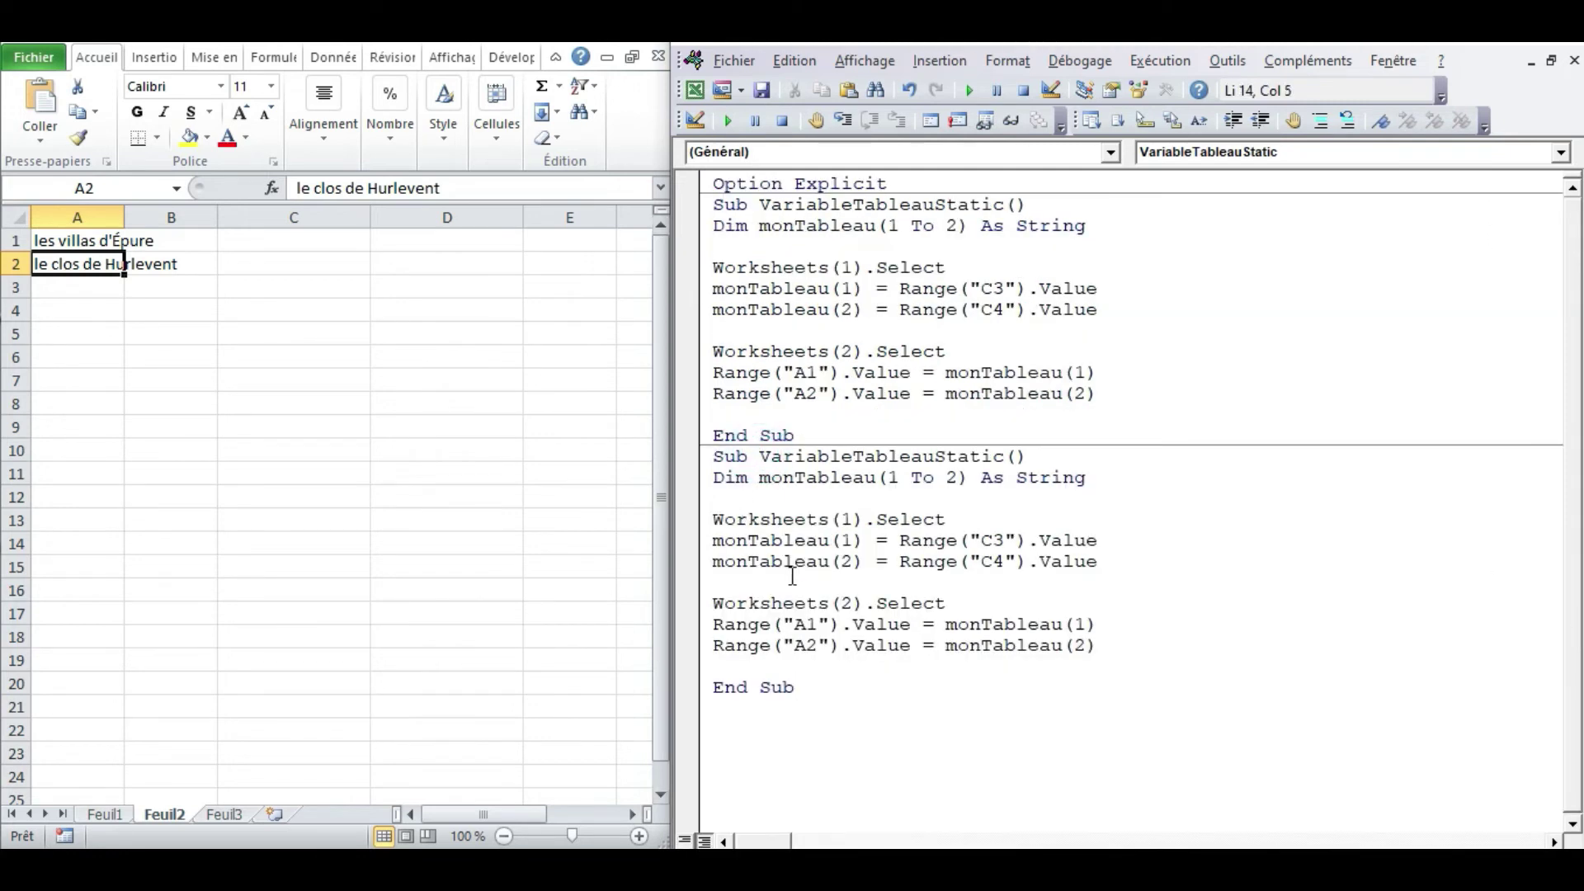
{"action": "type", "text": "Boucle"}
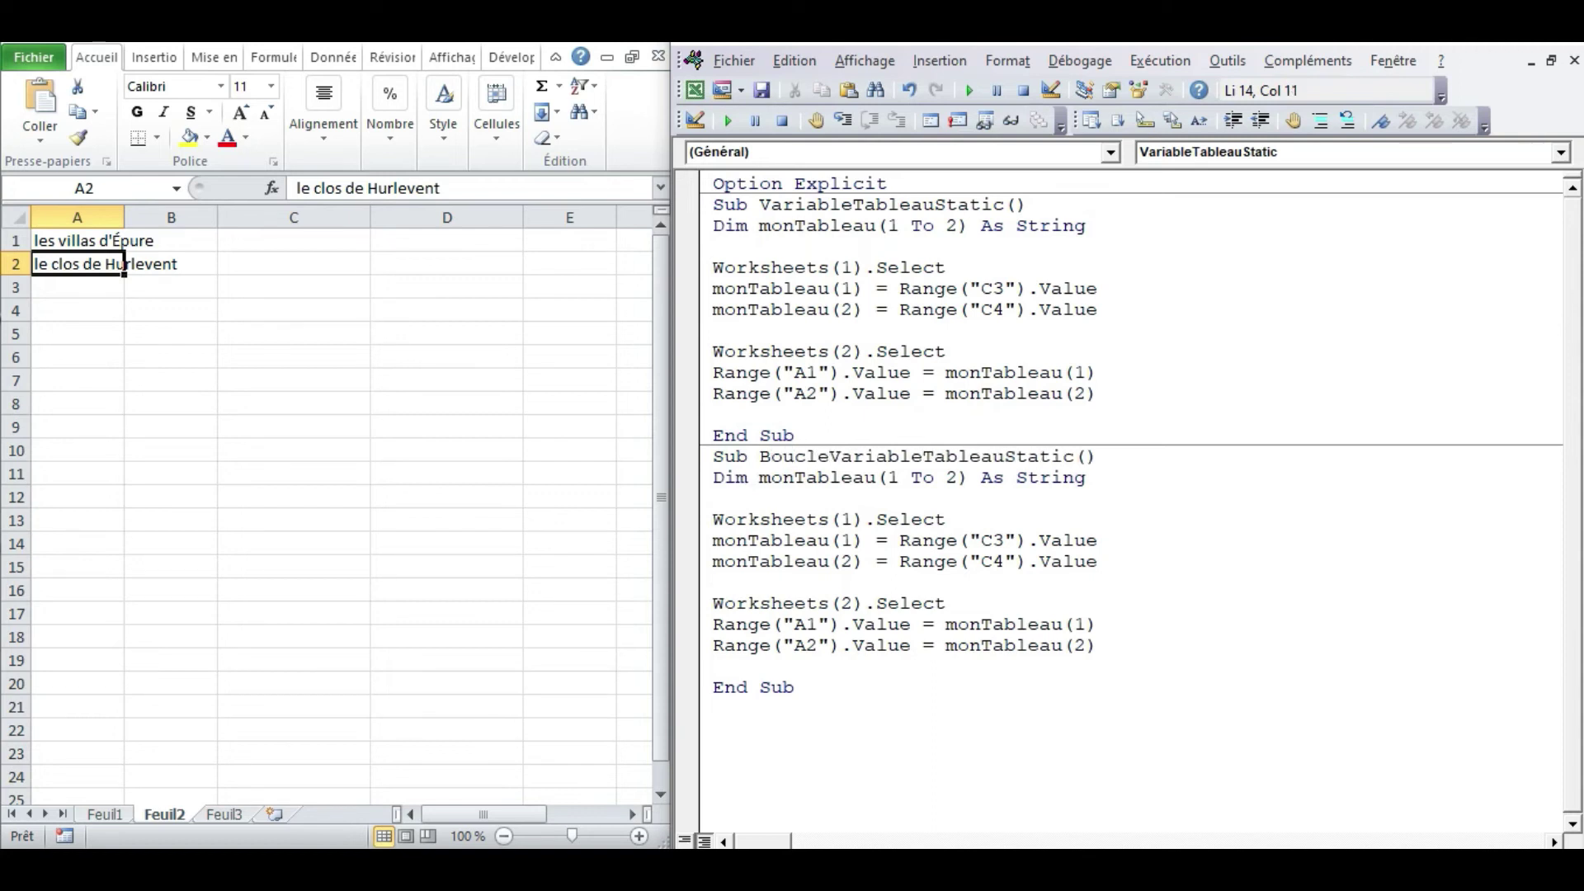
{"action": "type", "text": "Sur"}
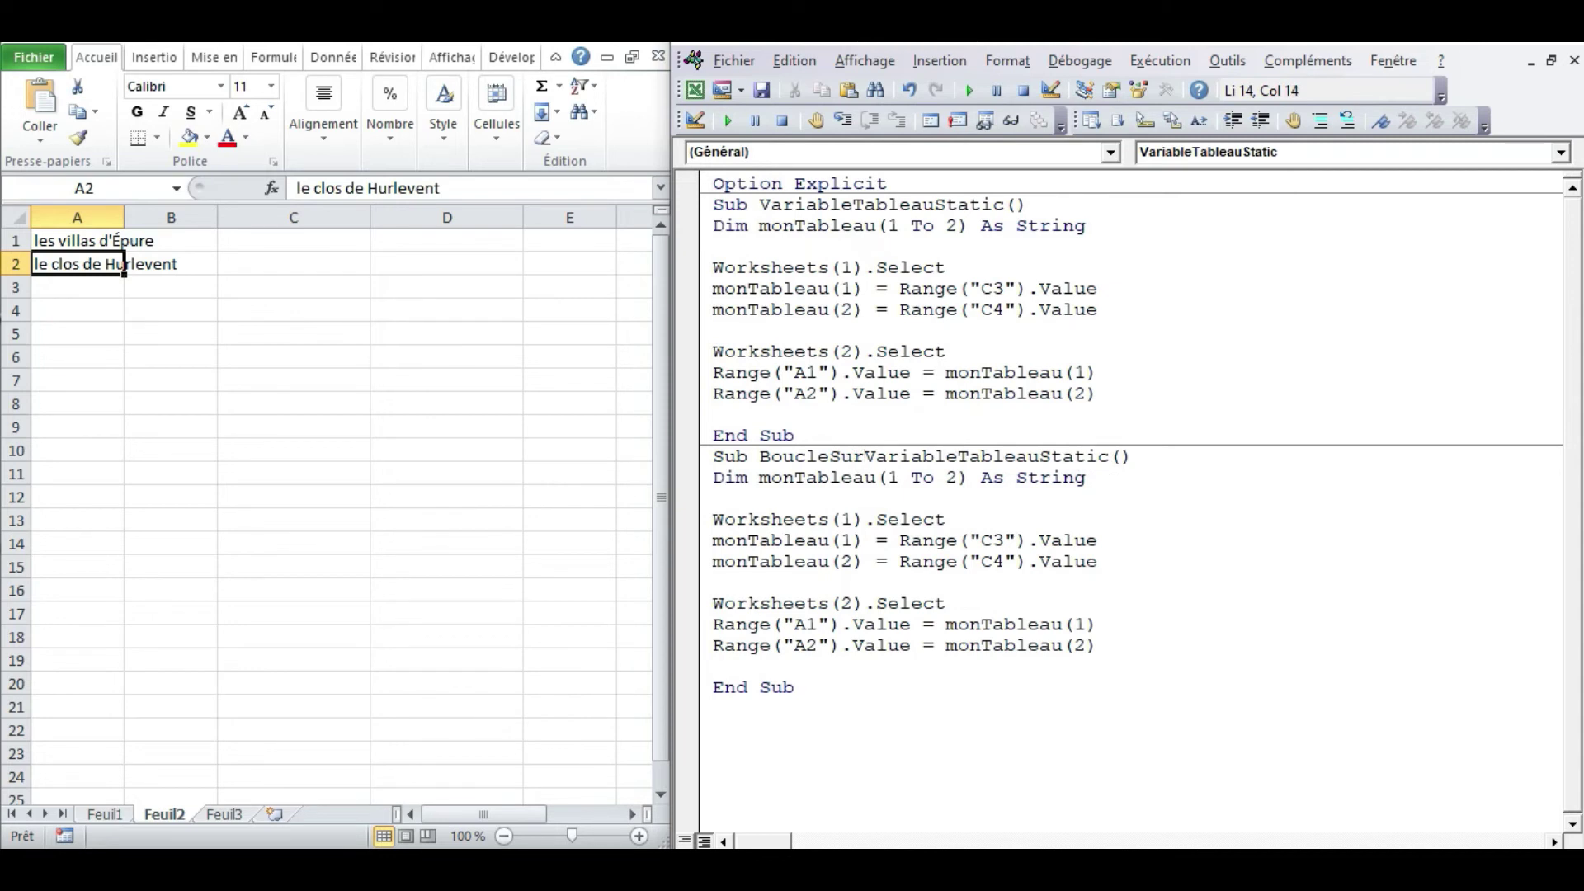
{"action": "left_click", "coordinate": [888, 474]}
{"action": "double_click", "coordinate": [816, 477]}
{"action": "left_click", "coordinate": [933, 478]}
{"action": "left_click_drag", "start_coordinate": [945, 478], "coordinate": [876, 478]}
Step: Count the 19 residences in Feuil1 C3:C21 and change monTableau's bounds to 1 To 19
{"action": "left_click", "coordinate": [912, 500]}
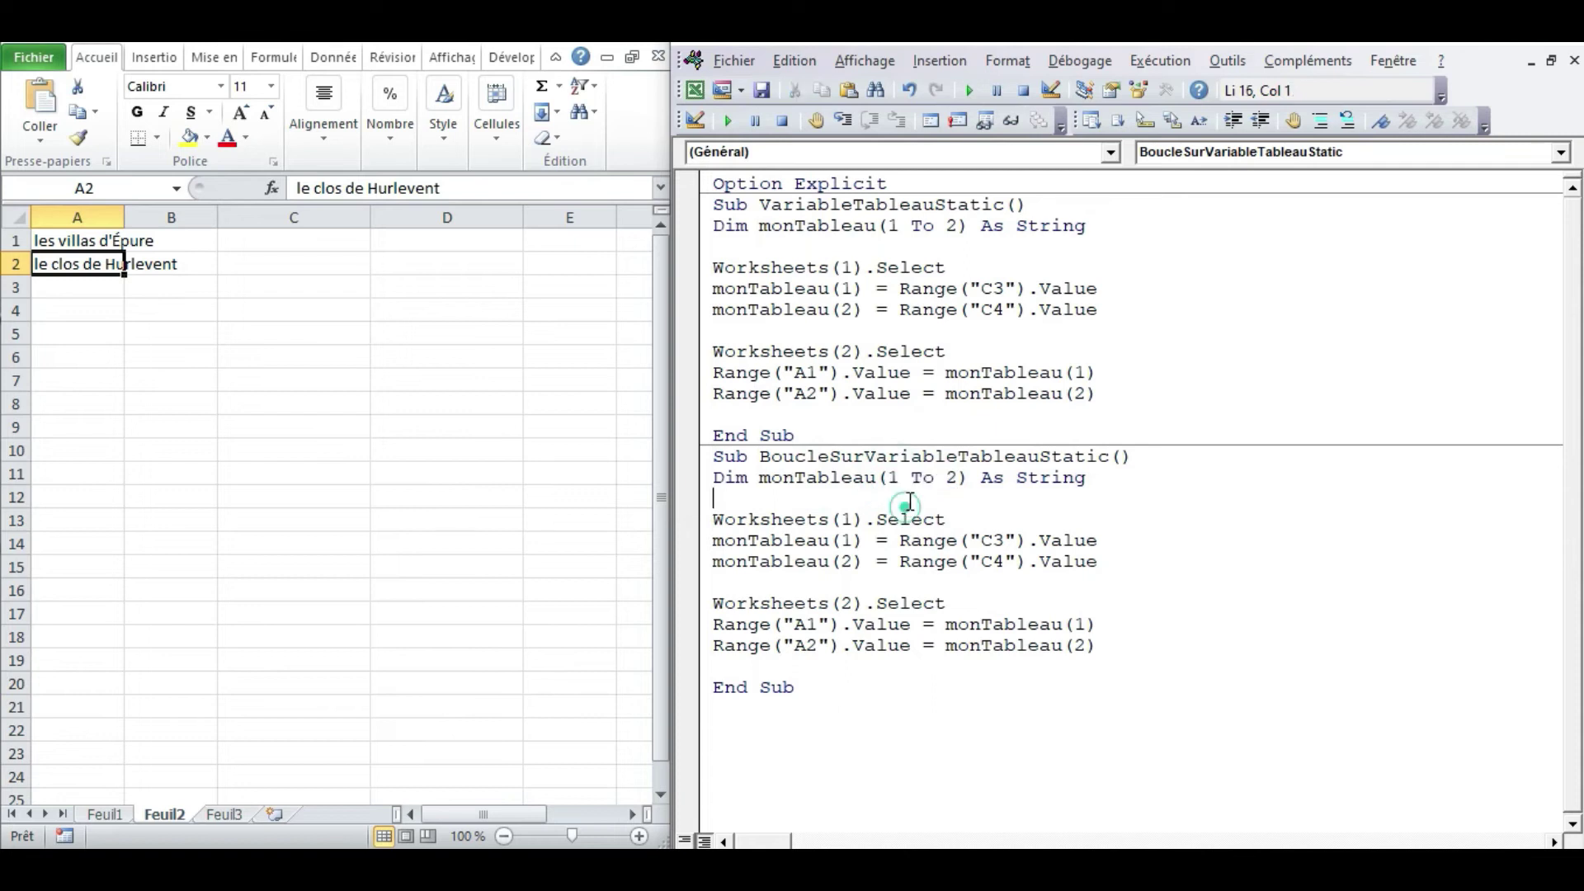
{"action": "left_click", "coordinate": [103, 815]}
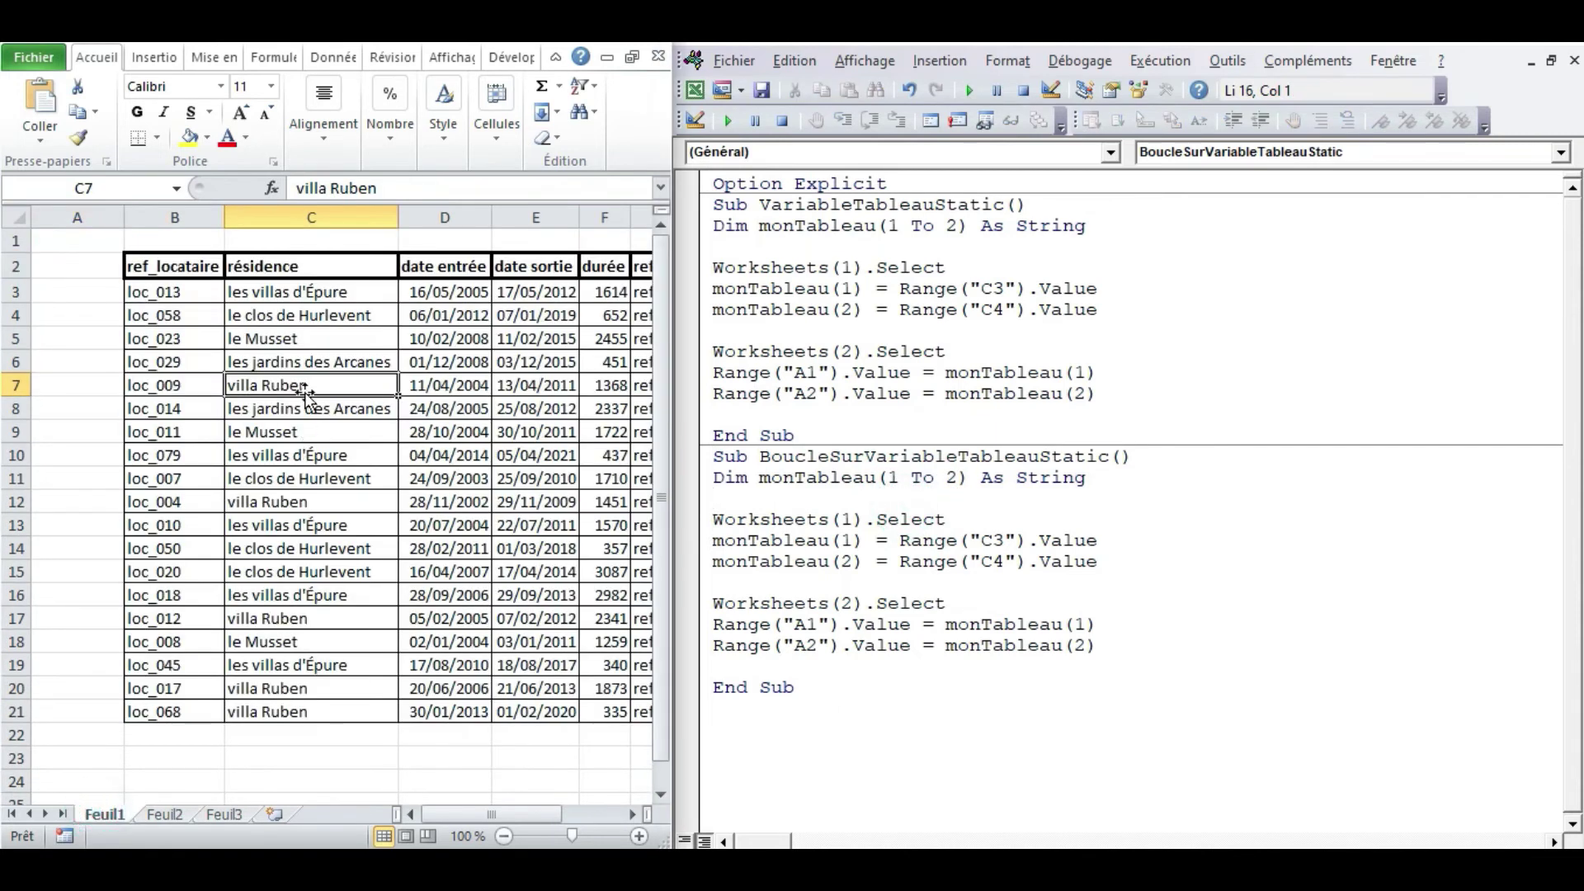
{"action": "left_click_drag", "start_coordinate": [338, 293], "coordinate": [297, 712]}
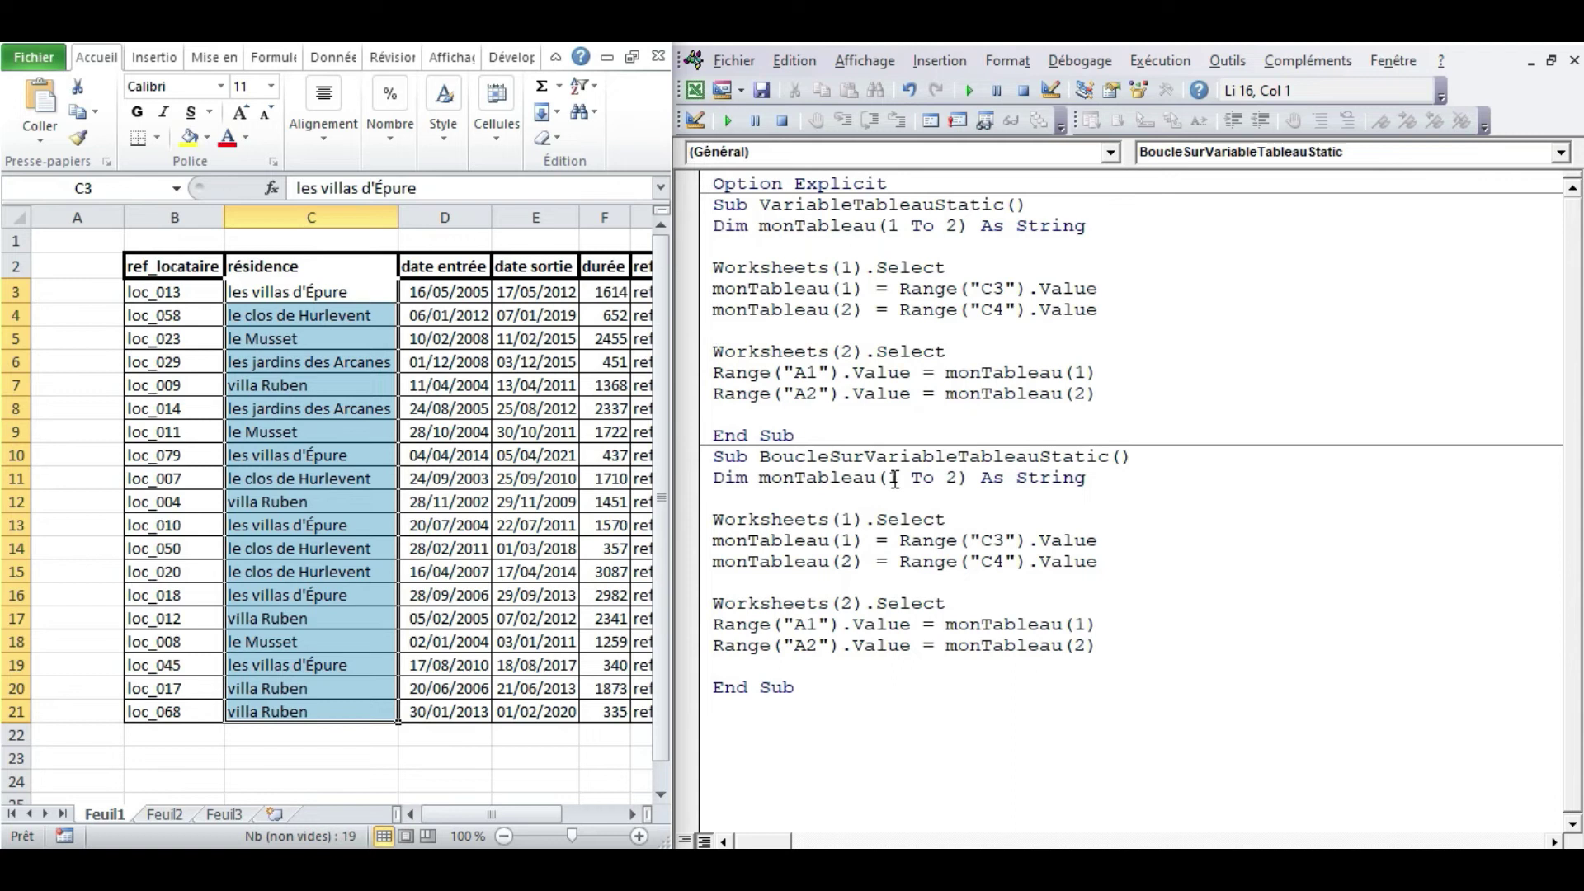
{"action": "left_click", "coordinate": [948, 479]}
{"action": "type", "text": "19"}
{"action": "key", "text": "Delete"}
Step: Add Dim i As Integer and the line For i = 1 To 19
{"action": "left_click", "coordinate": [724, 496]}
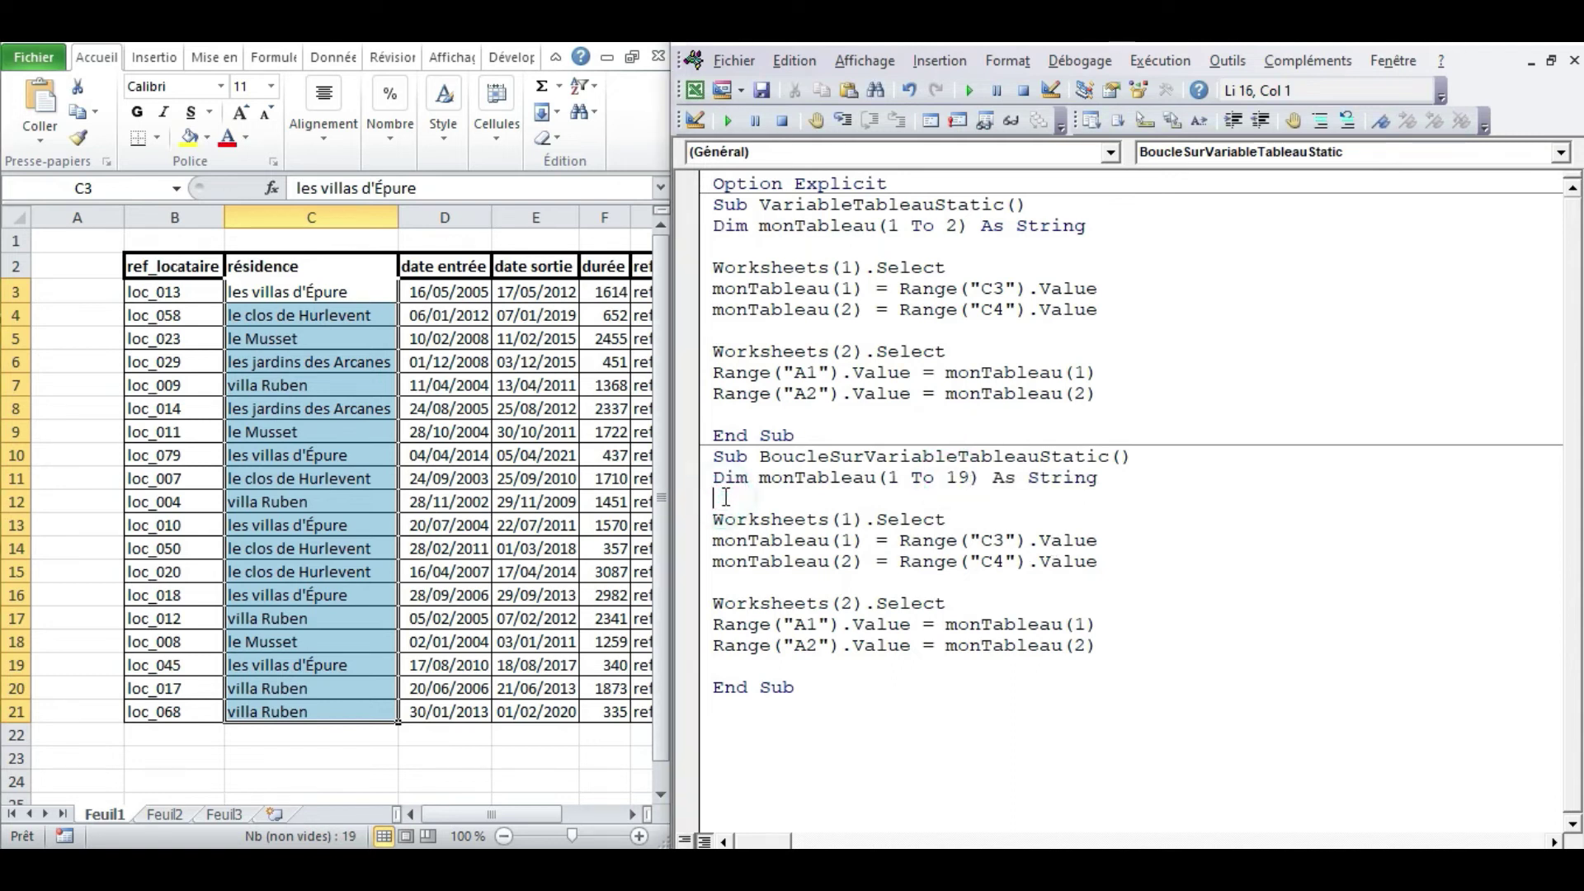
{"action": "type", "text": "dim i as "}
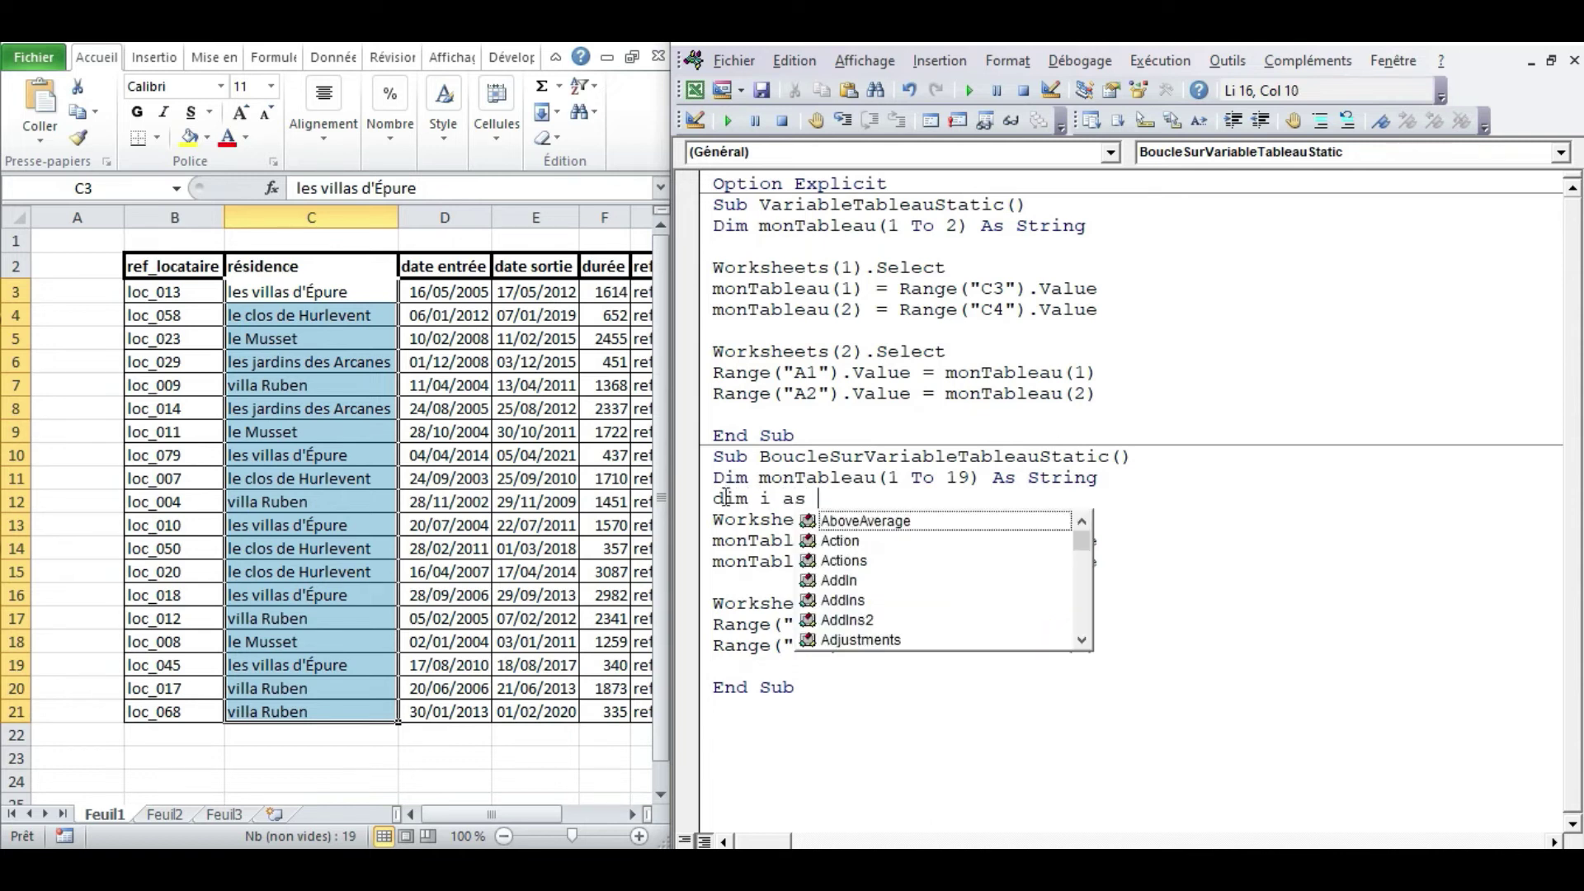
{"action": "type", "text": "int"}
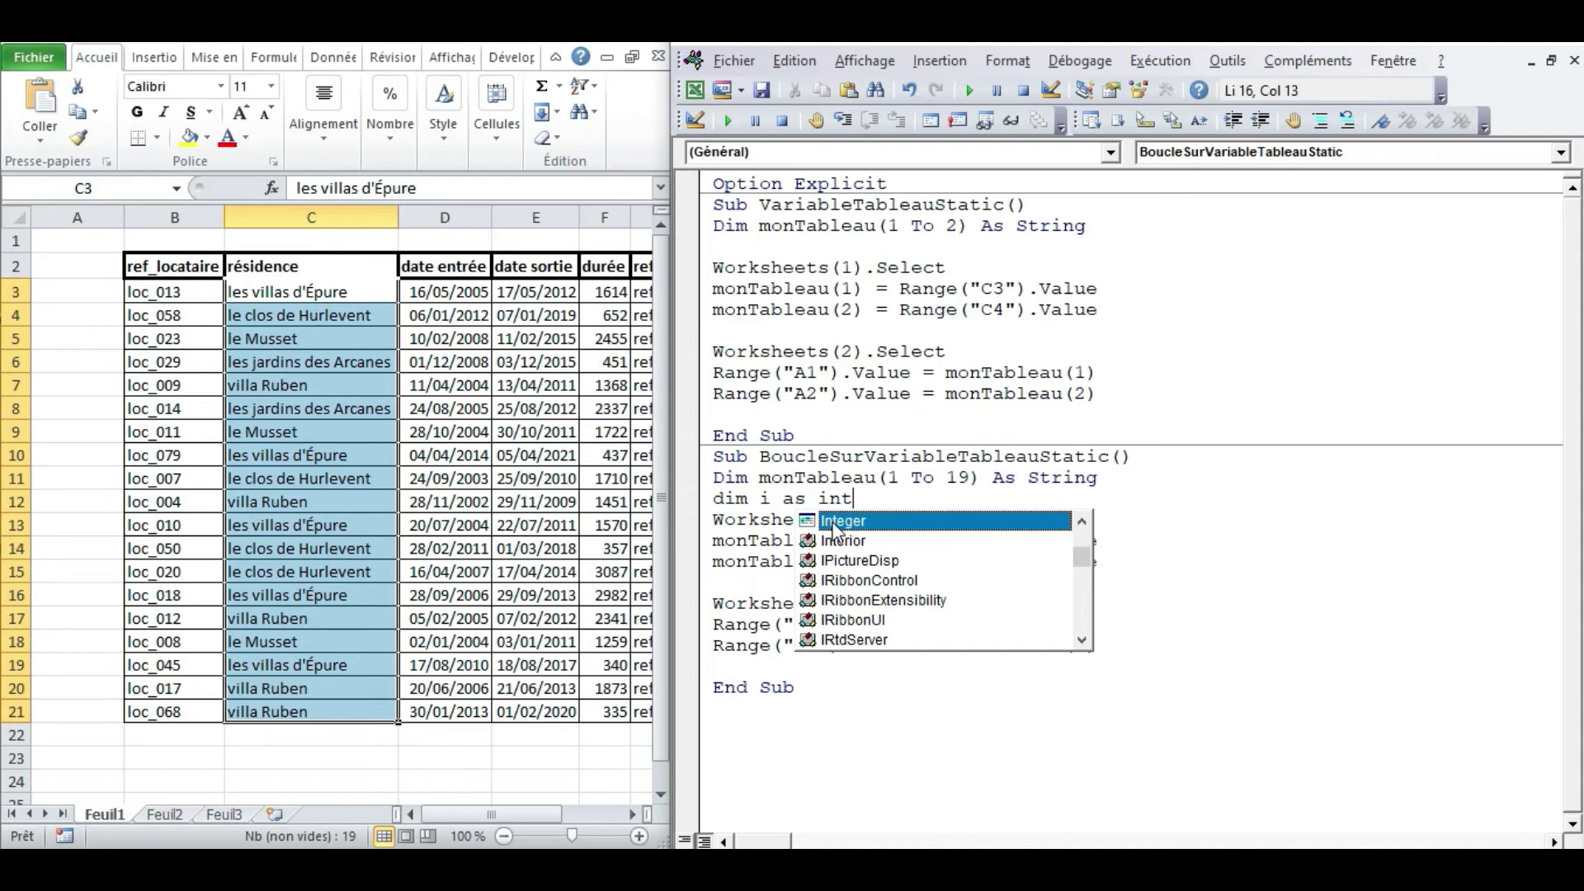
{"action": "key", "text": "Tab"}
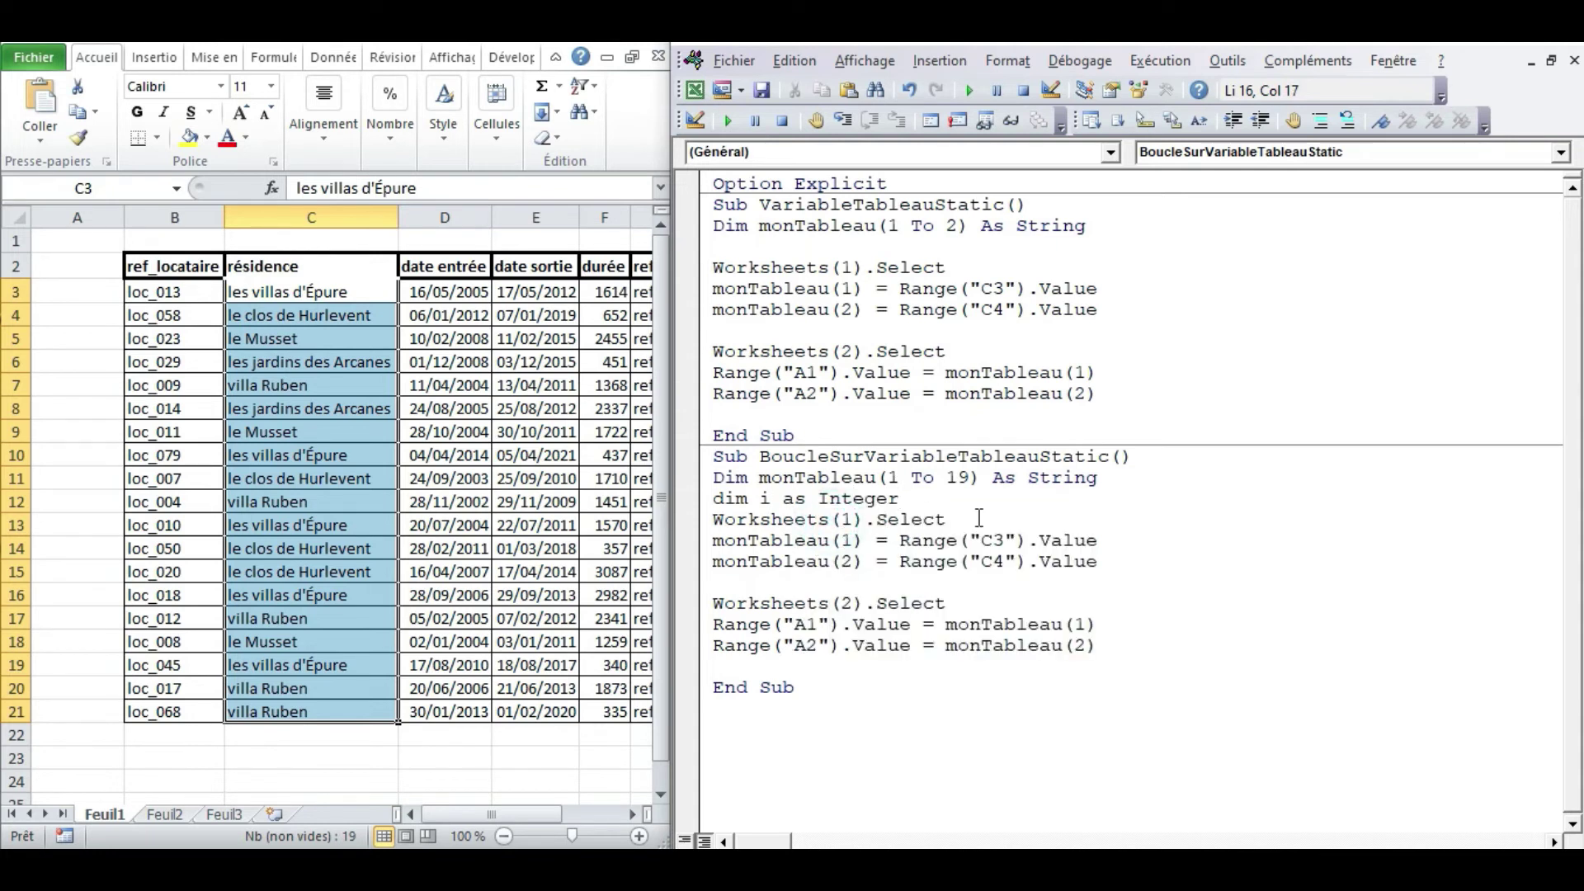
{"action": "key", "text": "Return"}
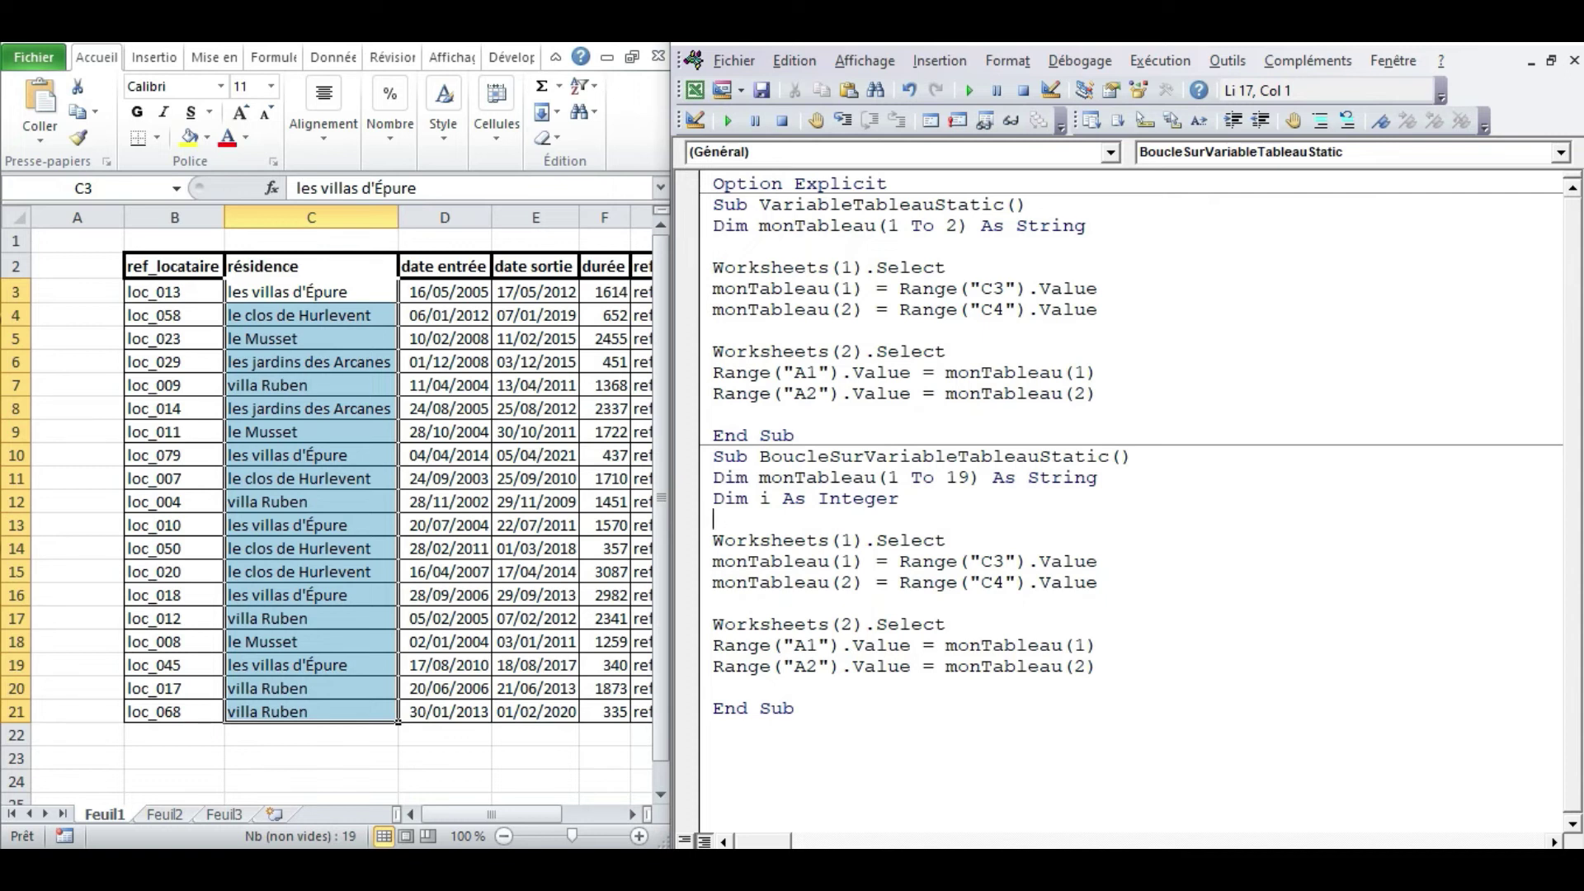
{"action": "type", "text": "for "}
{"action": "type", "text": "=1 to"}
{"action": "type", "text": "19"}
{"action": "key", "text": "Return"}
Step: Delete the redundant line that reads C4 into the array
{"action": "left_click_drag", "start_coordinate": [713, 562], "coordinate": [949, 562]}
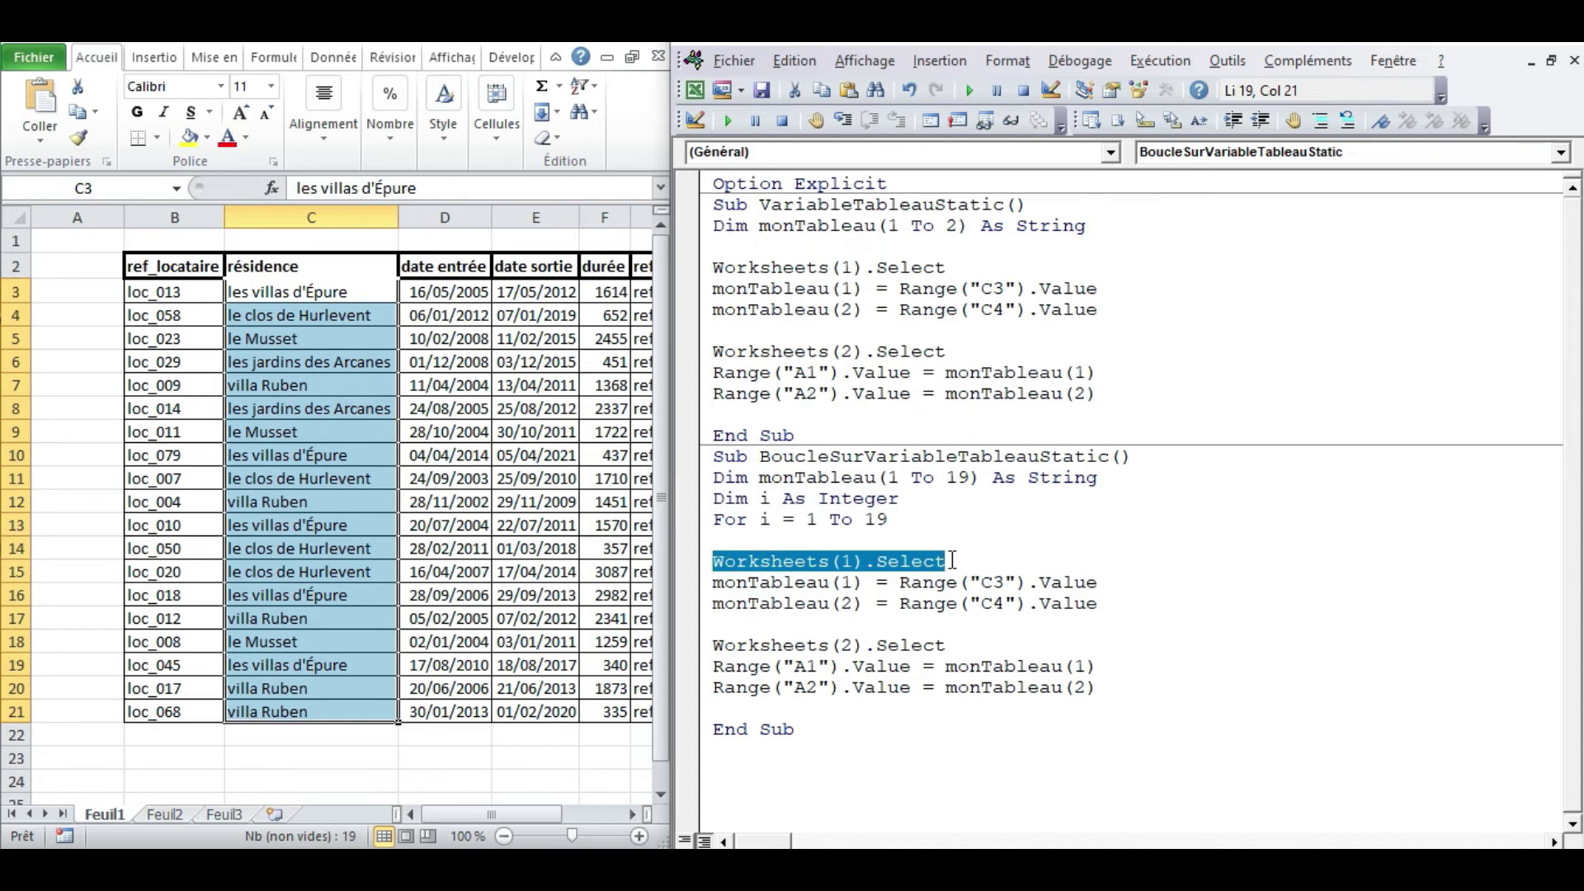
{"action": "left_click_drag", "start_coordinate": [713, 582], "coordinate": [1097, 583]}
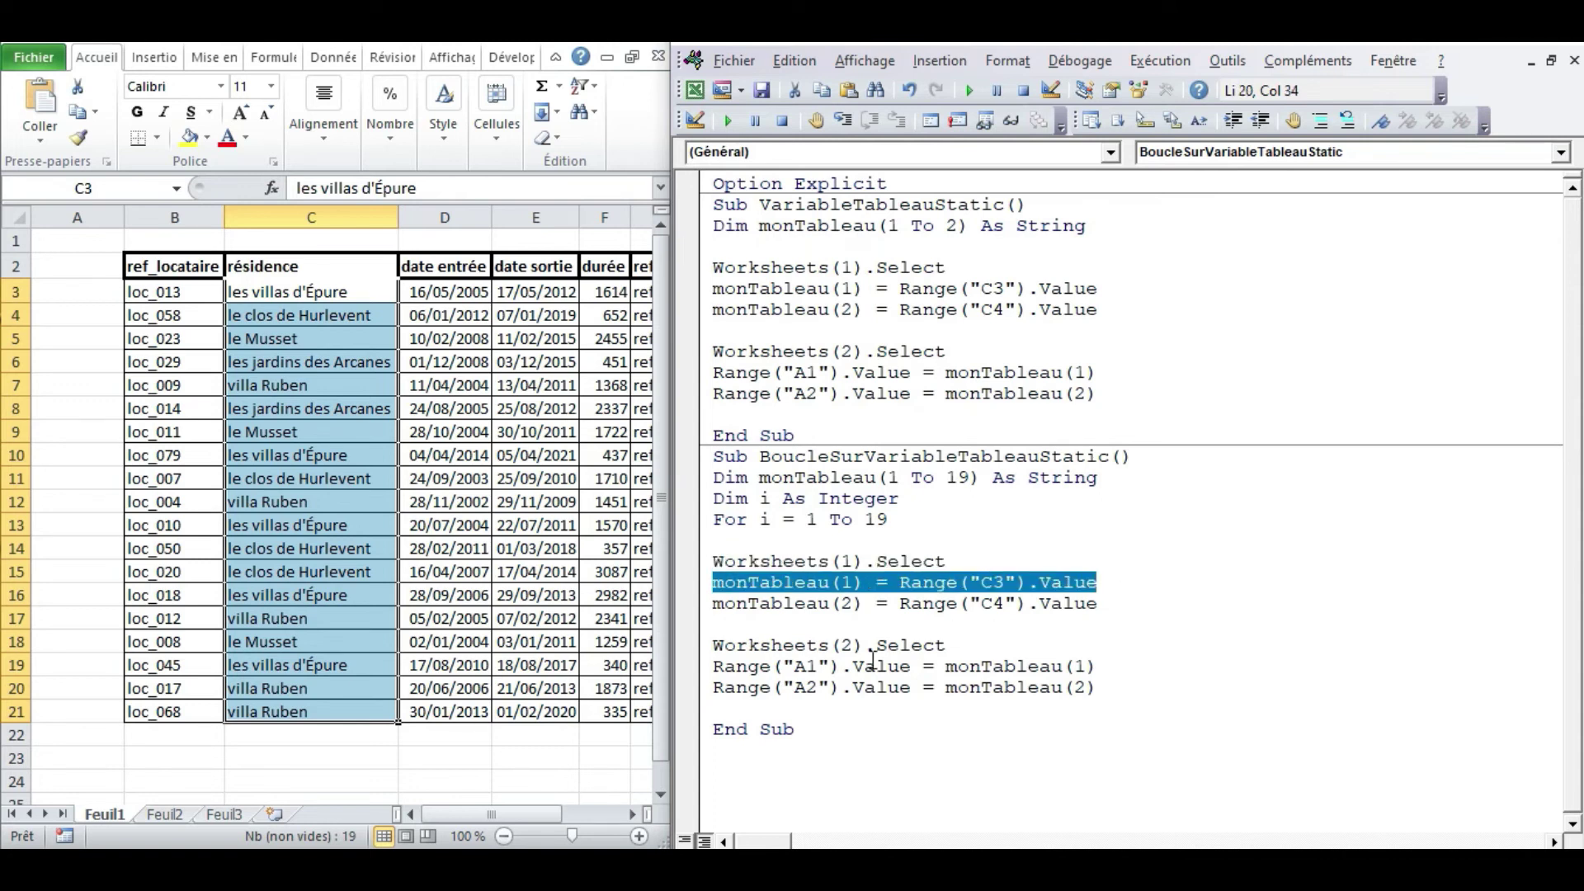
{"action": "left_click", "coordinate": [817, 582]}
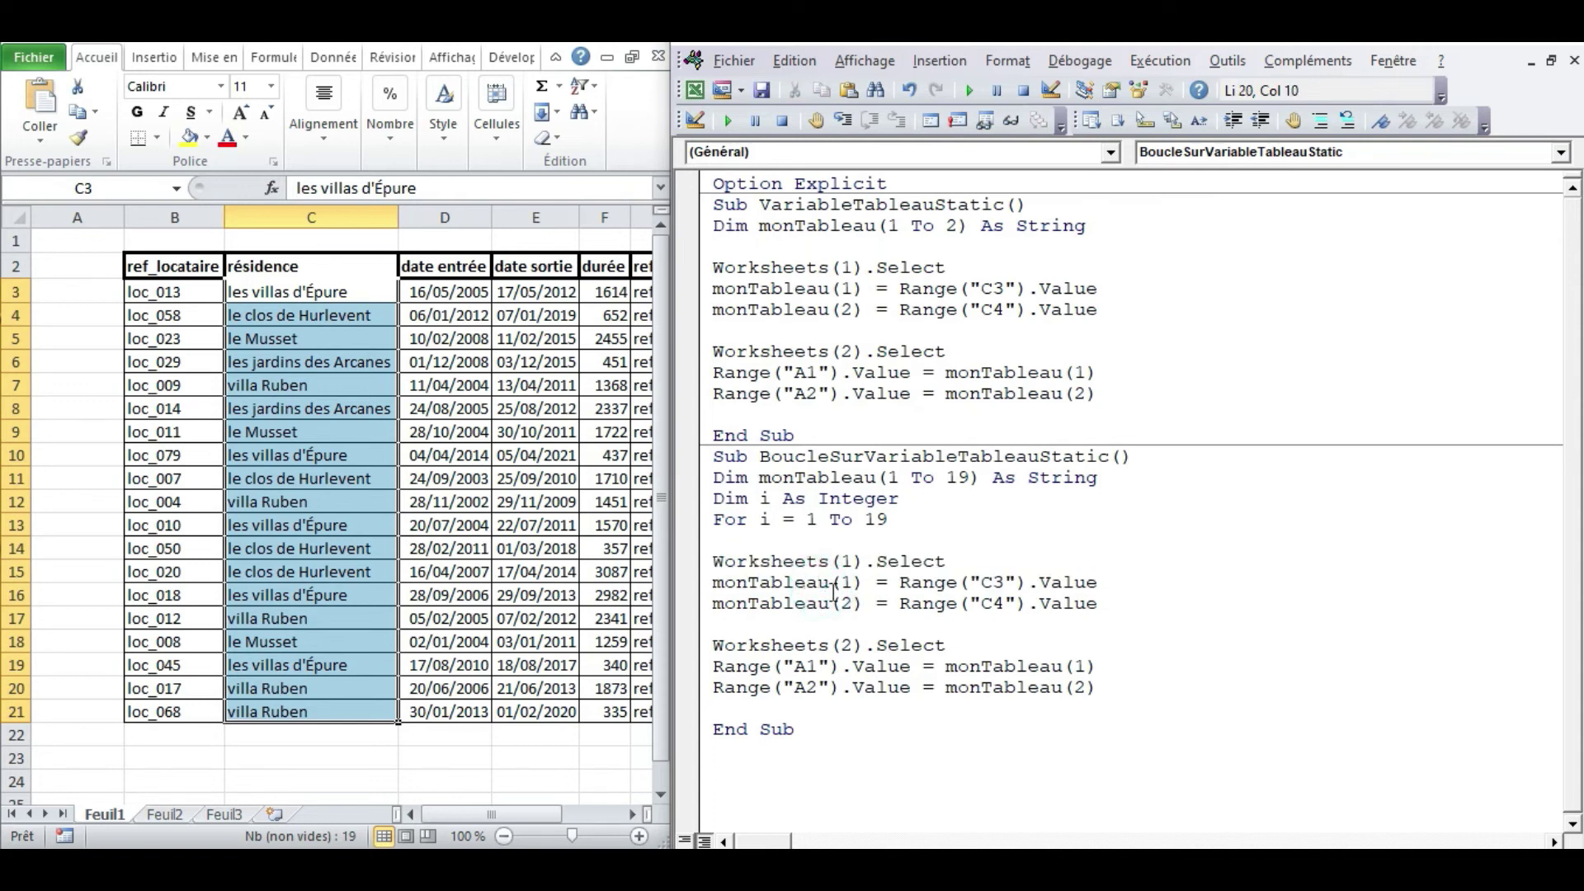
{"action": "left_click_drag", "start_coordinate": [713, 603], "coordinate": [1091, 605]}
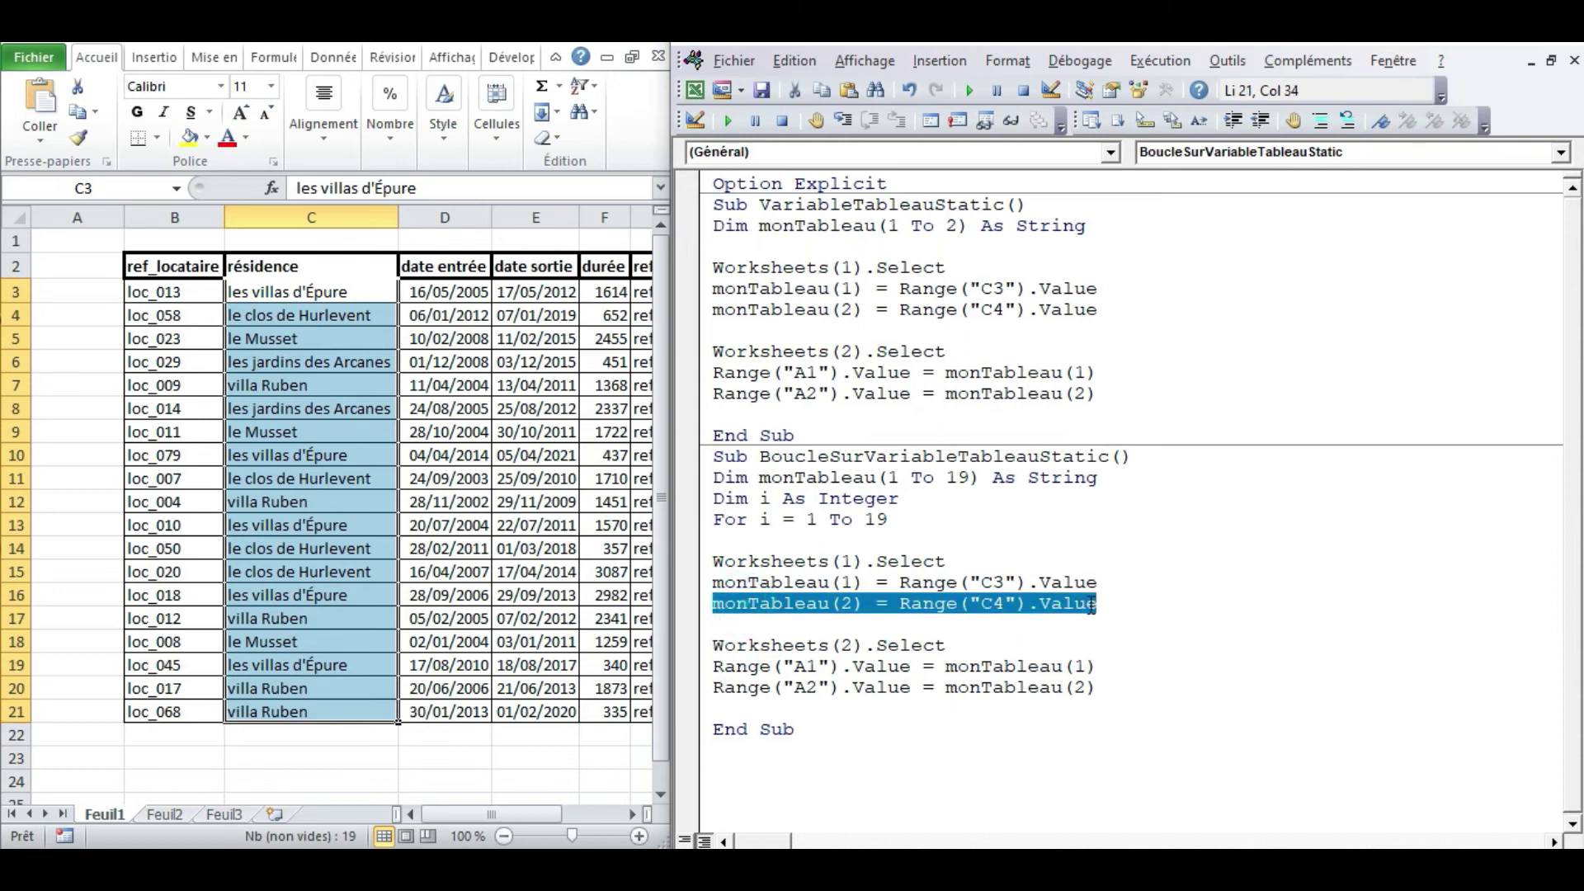
{"action": "key", "text": "Delete"}
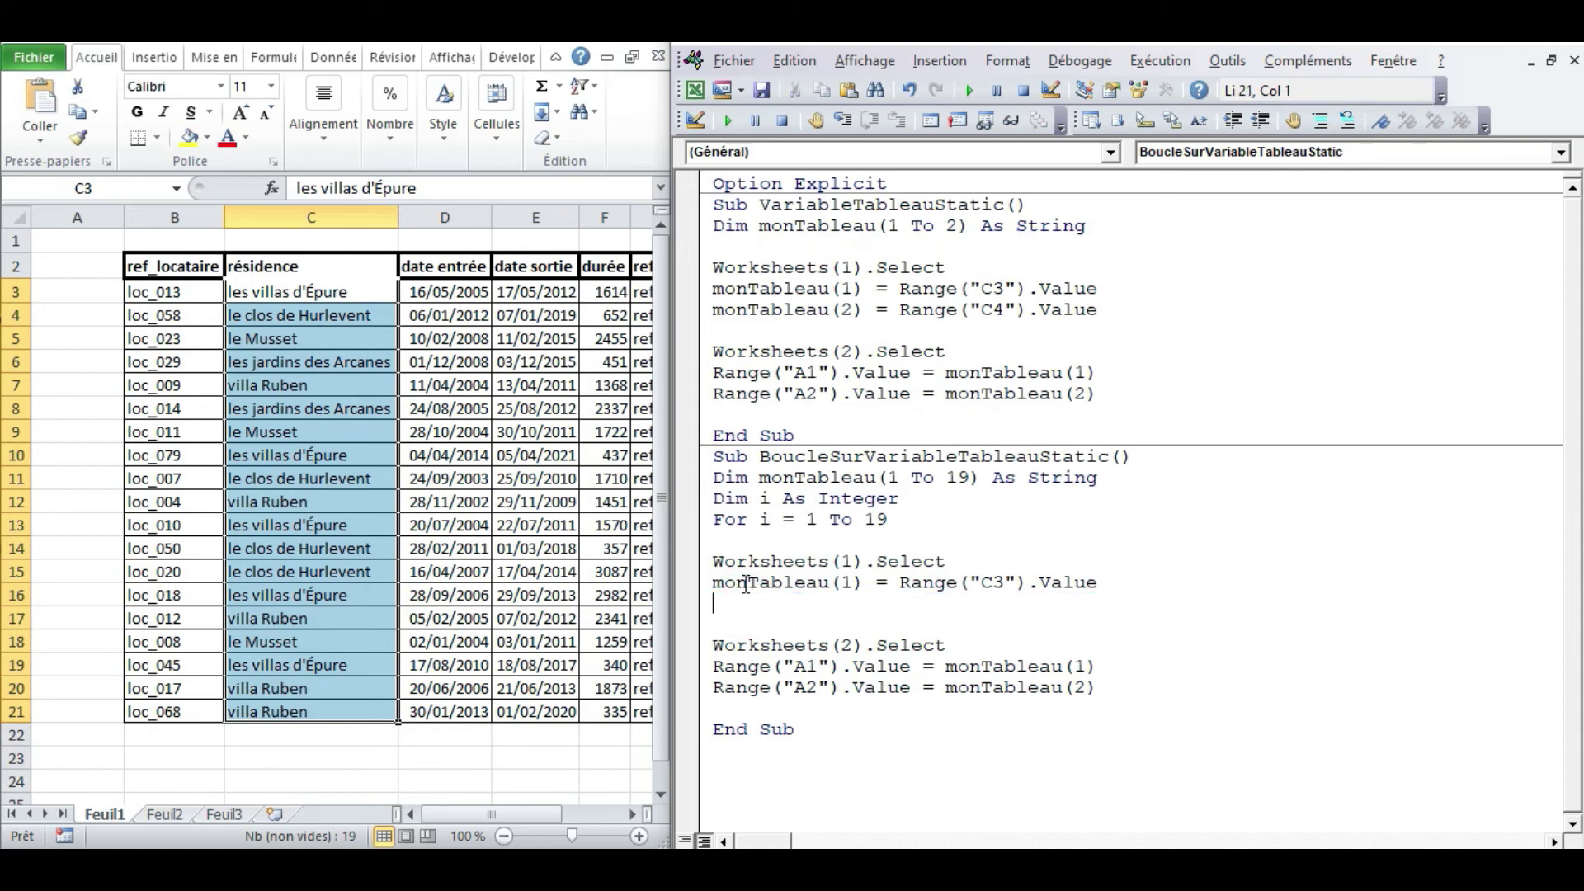
Step: Rewrite the C3 line as monTableau(i) = Cells(3, 3).Value
{"action": "left_click", "coordinate": [841, 582]}
{"action": "key", "text": "Delete"}
{"action": "type", "text": "i"}
{"action": "double_click", "coordinate": [926, 583]}
{"action": "left_click_drag", "start_coordinate": [955, 589], "coordinate": [1036, 589]}
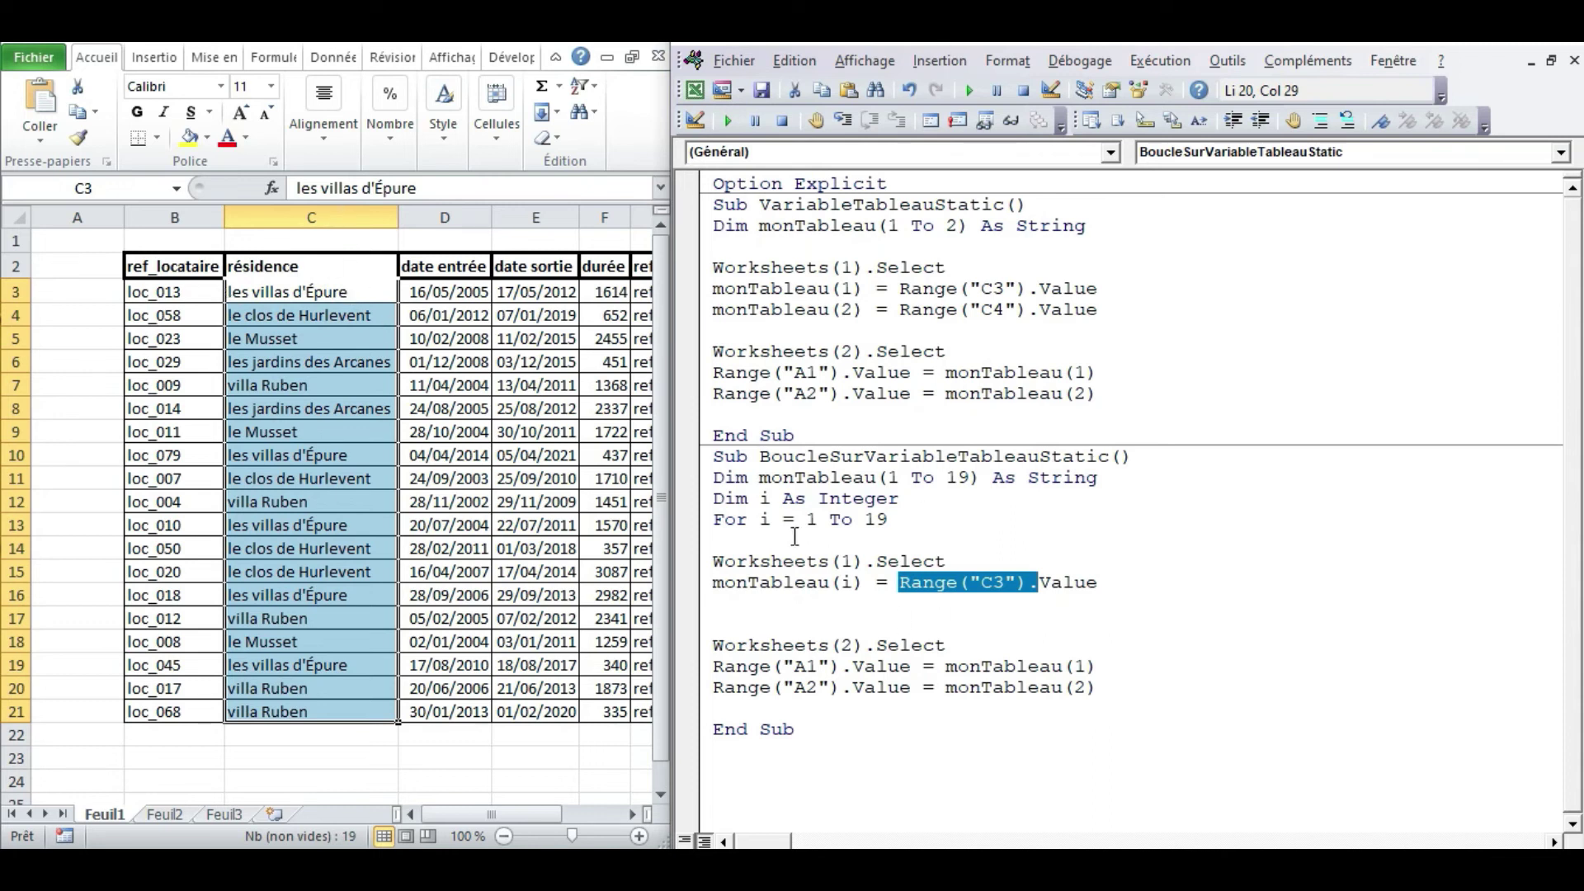
{"action": "type", "text": "cell"}
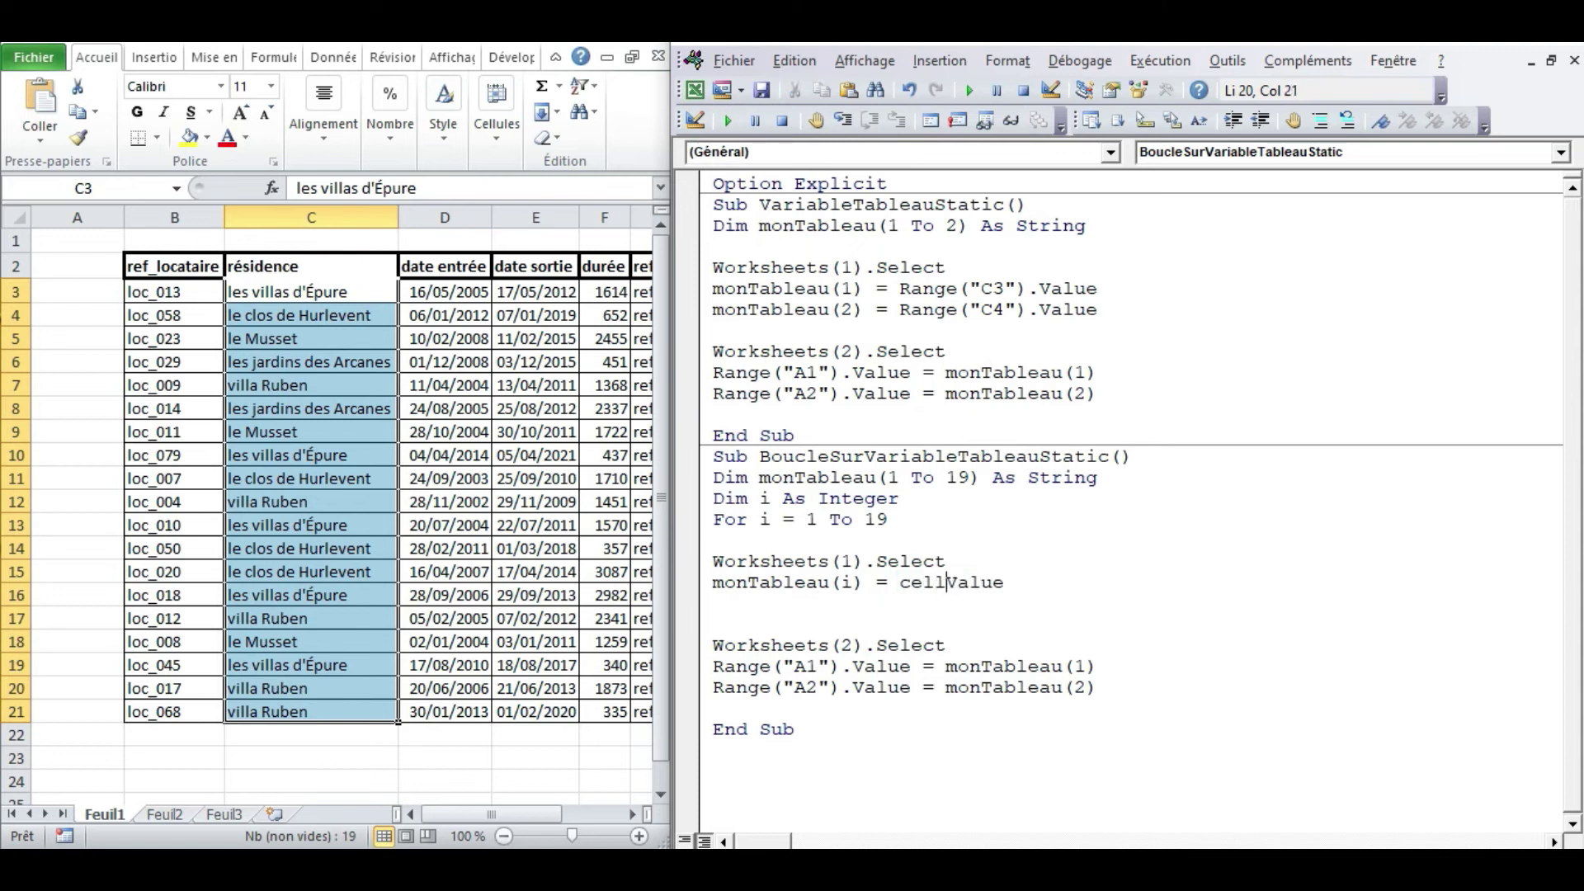
{"action": "type", "text": "s("}
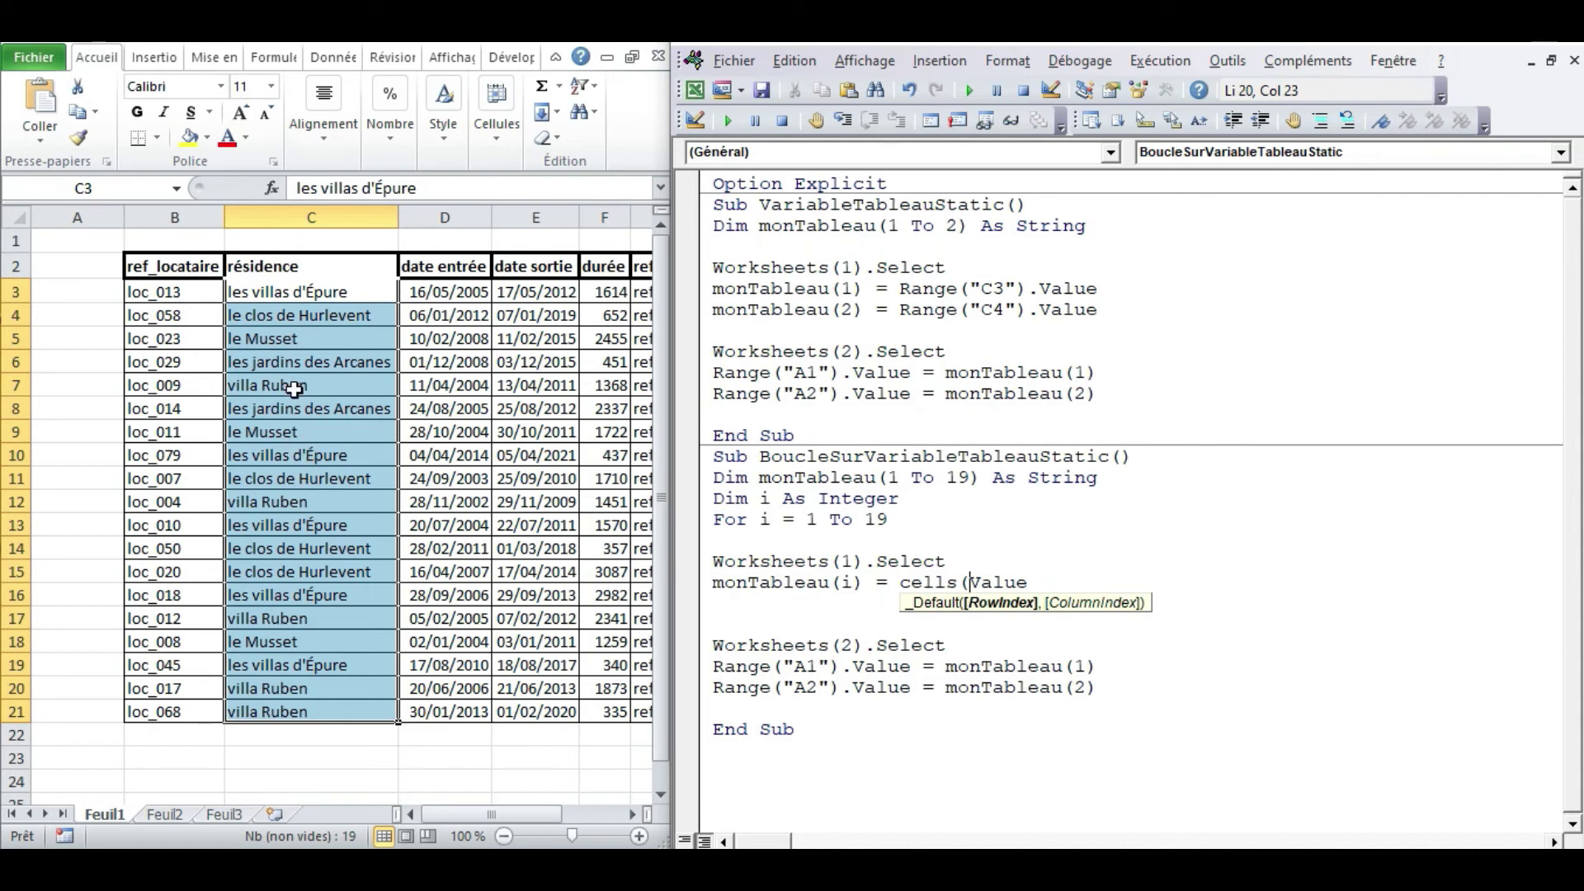
{"action": "type", "text": "3,3"}
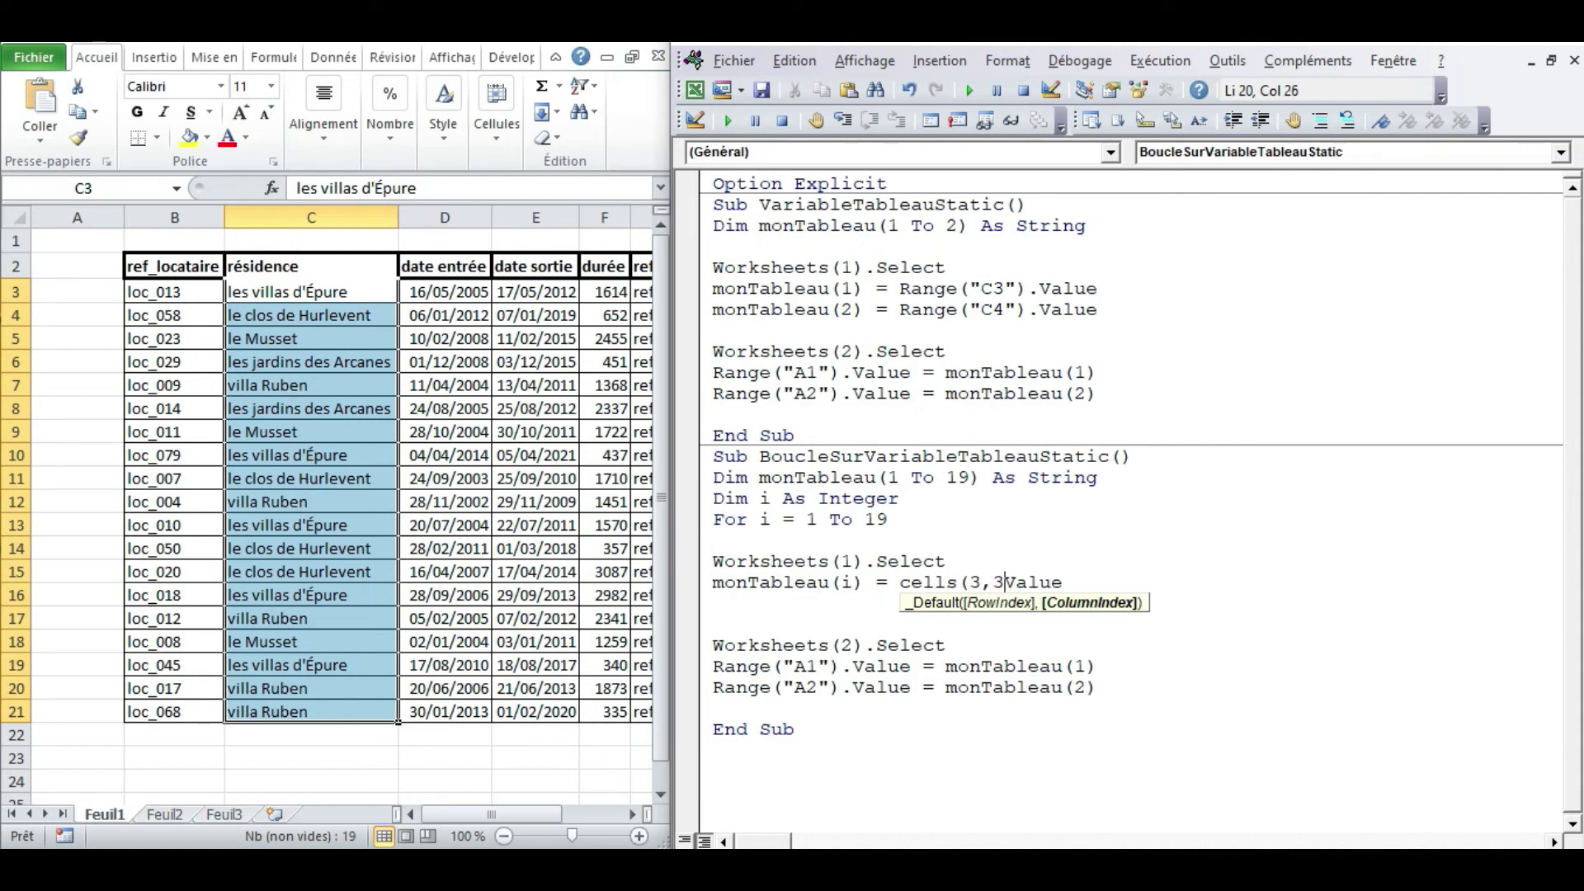
{"action": "type", "text": ")."}
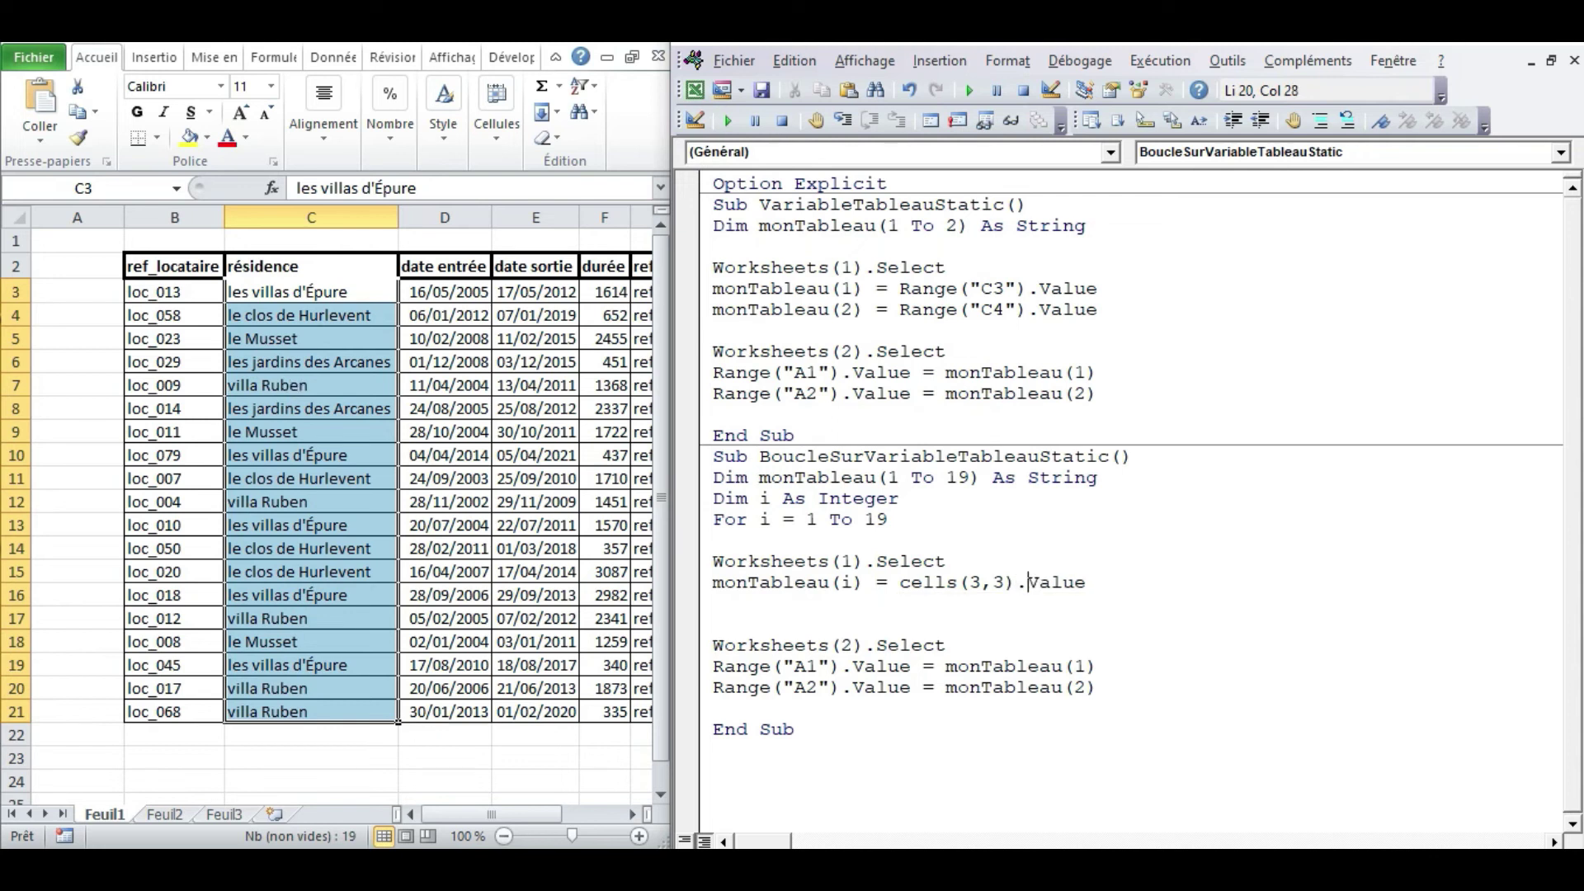
{"action": "left_click", "coordinate": [898, 643]}
{"action": "left_click_drag", "start_coordinate": [712, 583], "coordinate": [1099, 582]}
{"action": "left_click", "coordinate": [971, 583]}
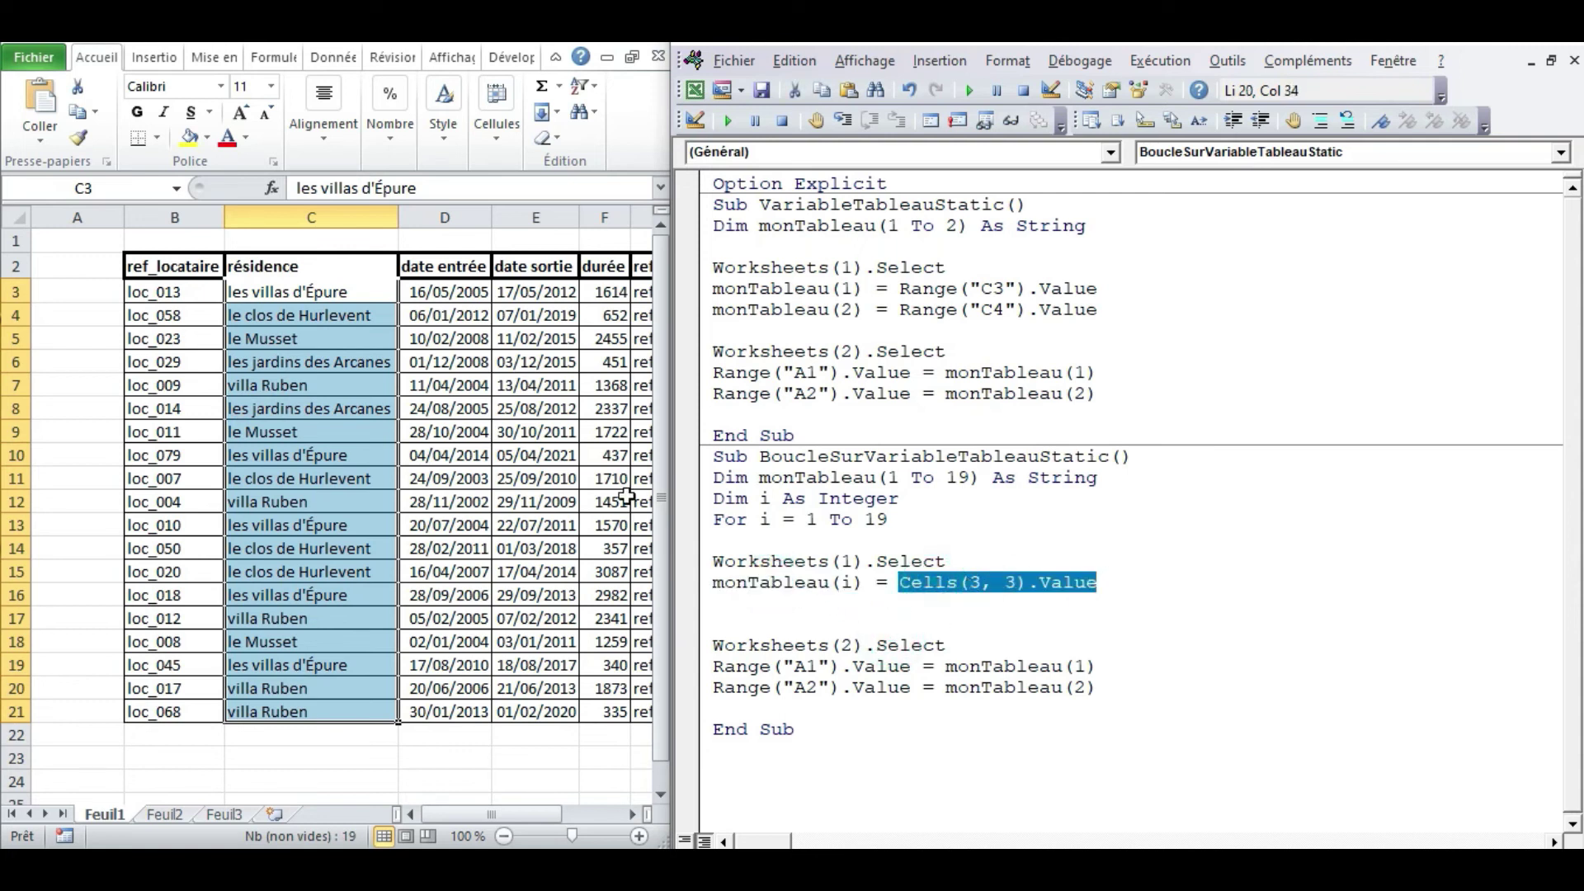
Step: Compare Feuil1 row numbers and change the row argument to Cells(i + 2, 3)
{"action": "left_click", "coordinate": [818, 583]}
{"action": "left_click_drag", "start_coordinate": [840, 583], "coordinate": [852, 584]}
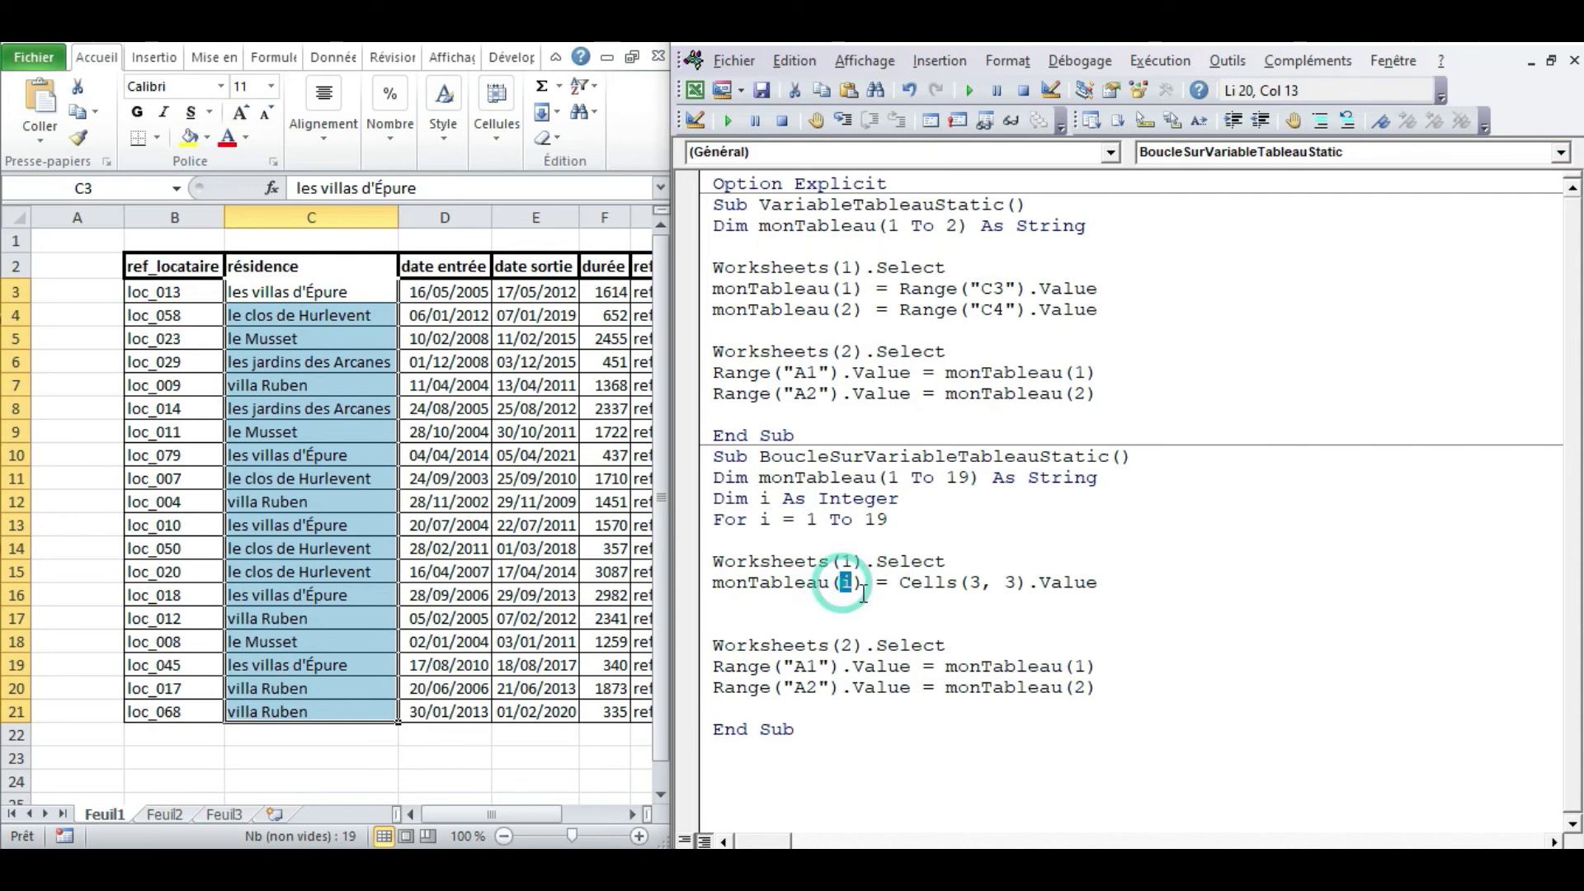
{"action": "double_click", "coordinate": [974, 582]}
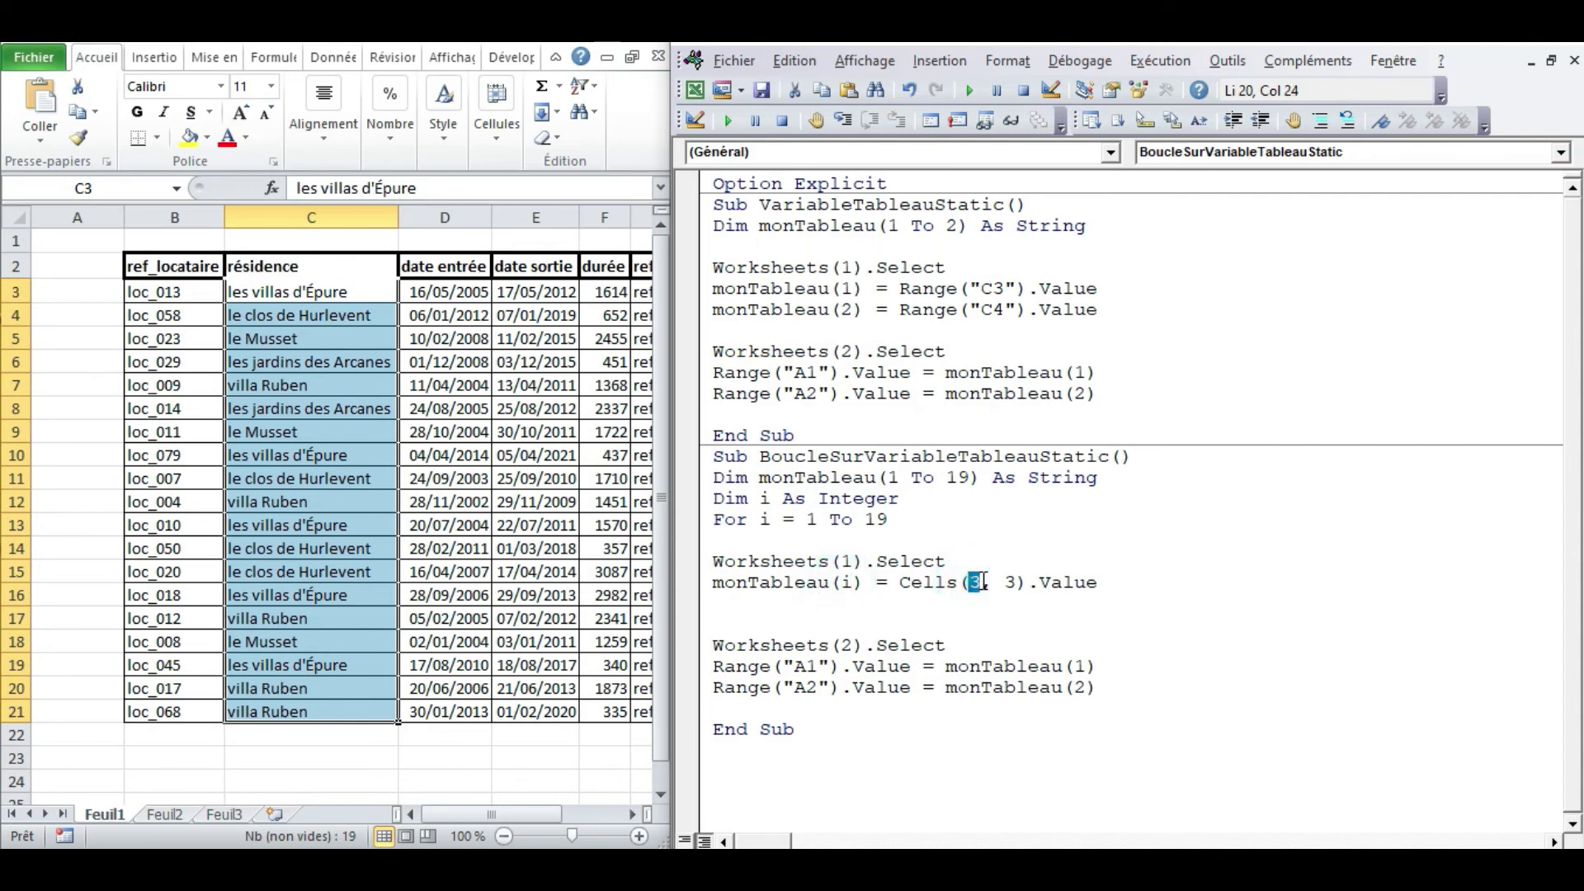
{"action": "left_click", "coordinate": [13, 315]}
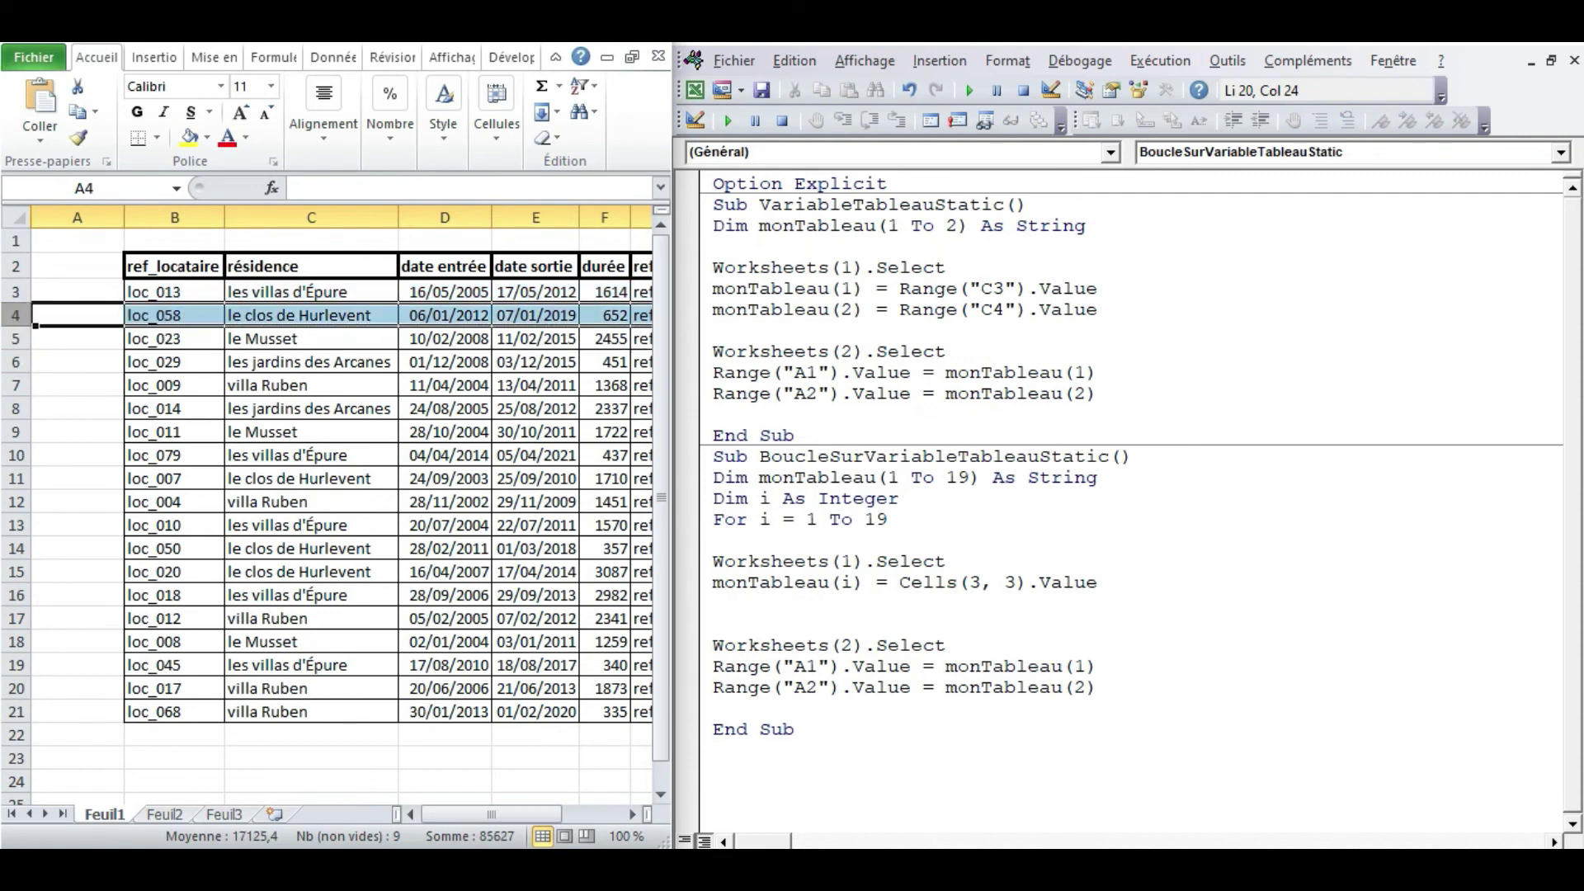
{"action": "left_click", "coordinate": [13, 290]}
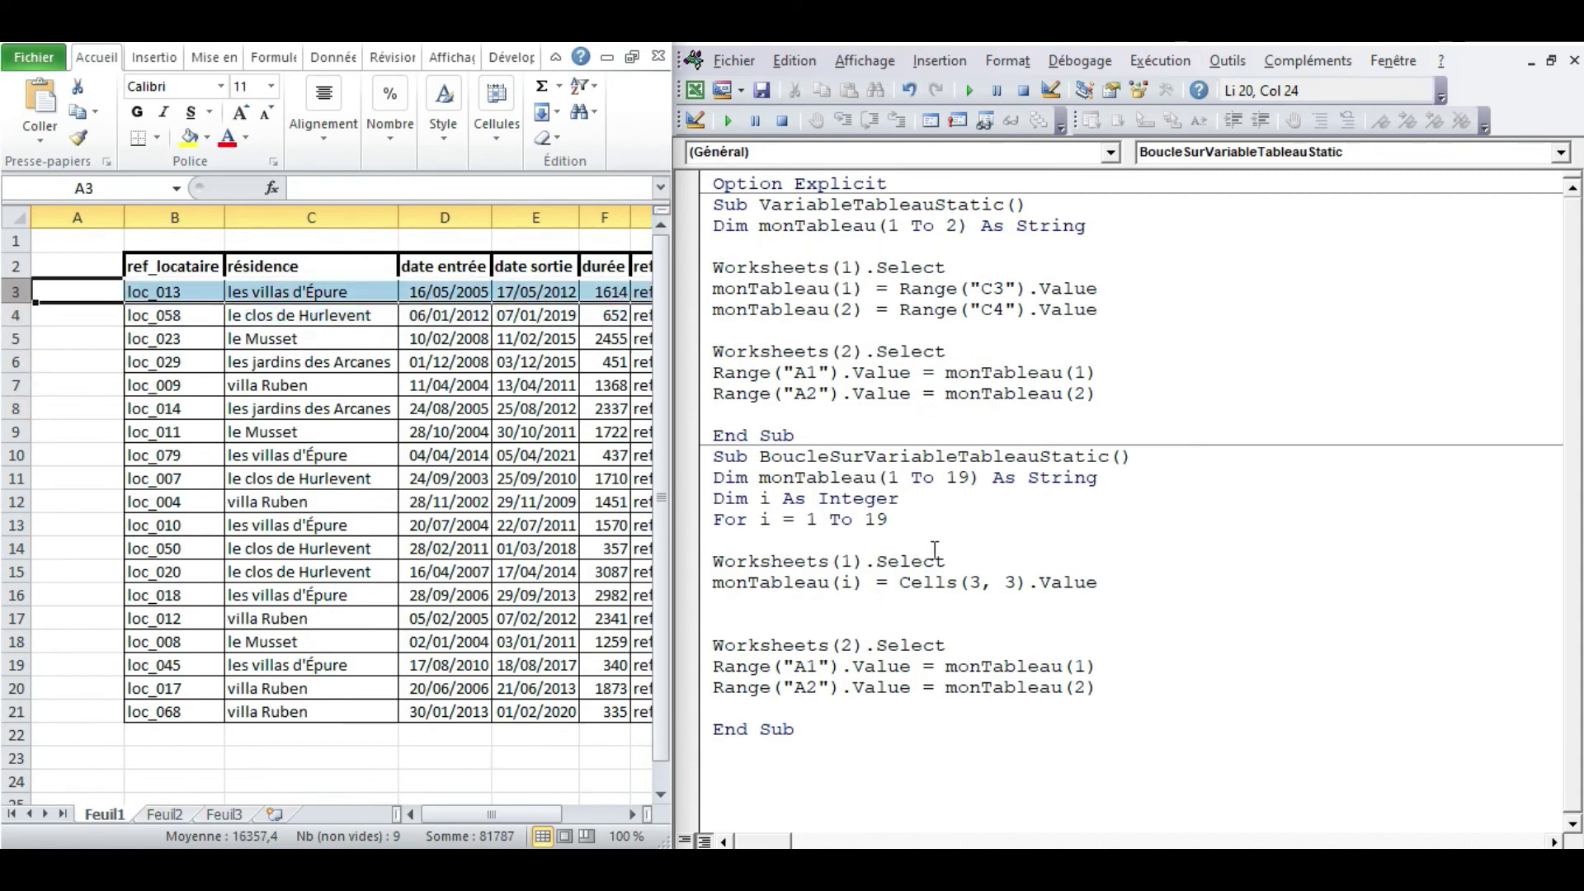
{"action": "double_click", "coordinate": [847, 582]}
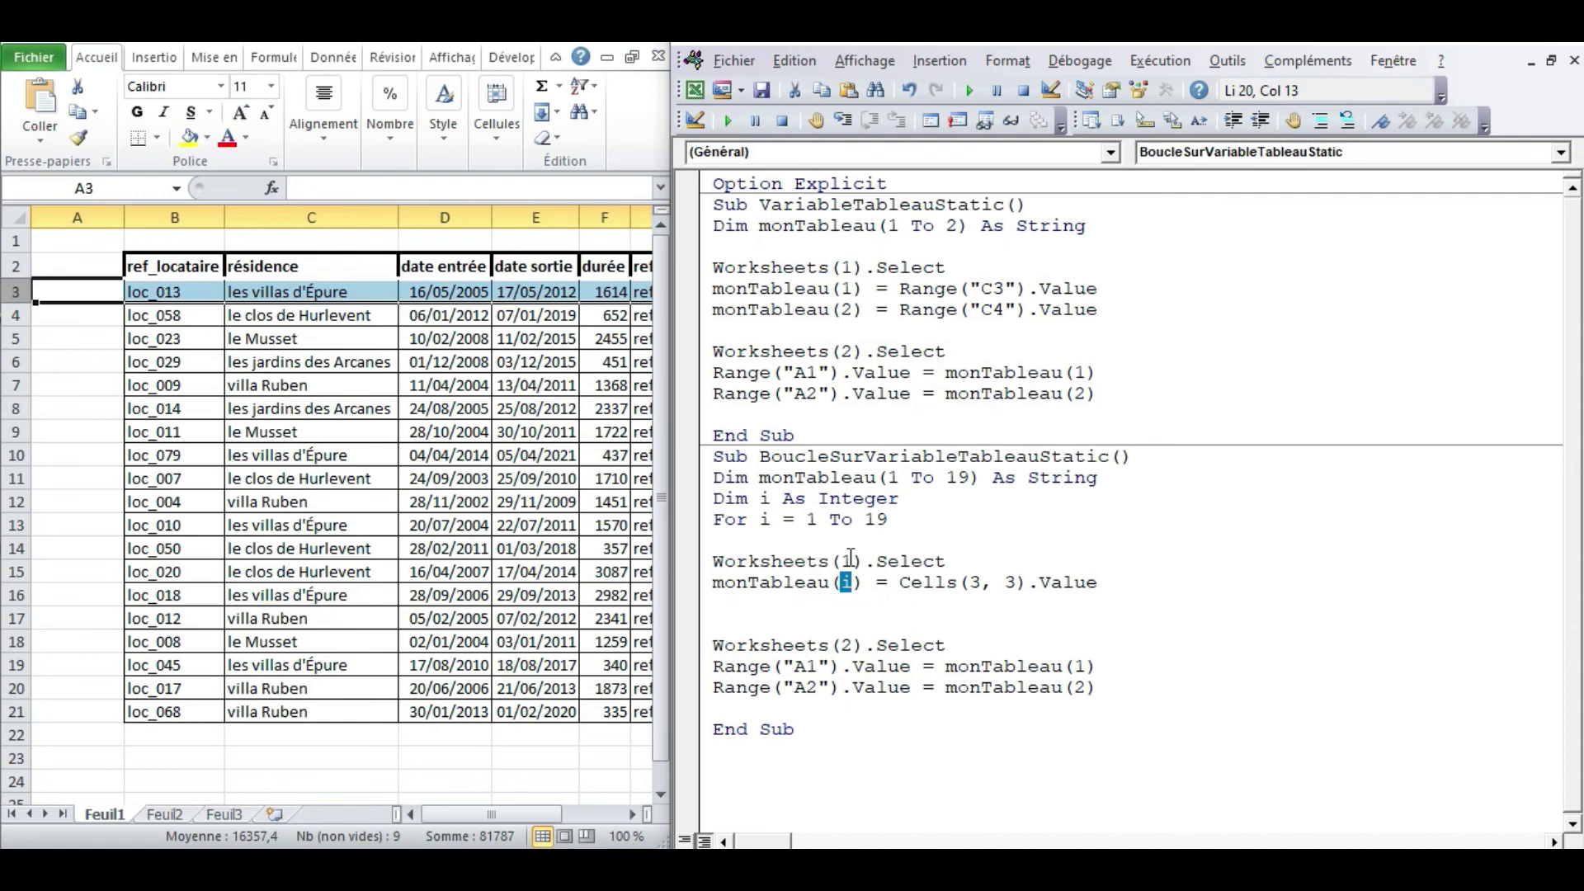
{"action": "left_click", "coordinate": [16, 240]}
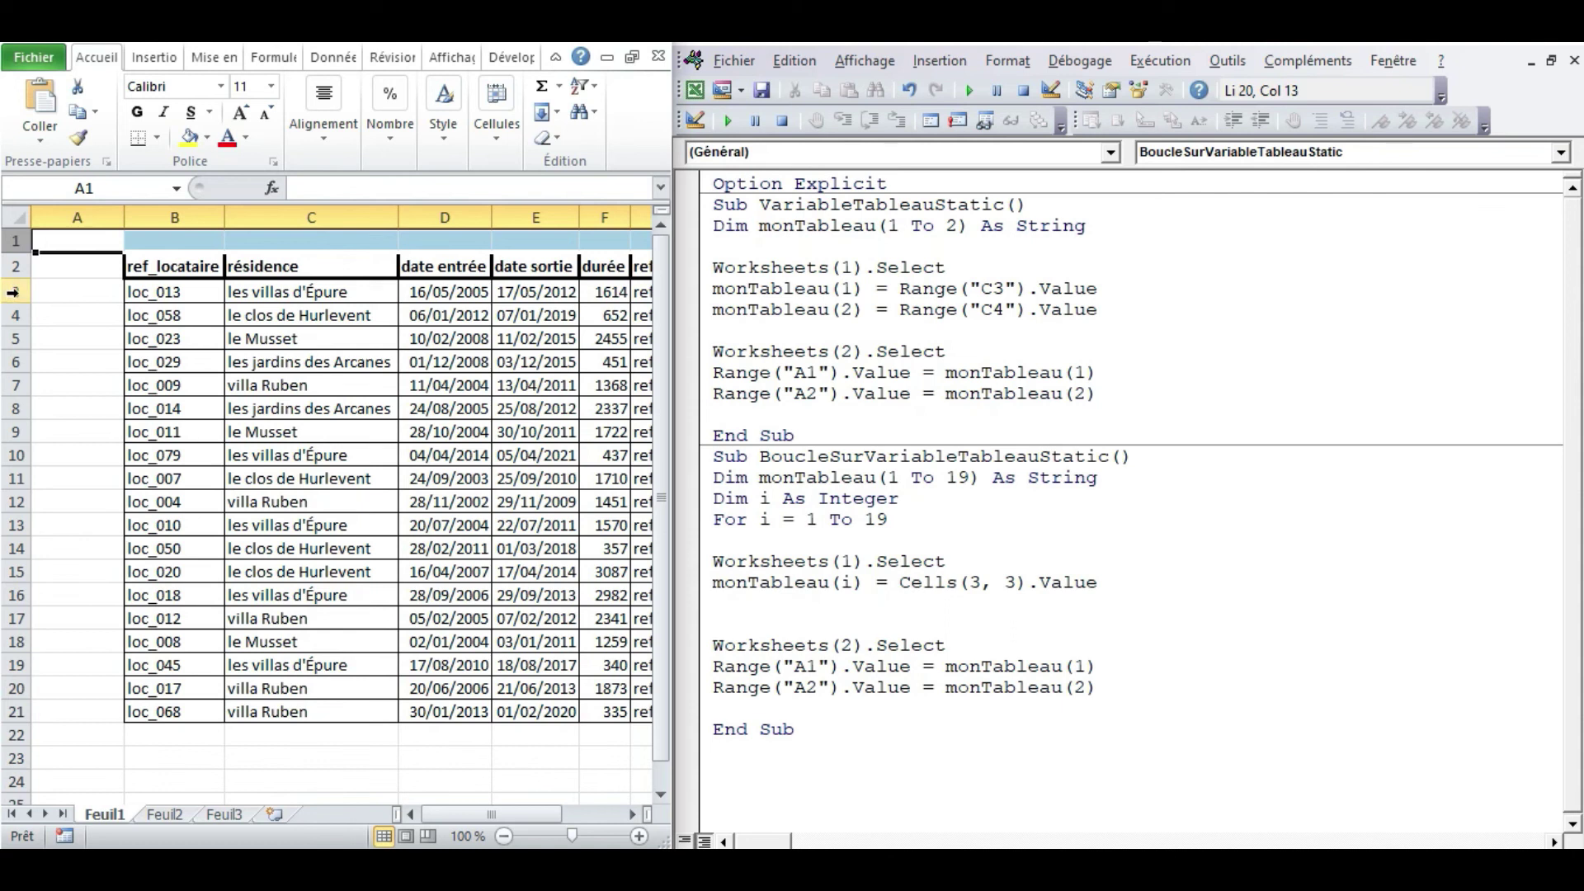
{"action": "double_click", "coordinate": [974, 582]}
{"action": "type", "text": "i"}
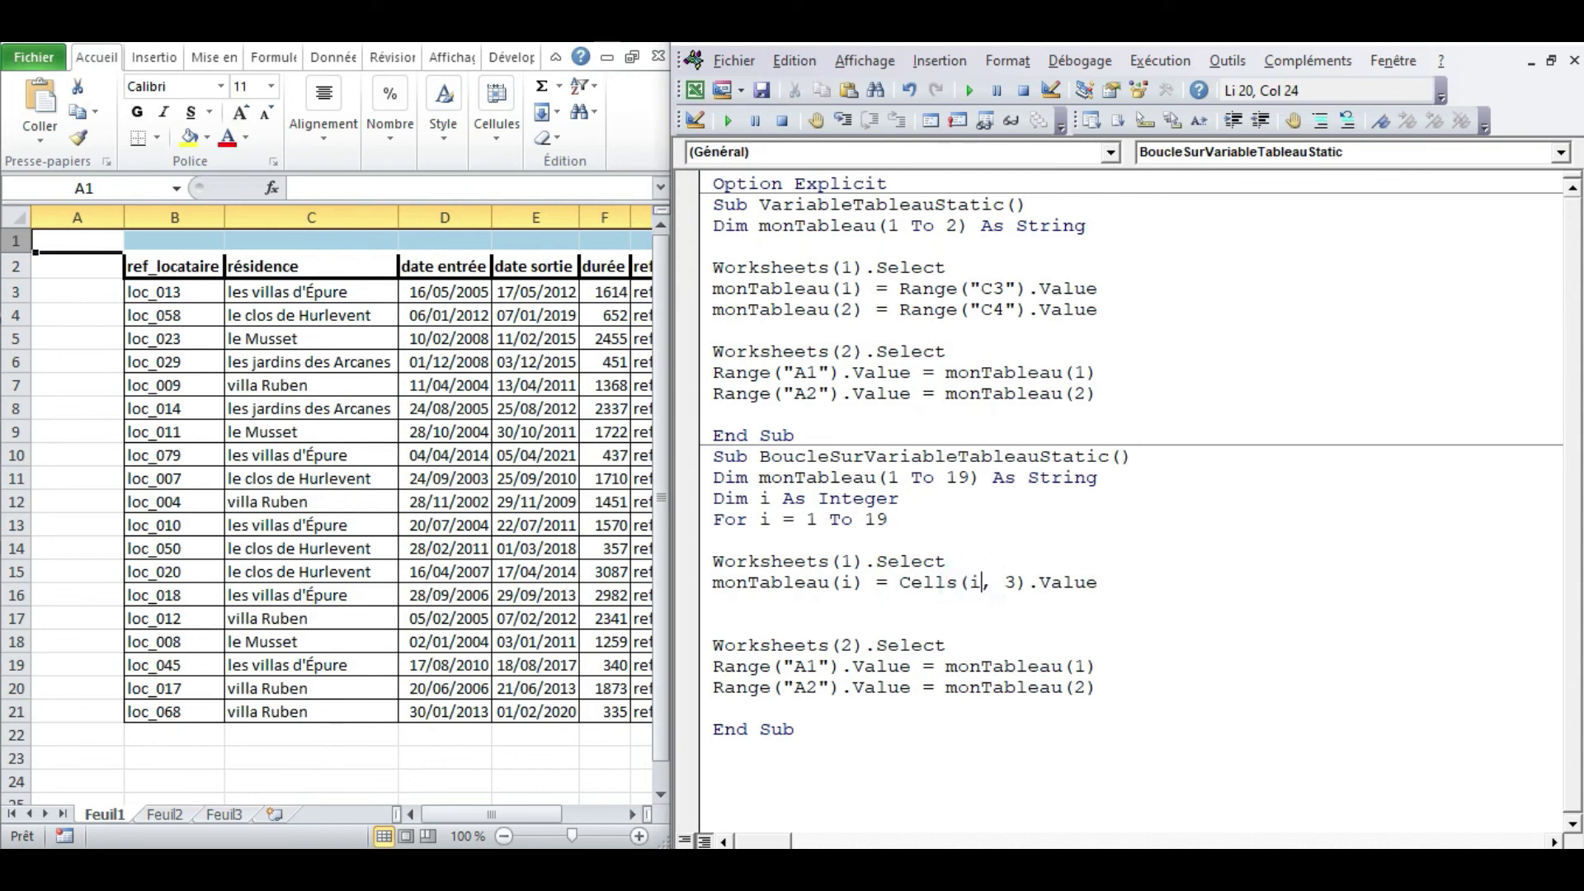
{"action": "type", "text": "+2"}
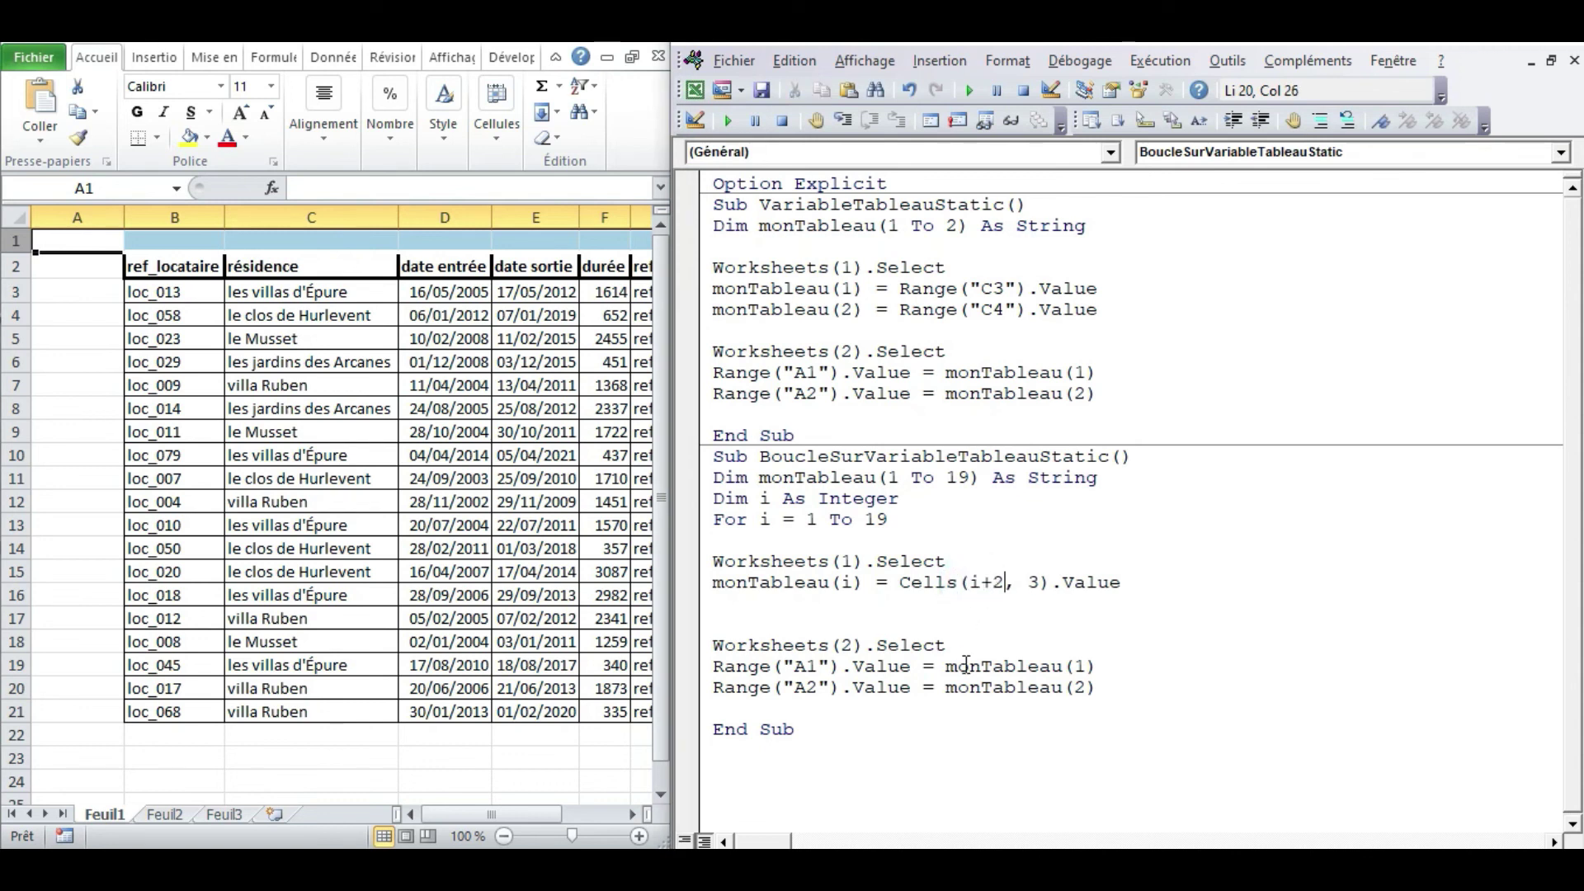
Step: Close the loop with Next and insert a blank line above the For line
{"action": "left_click", "coordinate": [737, 605]}
{"action": "type", "text": "next"}
{"action": "left_click", "coordinate": [896, 646]}
{"action": "left_click", "coordinate": [715, 520]}
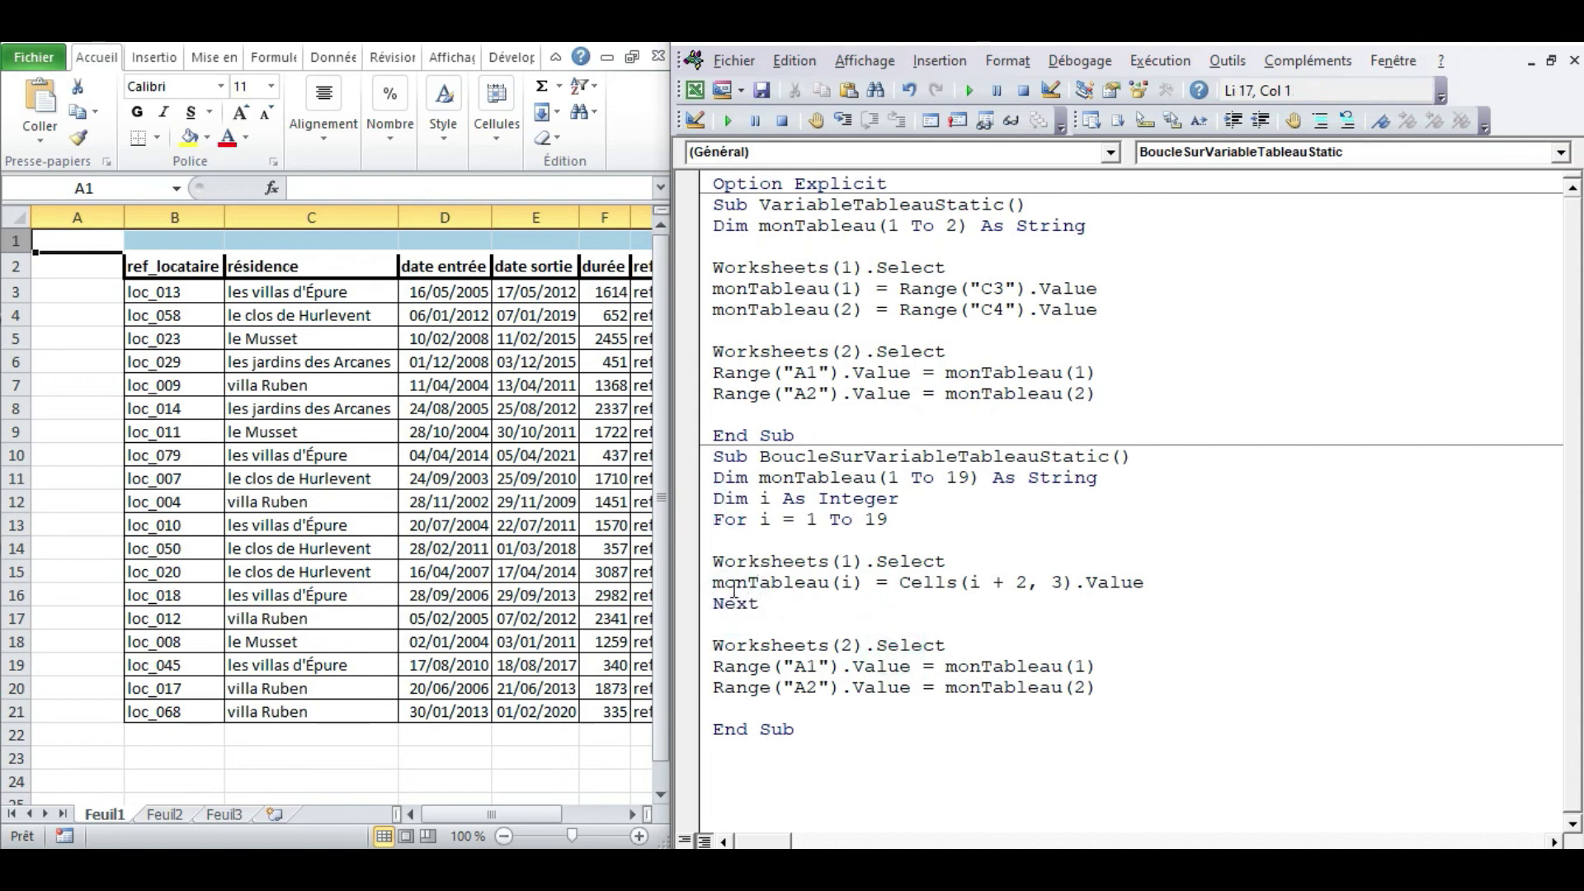
{"action": "key", "text": "Return"}
{"action": "left_click", "coordinate": [741, 564]}
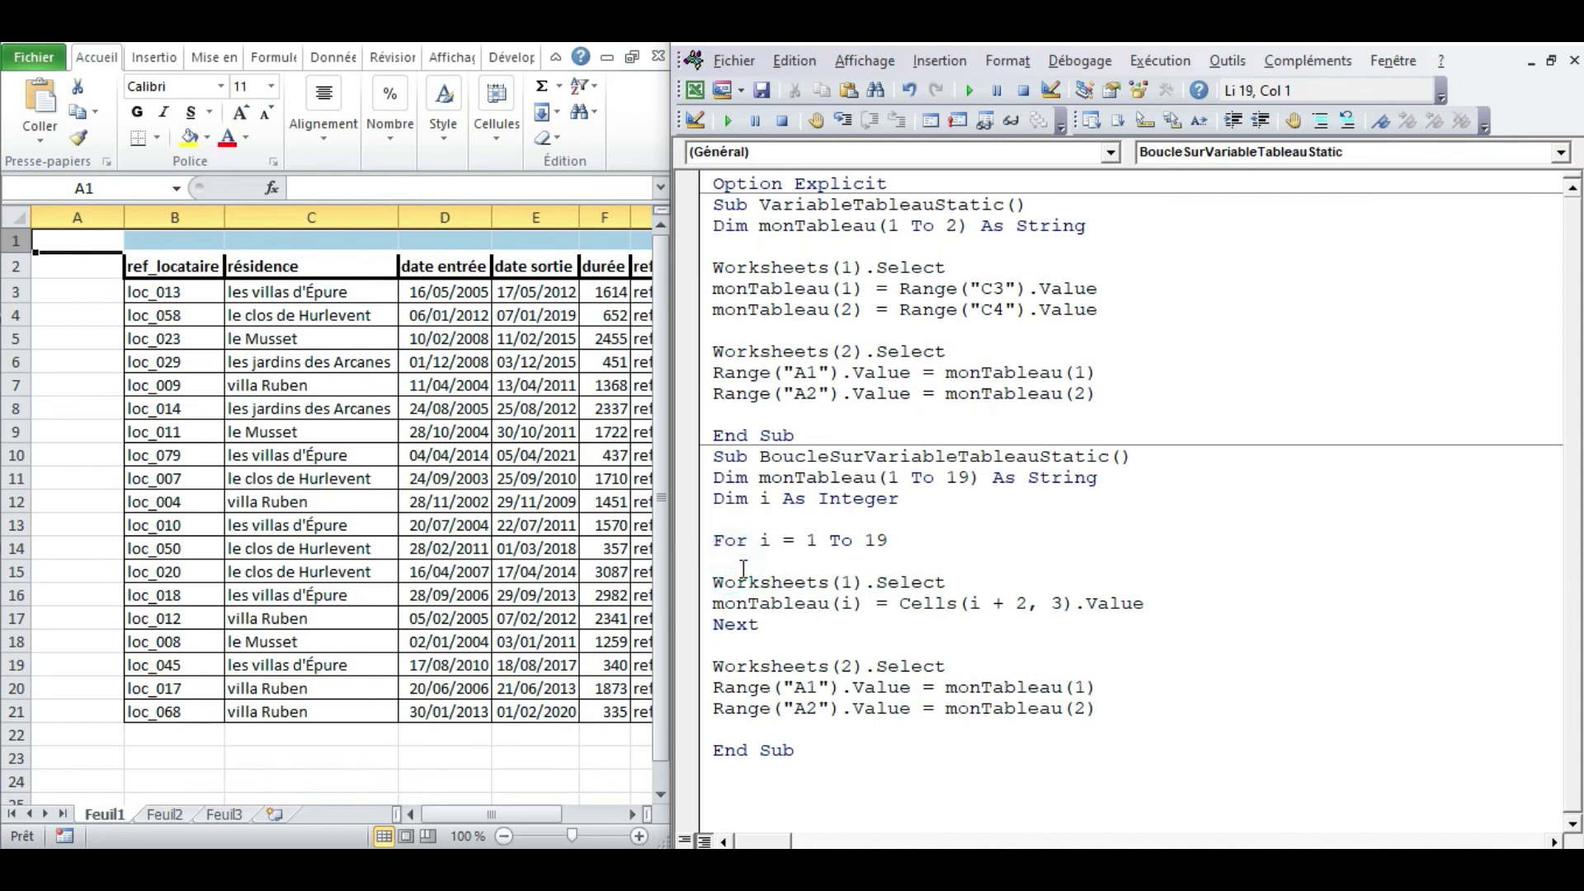
Step: Cut Worksheets(1).Select and paste it above the For i = 1 To 19 line
{"action": "key", "text": "Delete"}
{"action": "left_click_drag", "start_coordinate": [714, 562], "coordinate": [942, 562]}
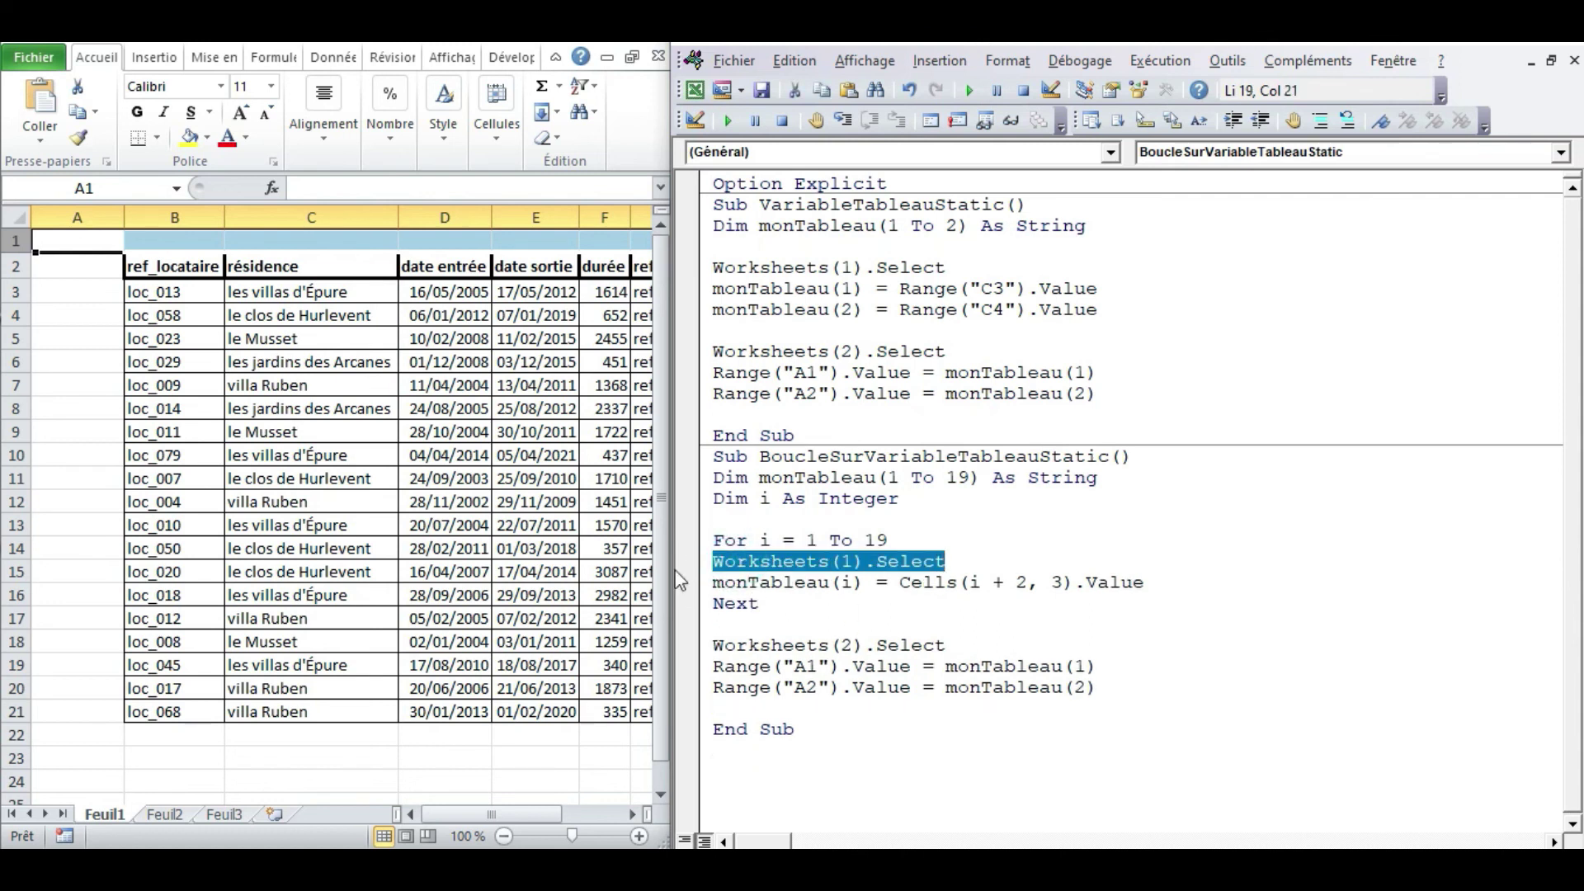
{"action": "key", "text": "ctrl+x"}
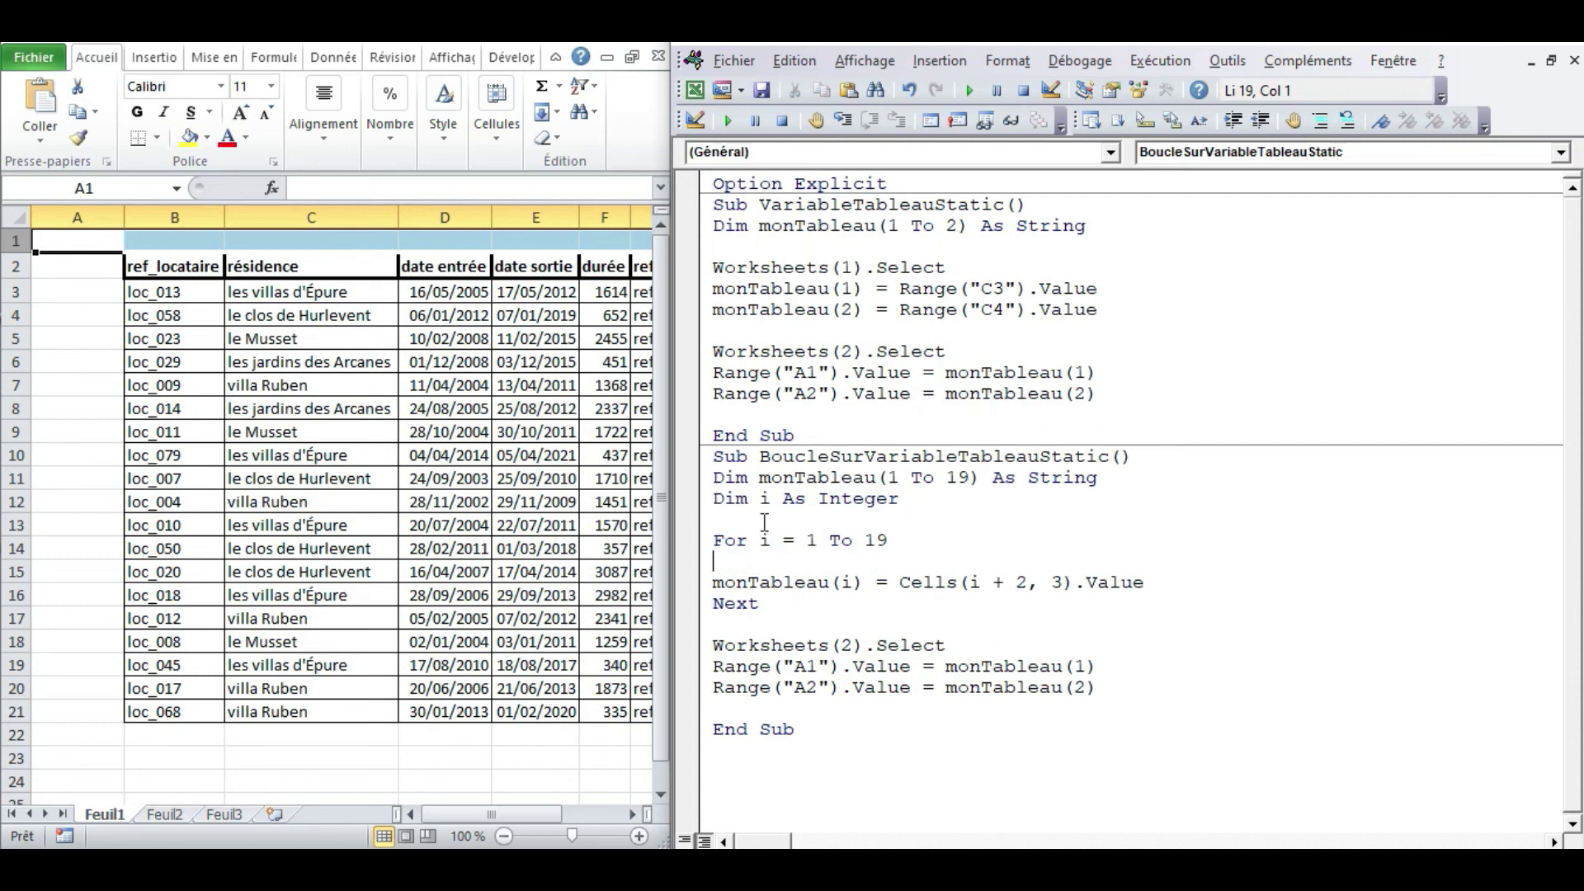
{"action": "left_click", "coordinate": [736, 518]}
{"action": "key", "text": "ctrl+v"}
{"action": "left_click", "coordinate": [805, 565]}
{"action": "key", "text": "BackSpace"}
{"action": "key", "text": "Home"}
{"action": "key", "text": "Return"}
Step: Indent the monTableau assignment inside the loop and tidy the surrounding blank lines
{"action": "left_click", "coordinate": [715, 582]}
{"action": "key", "text": "Tab"}
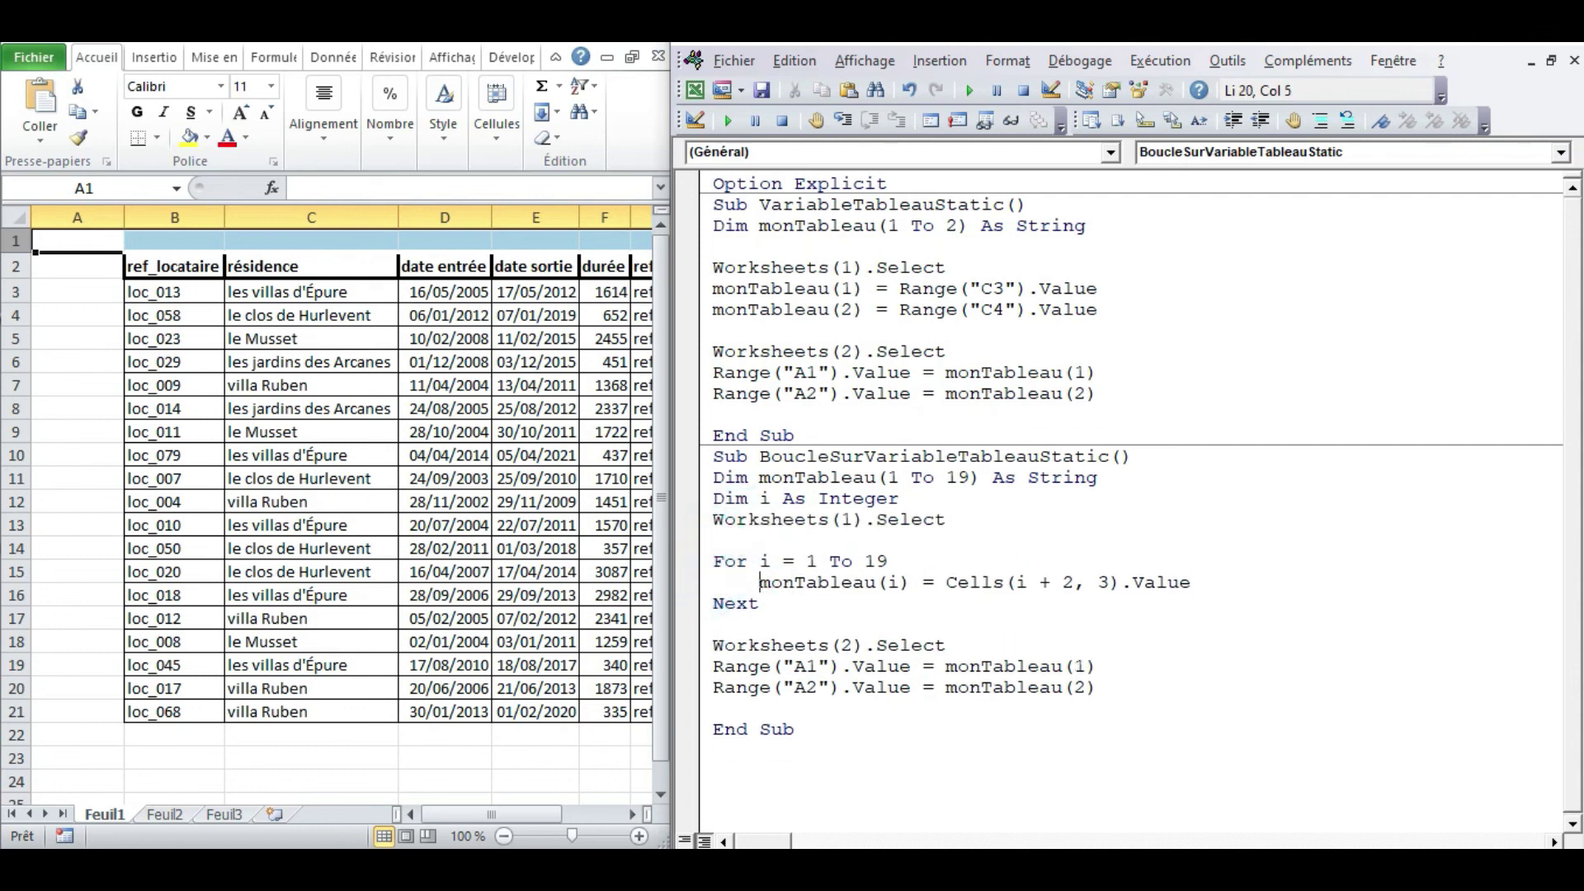
{"action": "key", "text": "Up"}
{"action": "key", "text": "Up"}
{"action": "key", "text": "Home"}
{"action": "key", "text": "Return"}
{"action": "left_click", "coordinate": [745, 561]}
{"action": "key", "text": "Delete"}
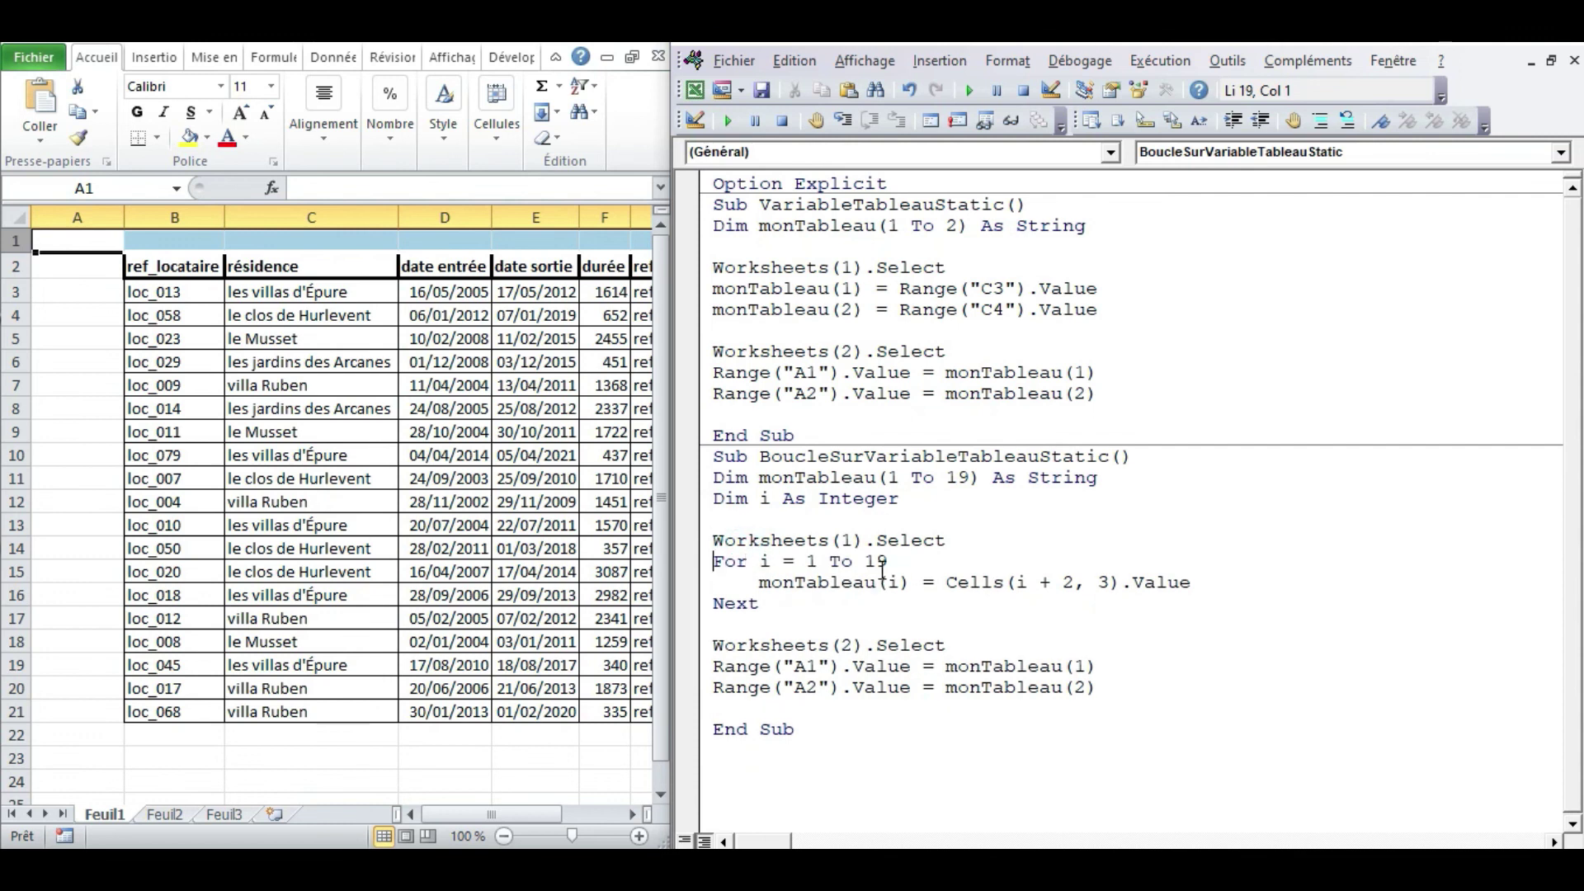
Step: Review the Feuil2 output lines against the sheets, then type 3 into the Worksheets(2) number
{"action": "left_click_drag", "start_coordinate": [714, 644], "coordinate": [1097, 688]}
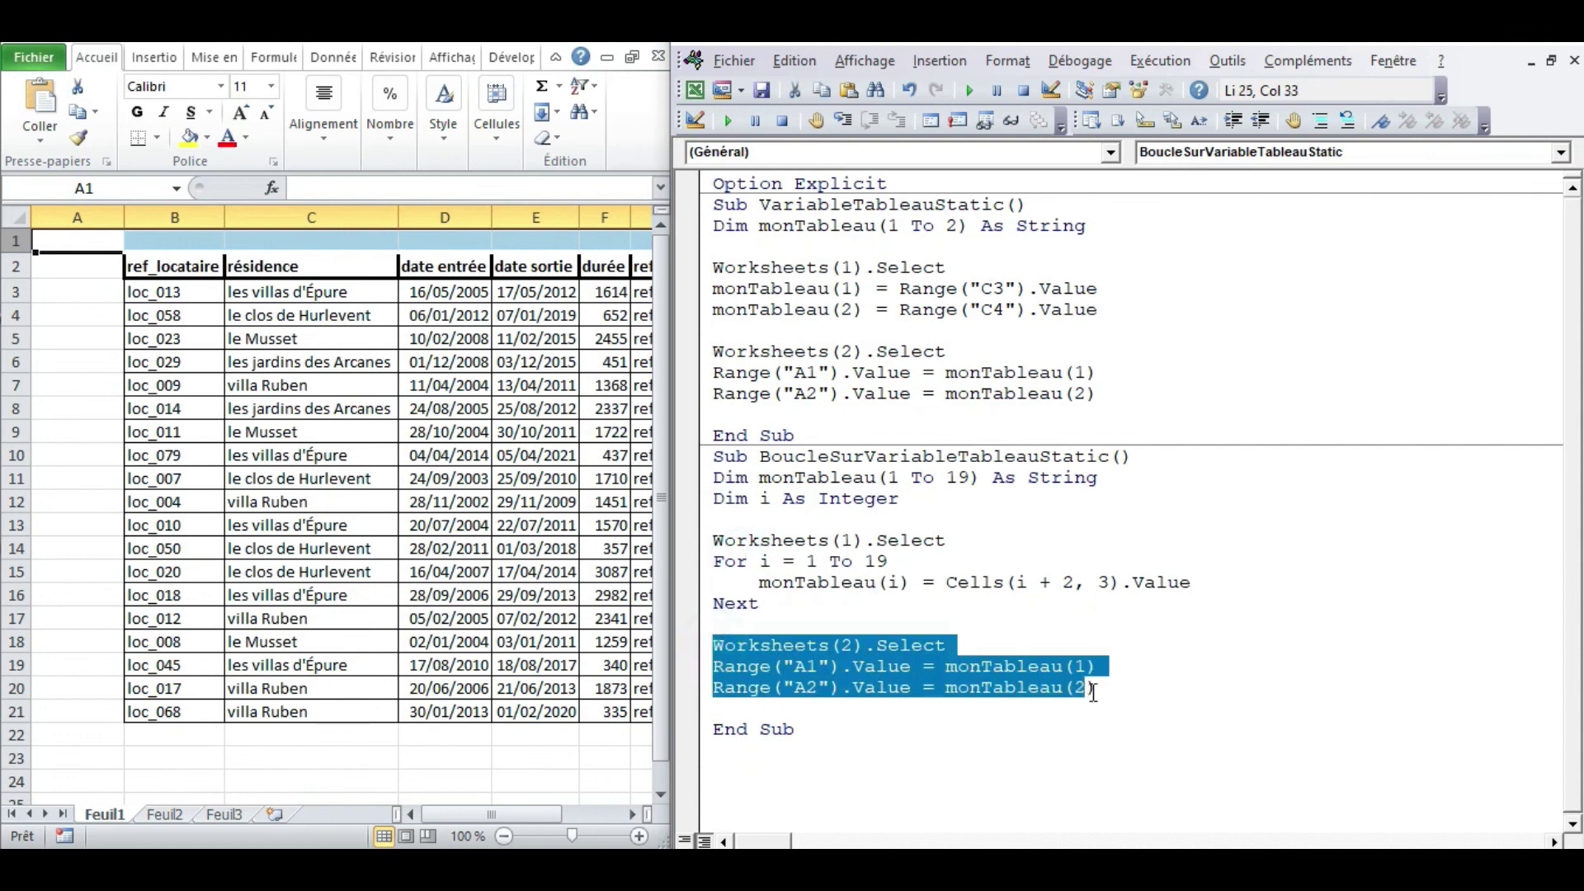
{"action": "left_click", "coordinate": [1004, 665]}
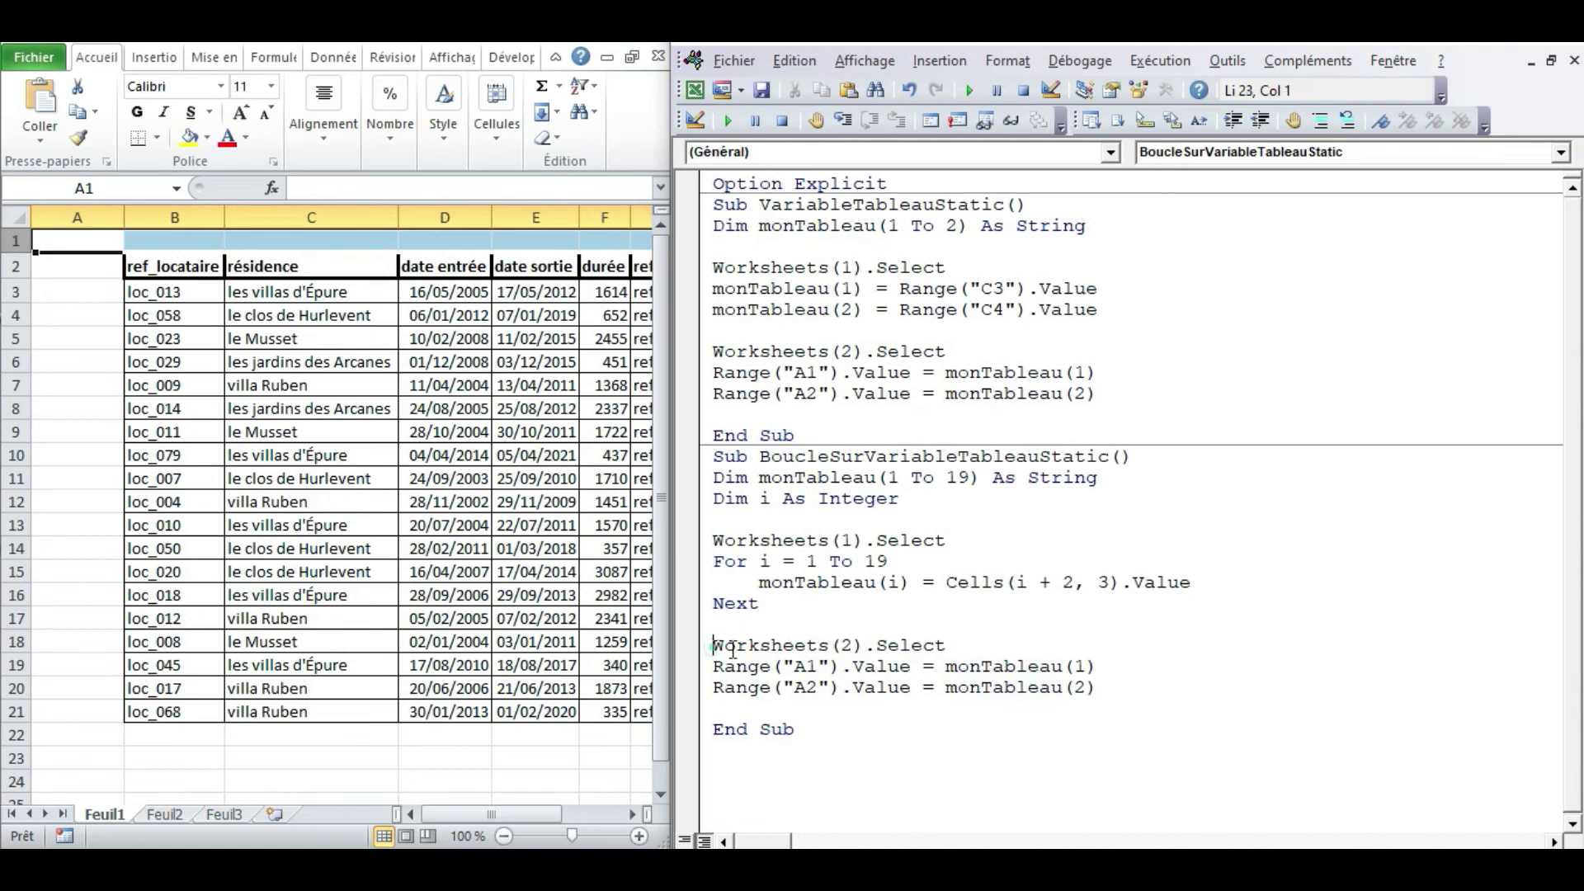
{"action": "left_click_drag", "start_coordinate": [714, 645], "coordinate": [1114, 702]}
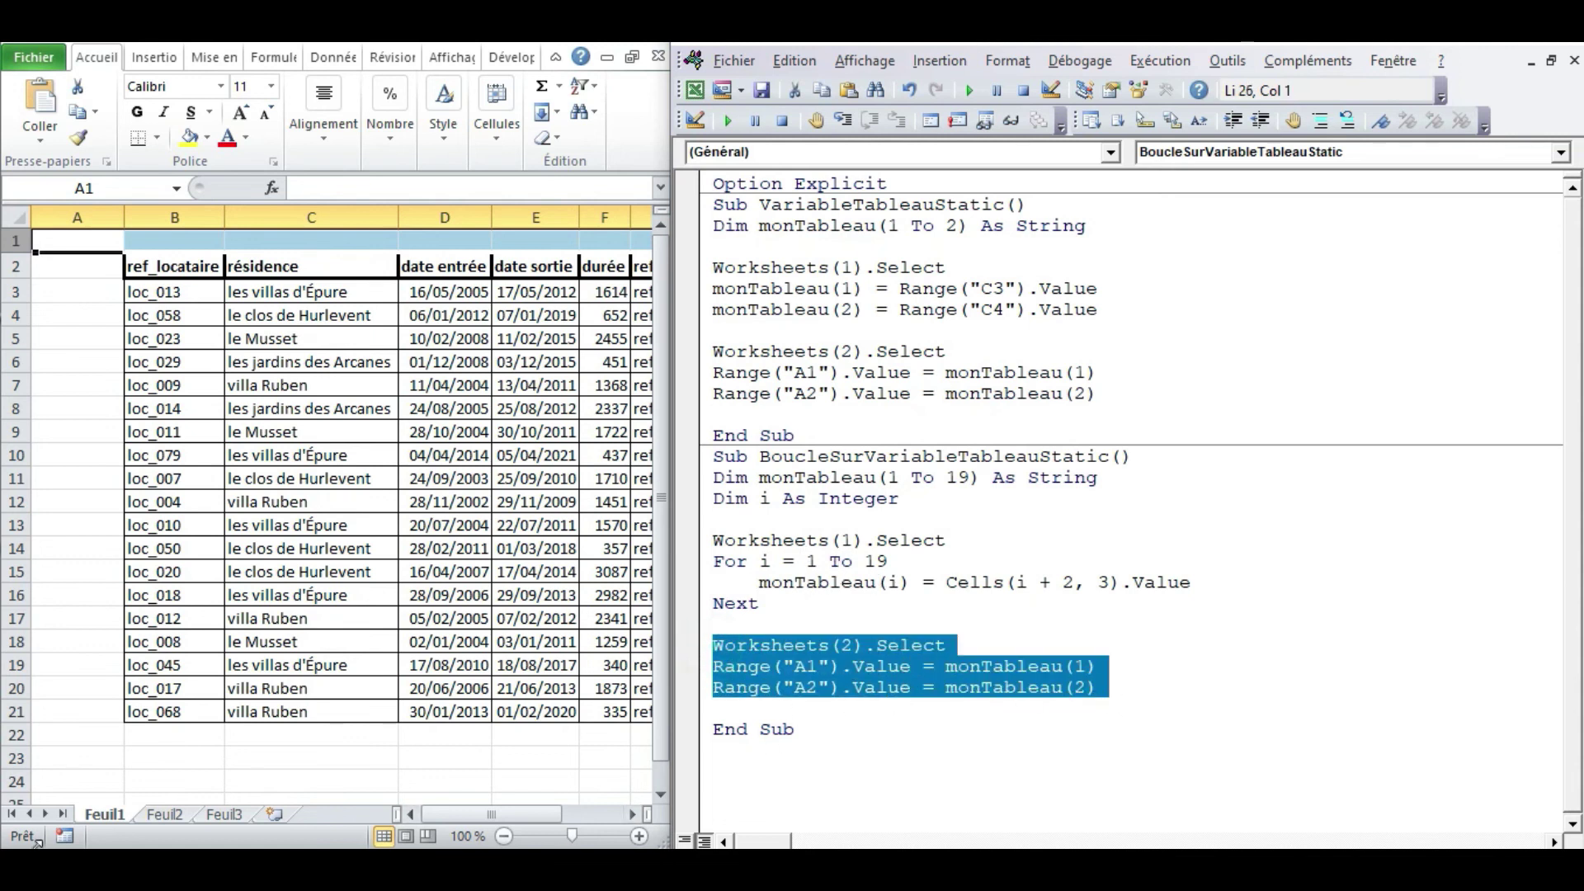
{"action": "left_click", "coordinate": [165, 815]}
{"action": "left_click", "coordinate": [105, 815]}
{"action": "left_click", "coordinate": [224, 815]}
{"action": "left_click", "coordinate": [165, 815]}
{"action": "left_click", "coordinate": [105, 815]}
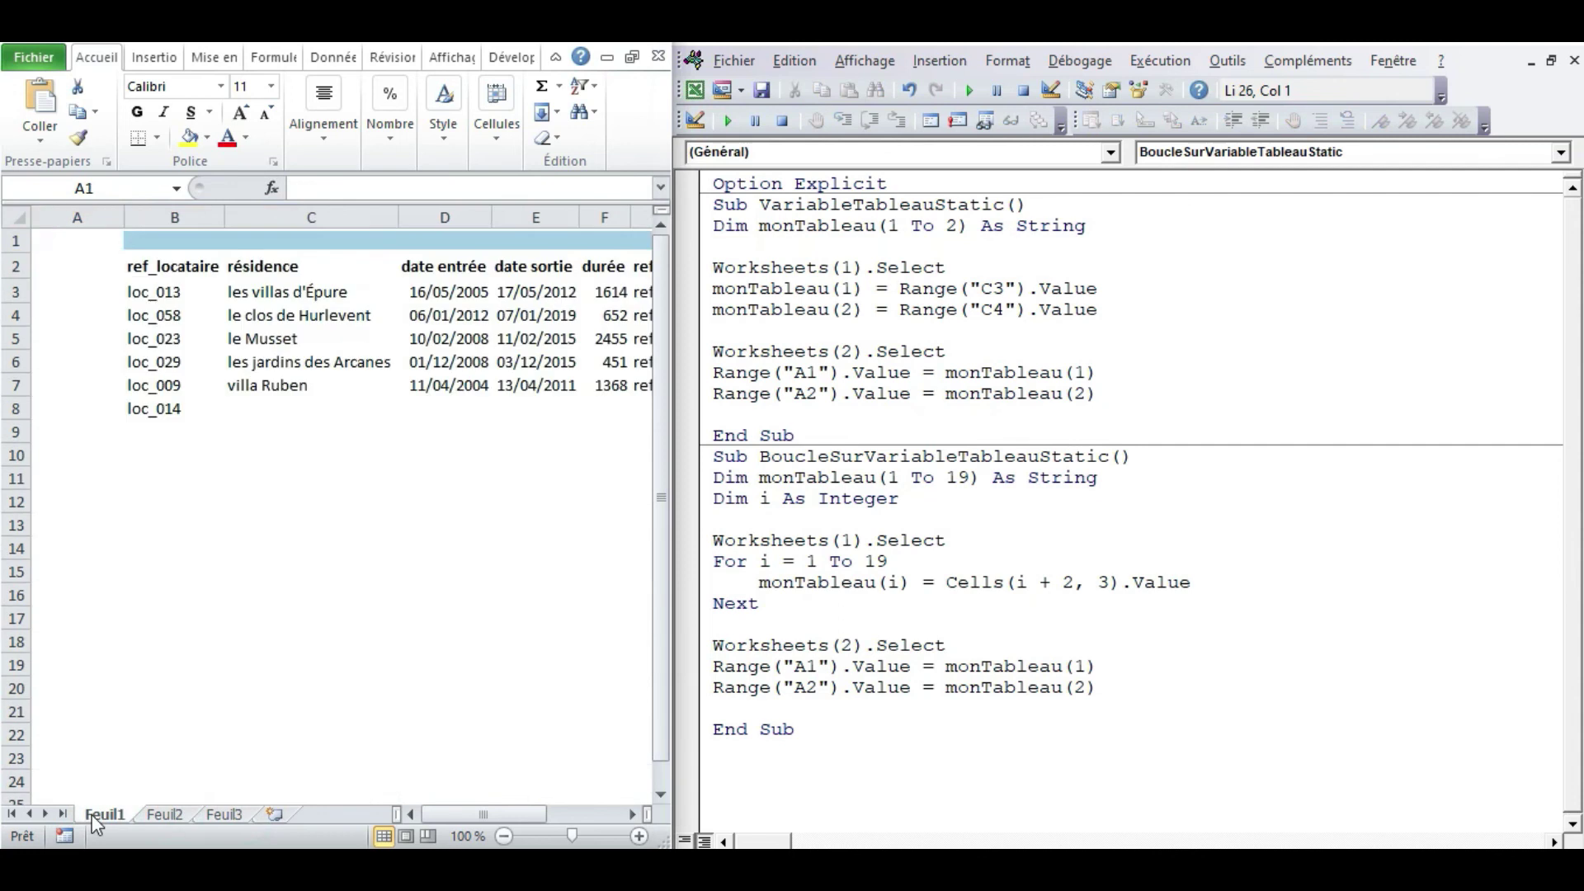
{"action": "left_click", "coordinate": [850, 648]}
{"action": "left_click", "coordinate": [848, 648]}
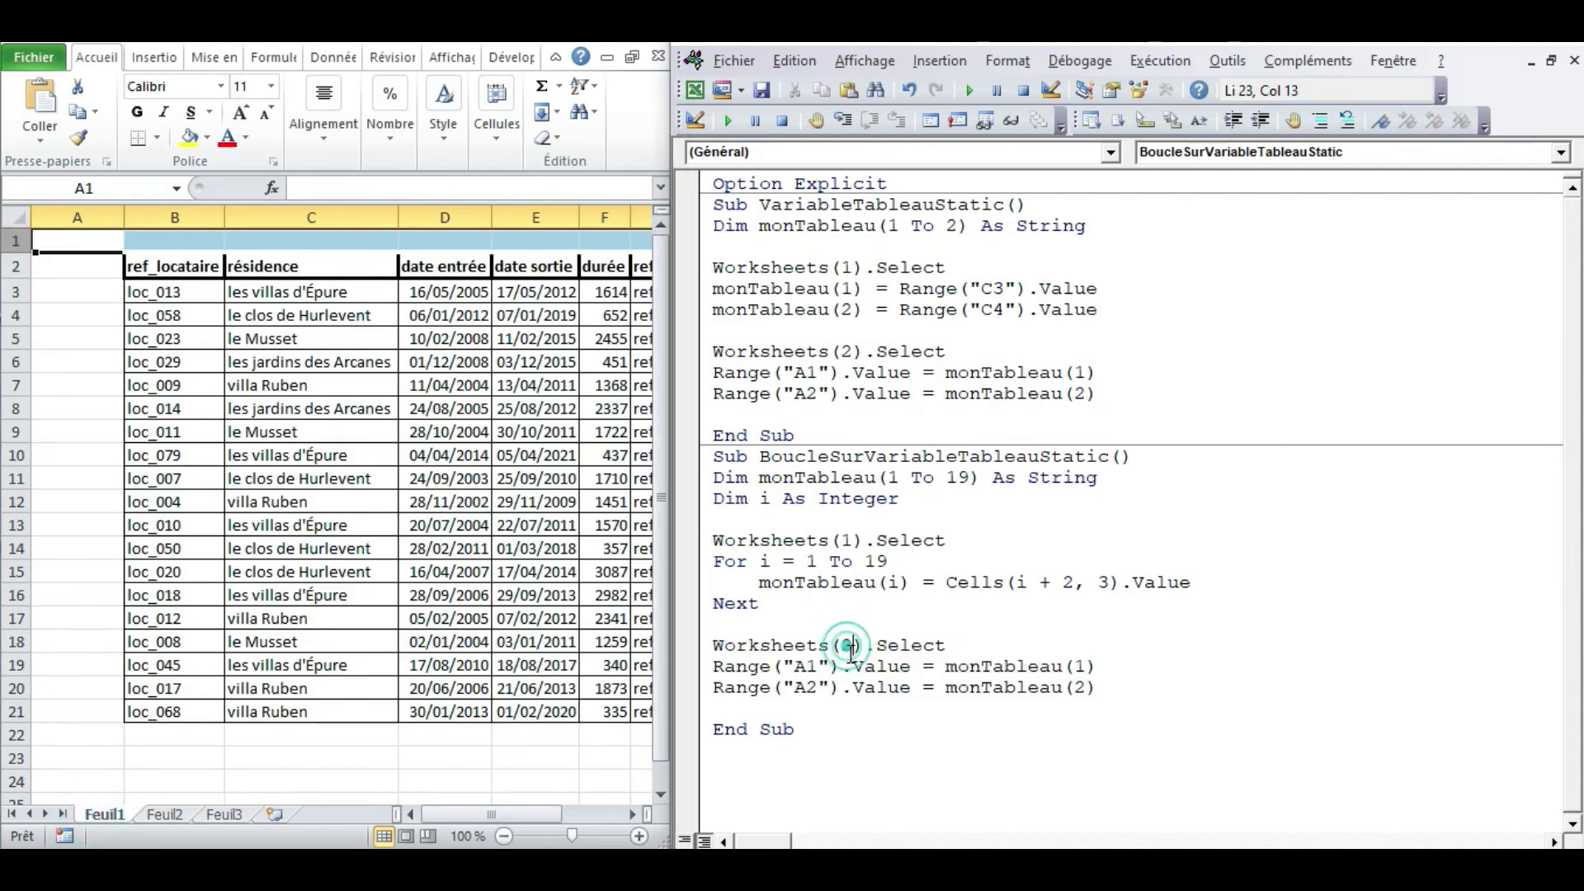
{"action": "type", "text": "3"}
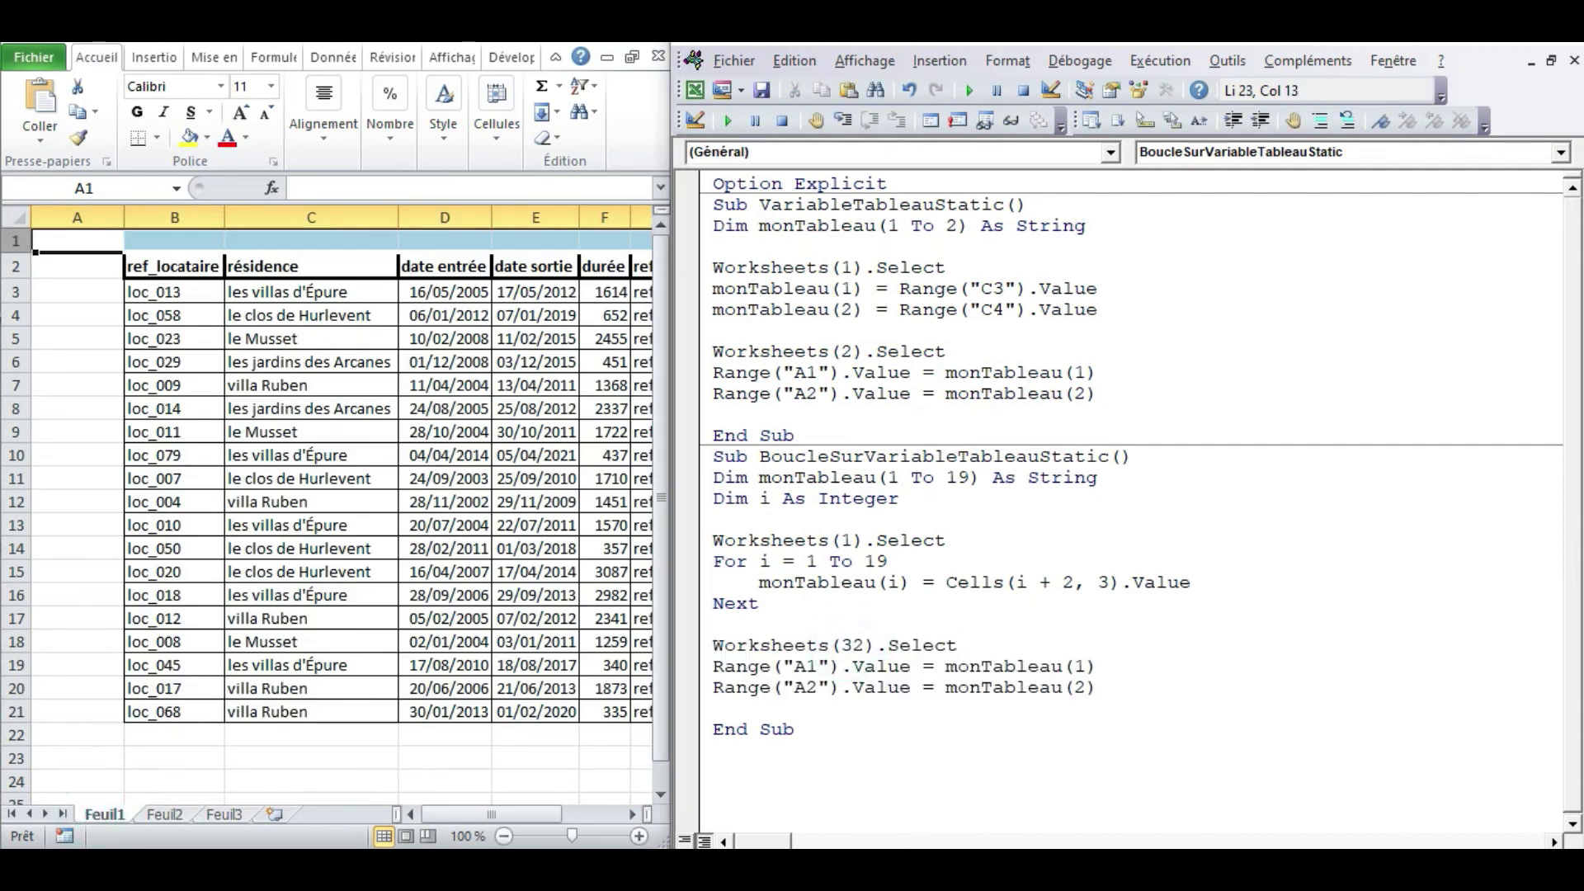